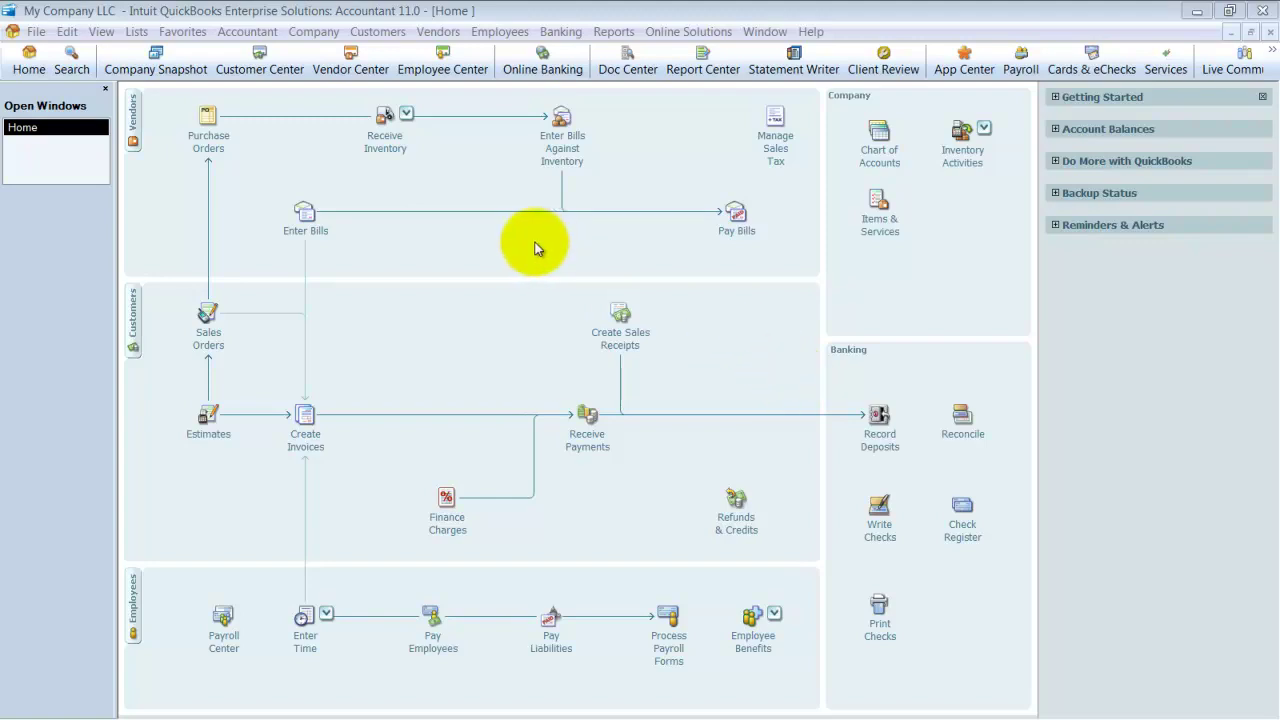
Step: Open the Items & Services list and start a new item of type Inventory Assembly
click(882, 222)
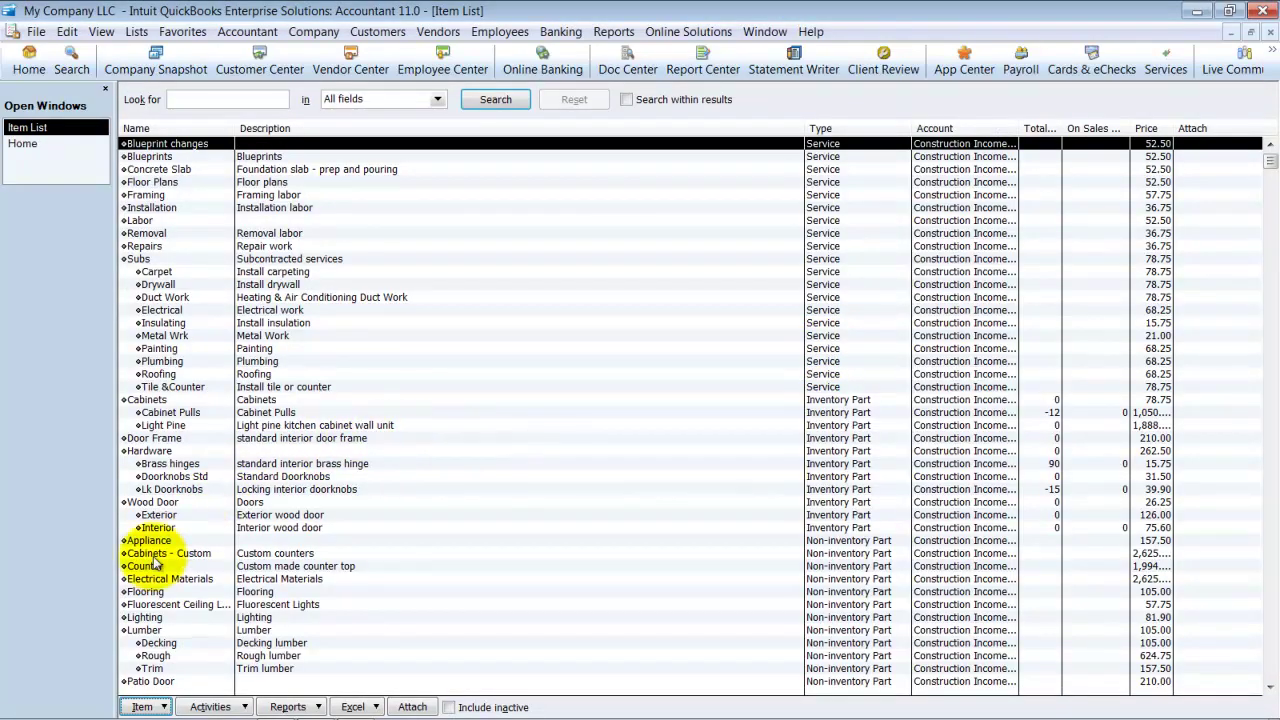
click(145, 707)
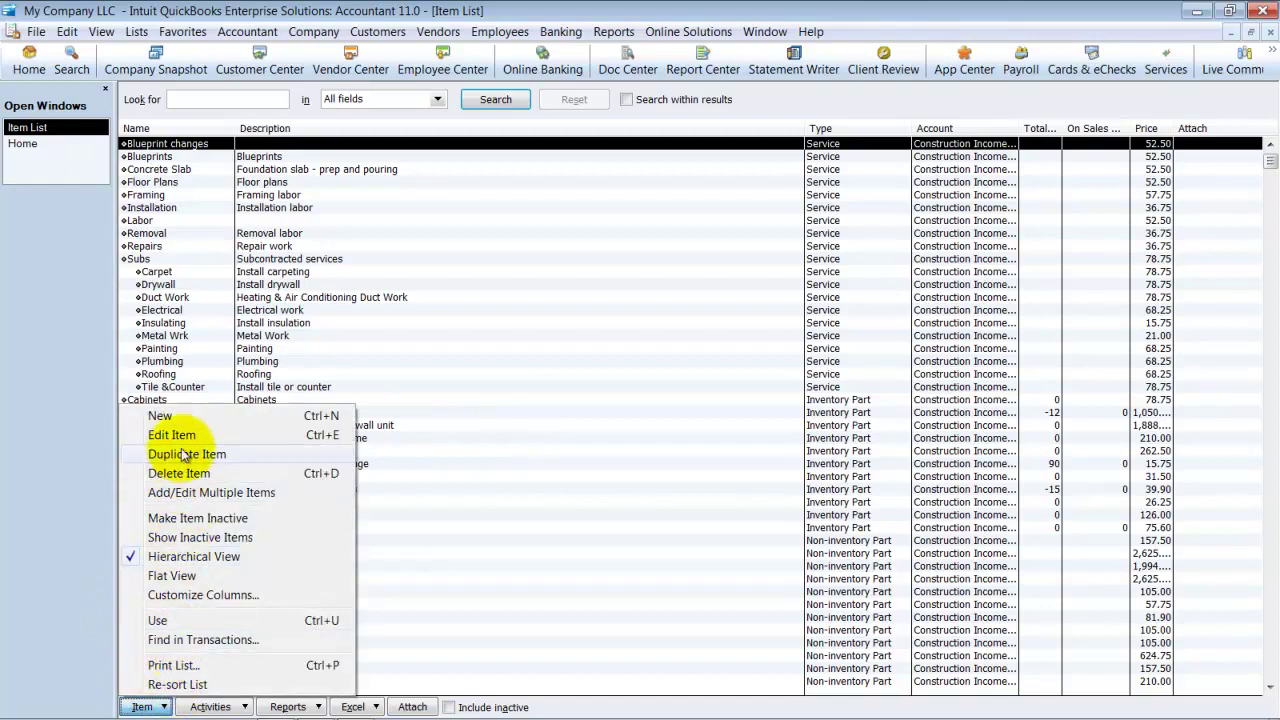
click(158, 415)
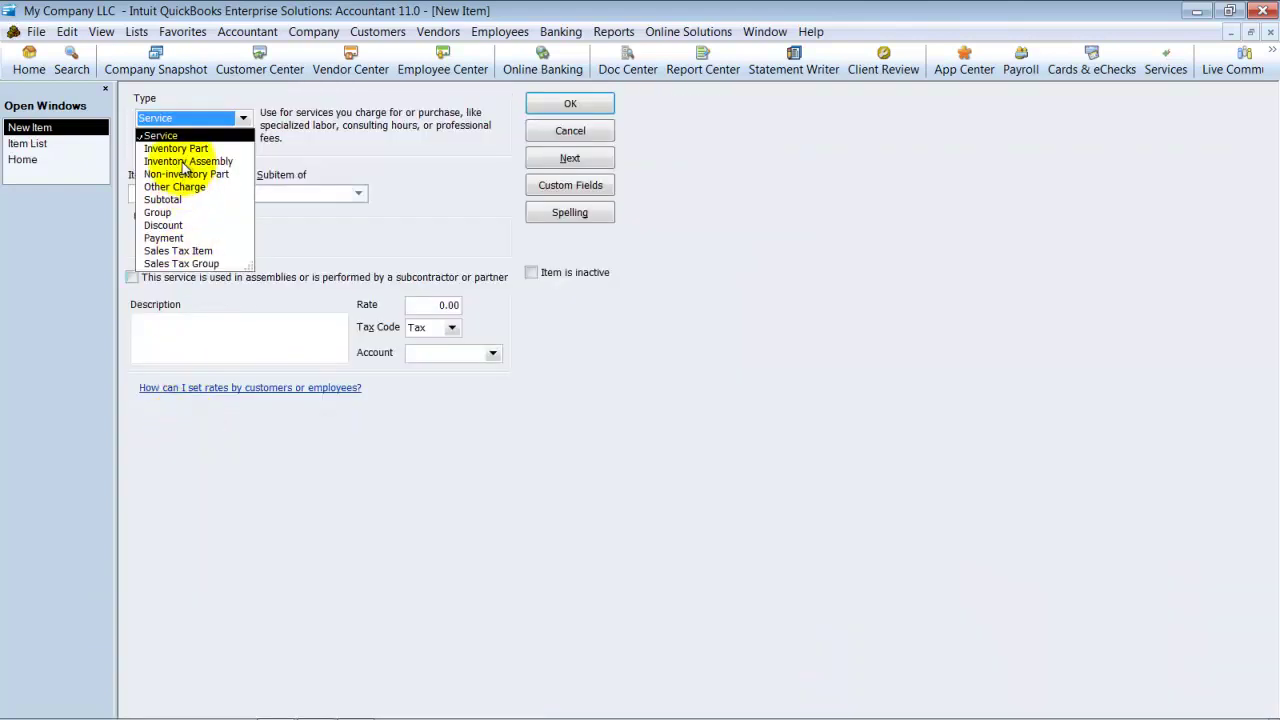
click(183, 162)
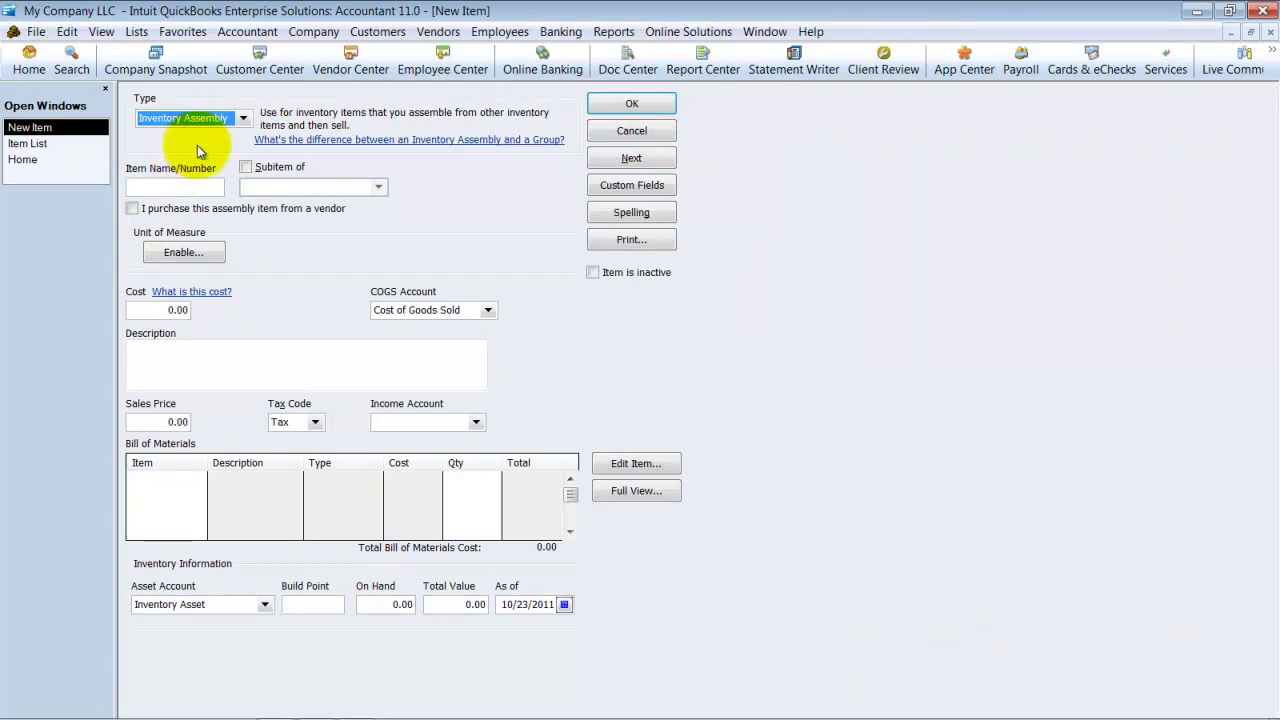
Step: Look through the inventory, non-inventory, service and other-charge items offered as components for the bill of materials
click(157, 480)
click(199, 481)
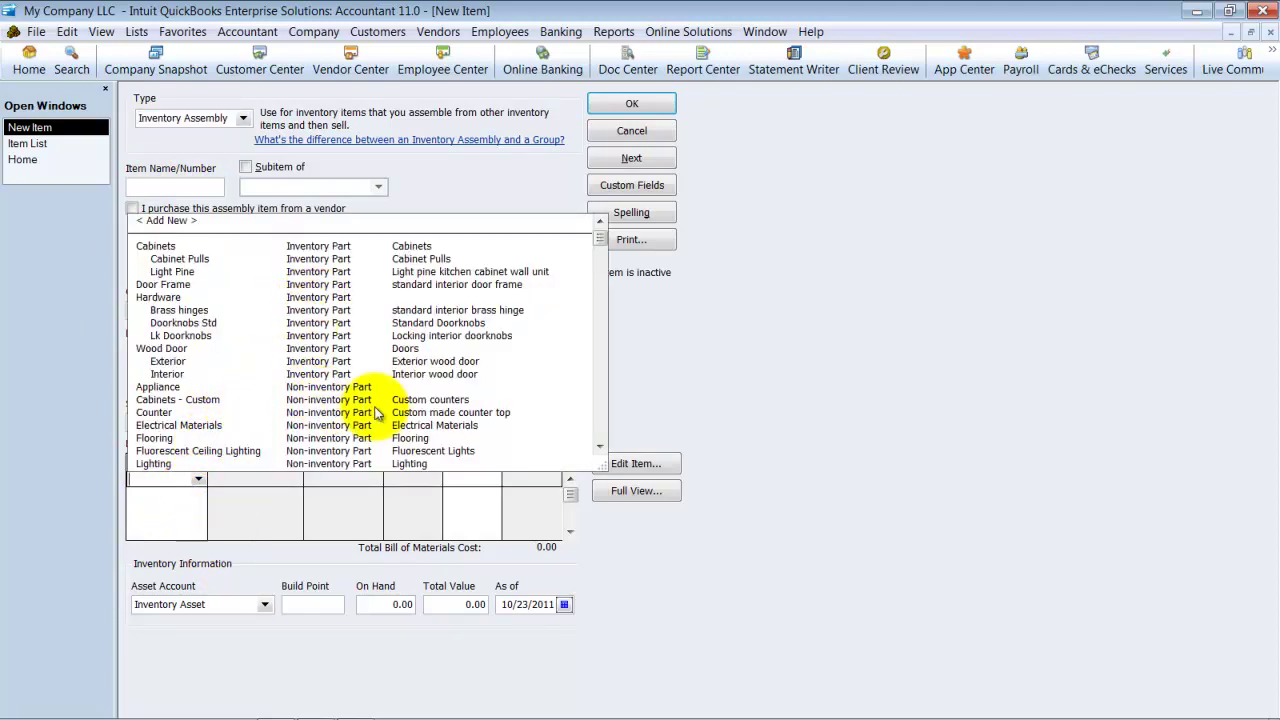
scroll(375, 412, down, 6)
scroll(350, 434, down, 7)
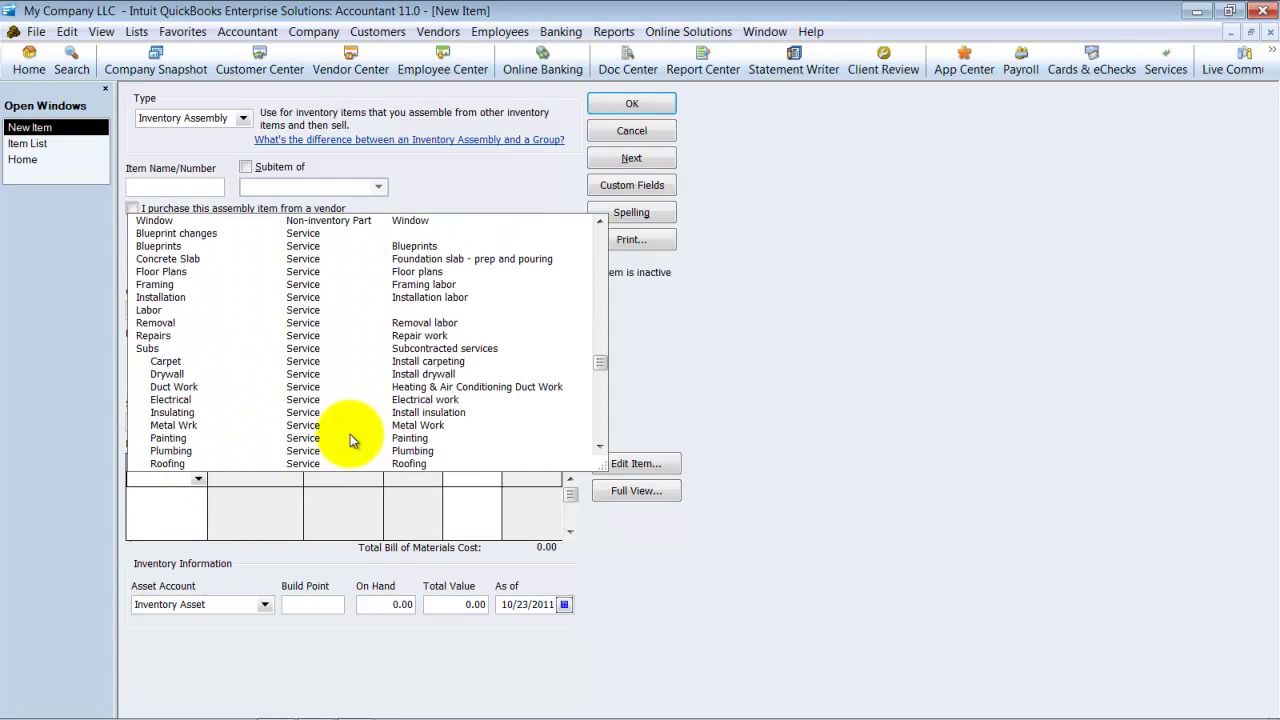
scroll(313, 437, up, 10)
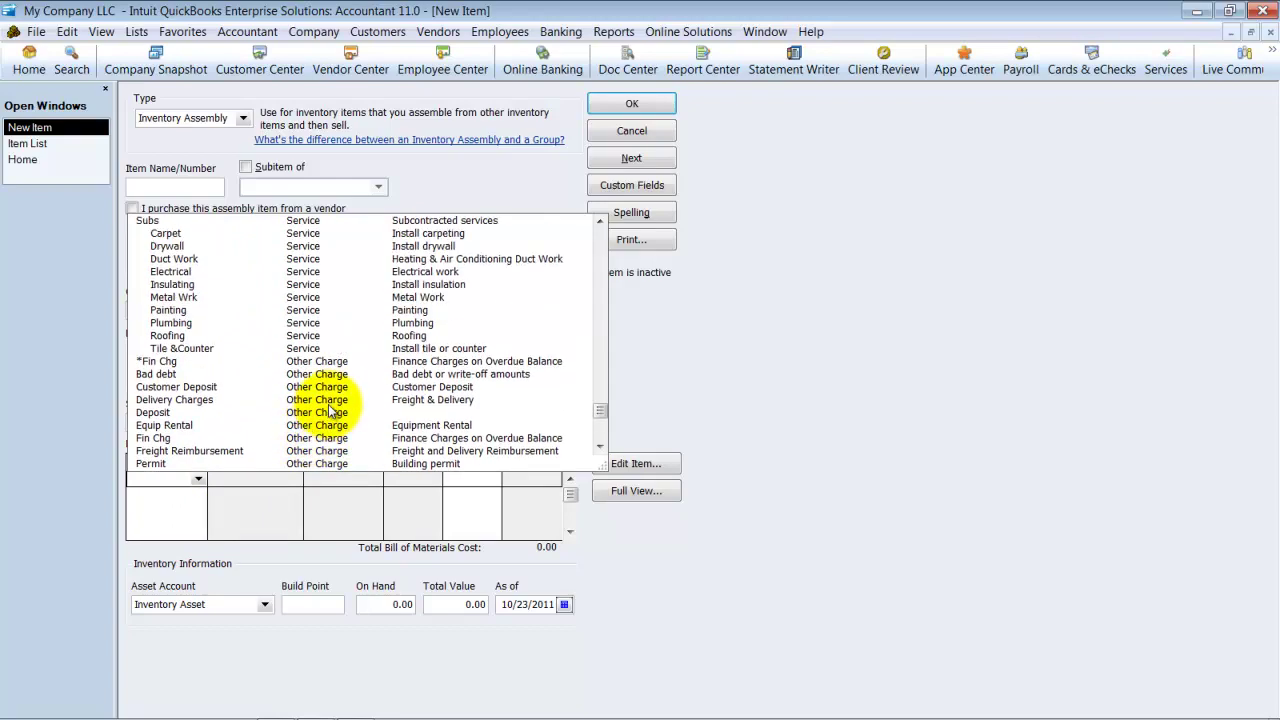
scroll(338, 341, up, 4)
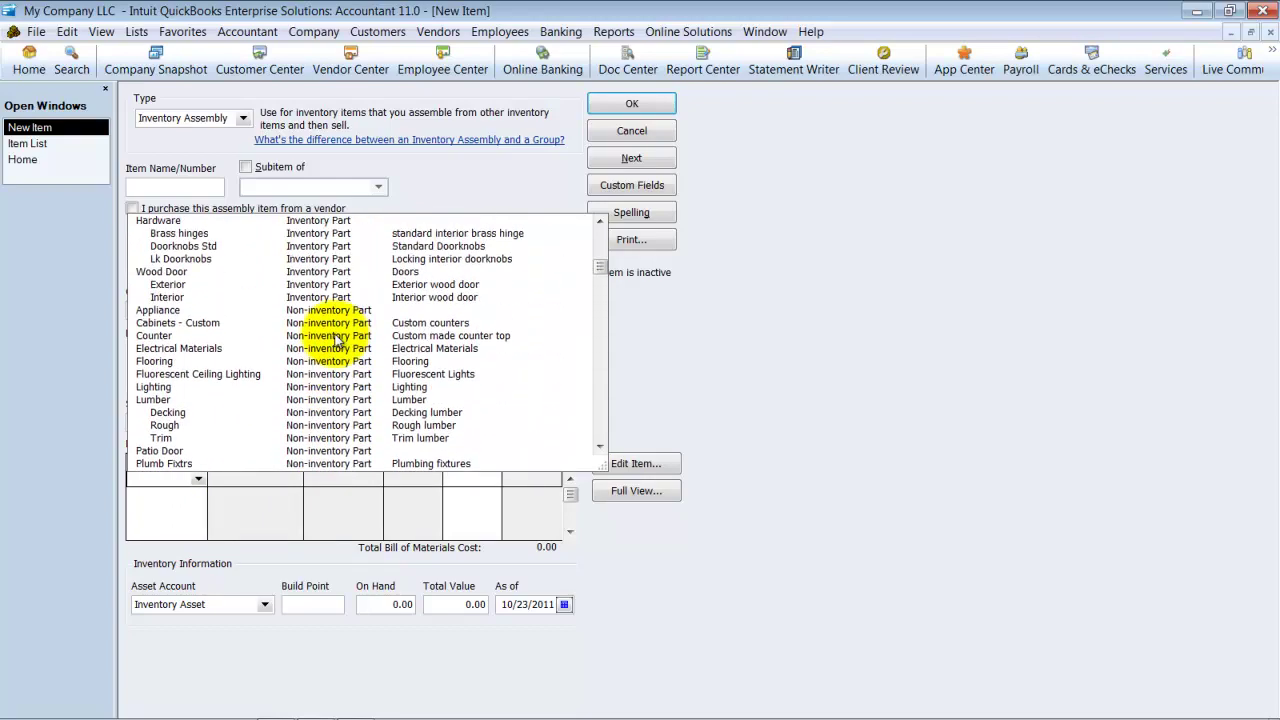
click(170, 480)
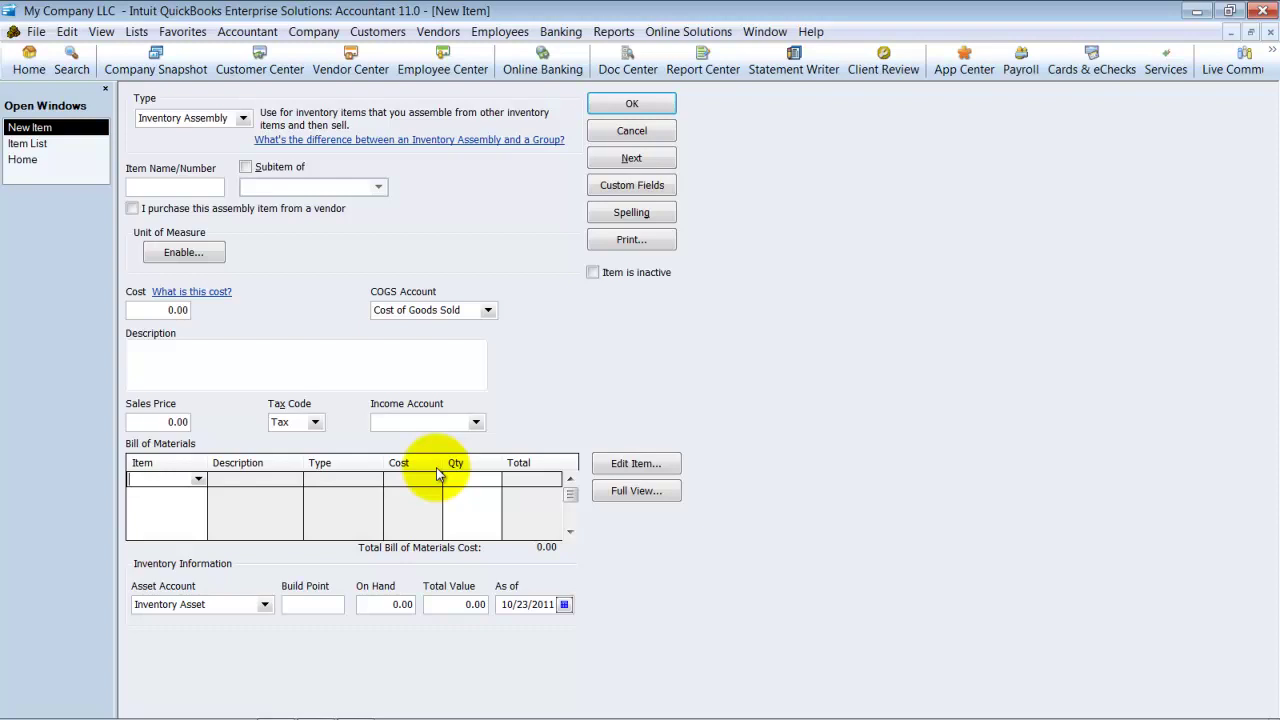
Step: Name the new inventory assembly item Widget A
click(174, 186)
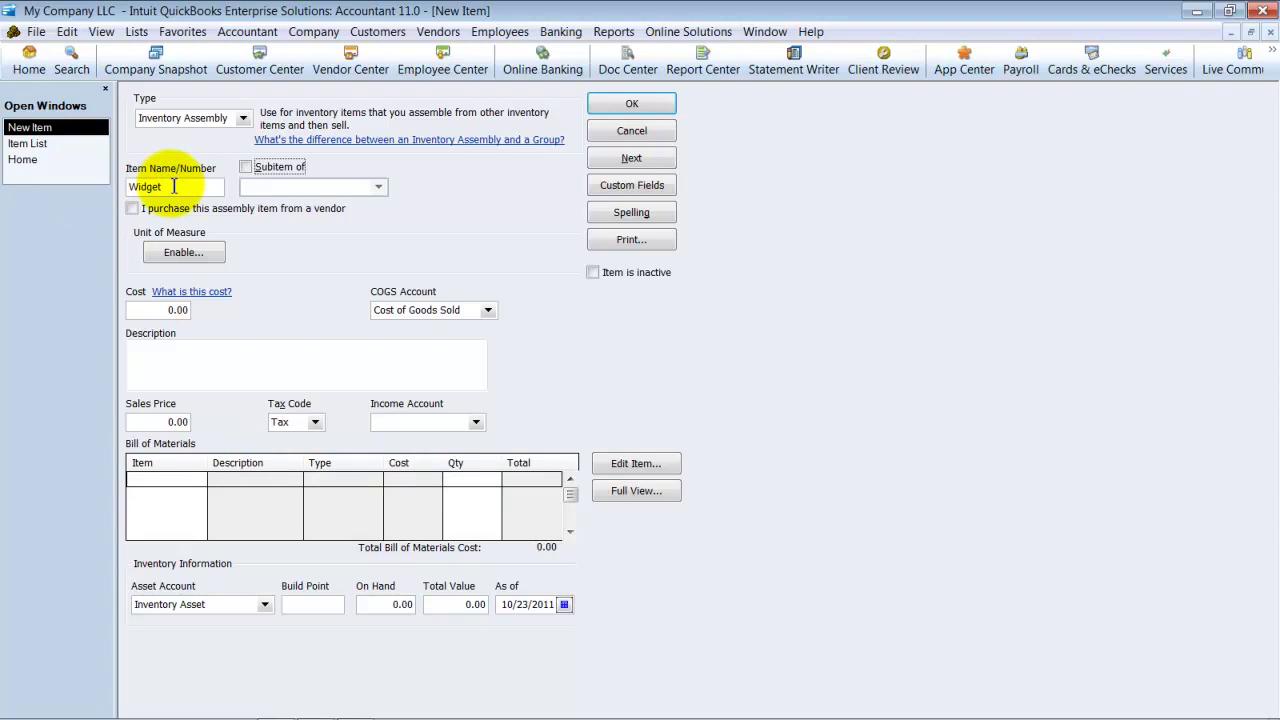
click(174, 186)
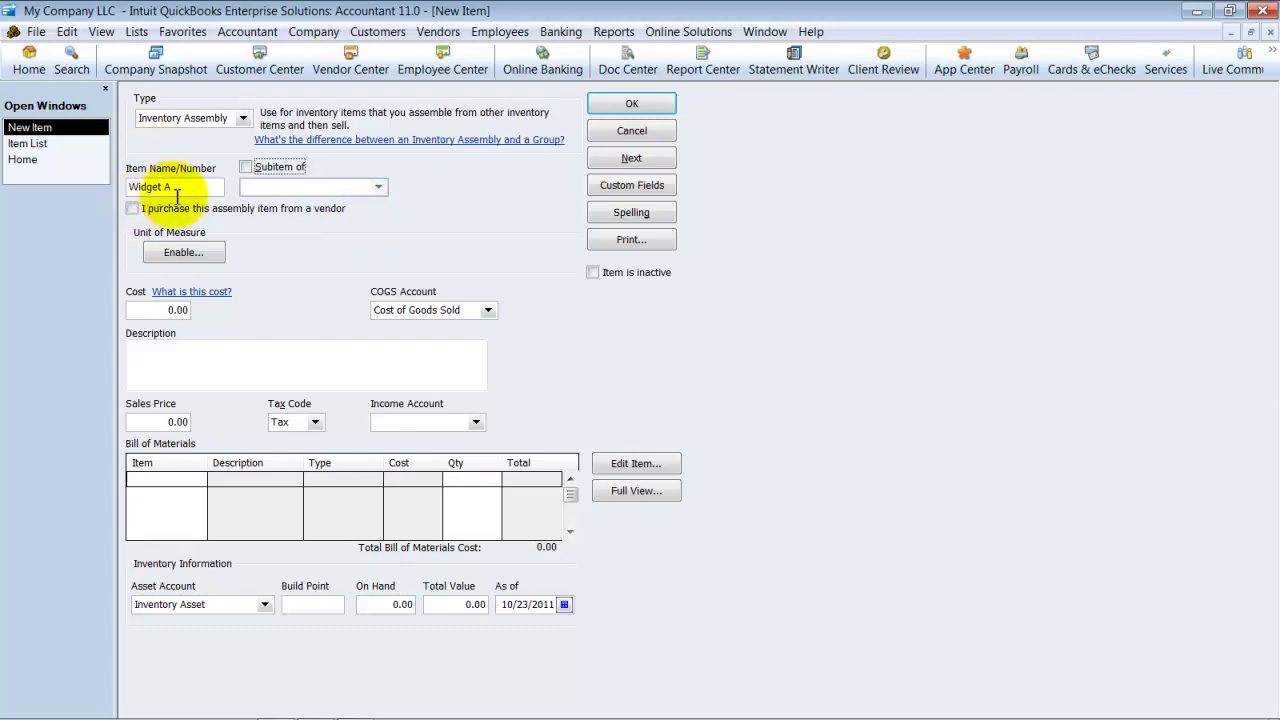
drag(180, 188, 110, 192)
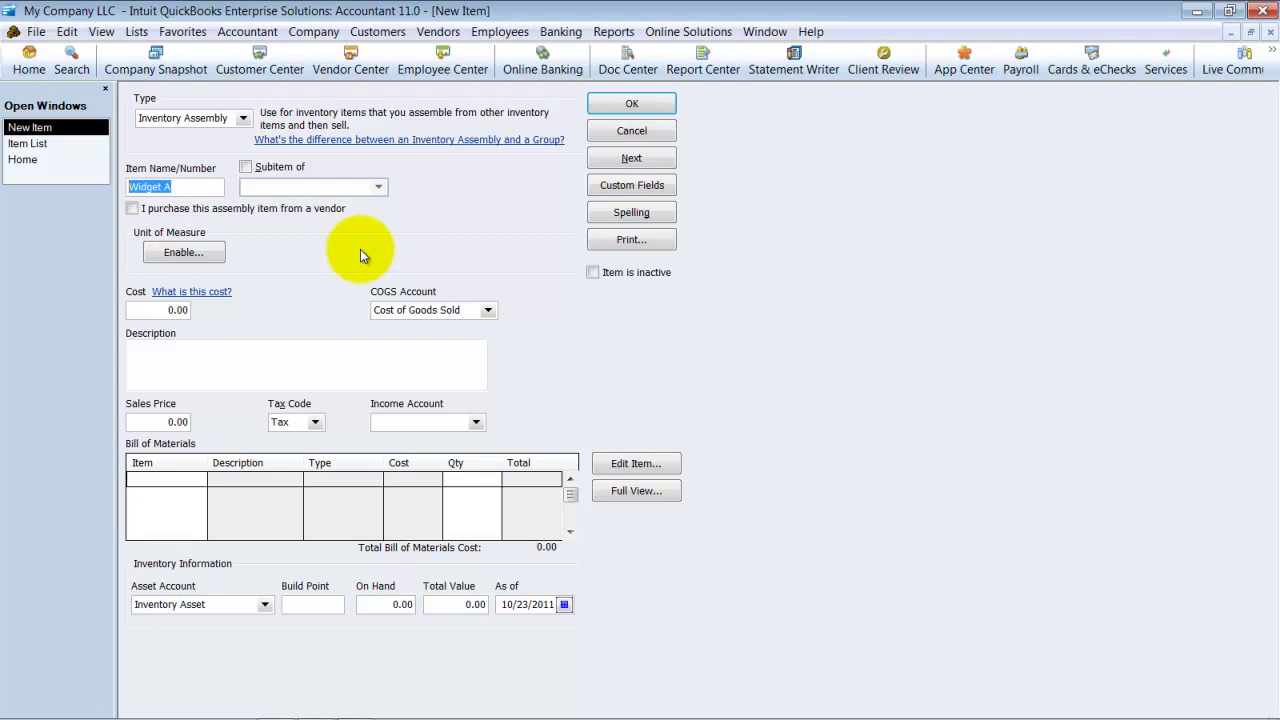
Step: Mark the assembly as purchased from a vendor and copy its name, Widget A, into the purchase description
click(131, 208)
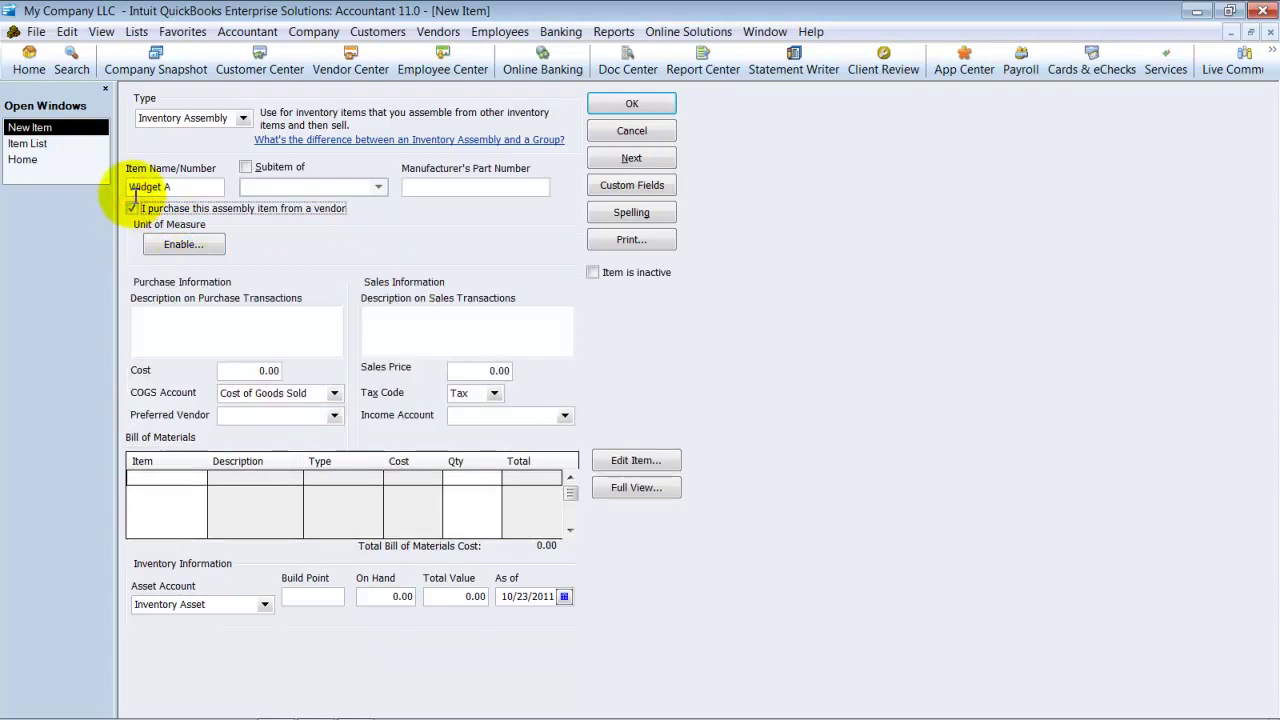
click(408, 186)
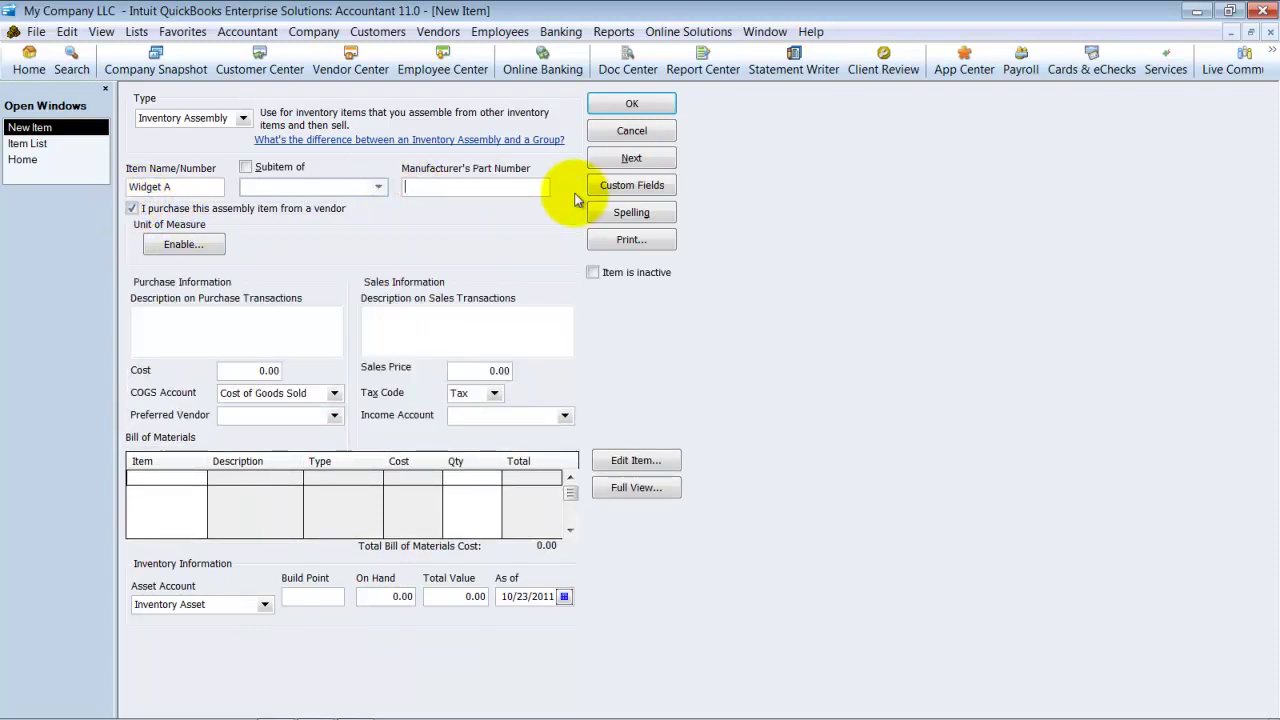
click(191, 320)
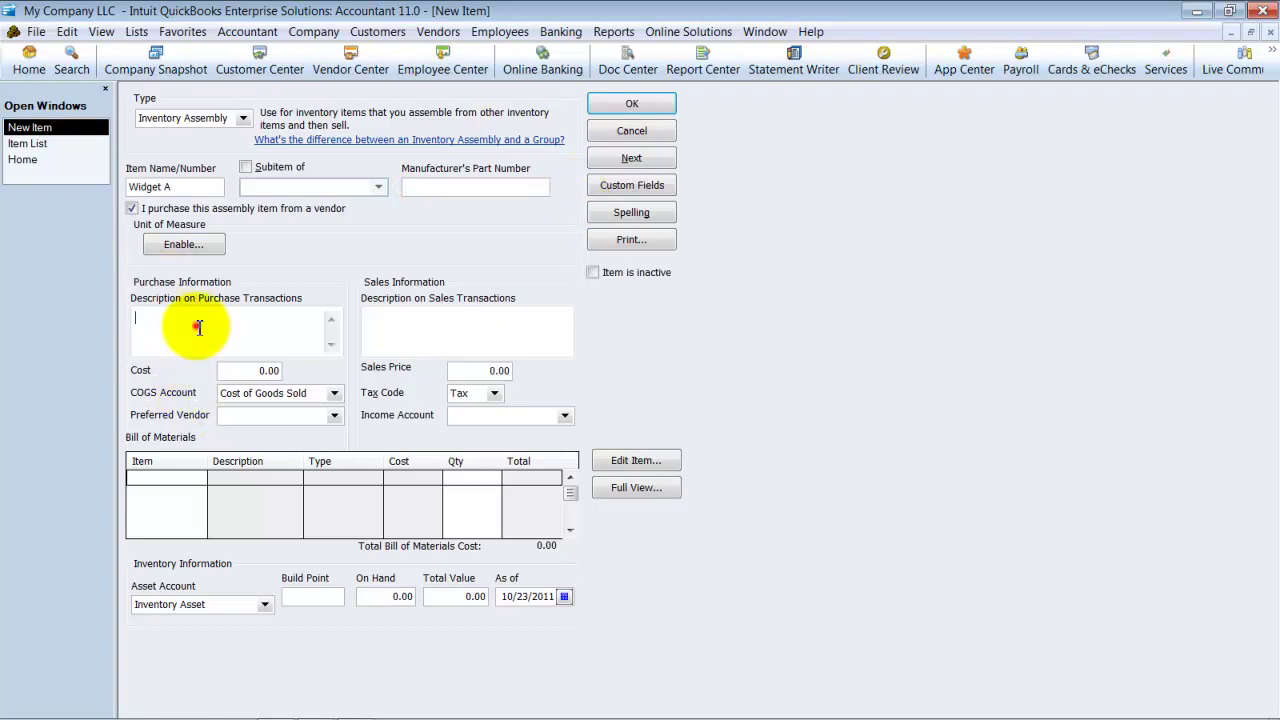
click(192, 188)
key(ctrl+c)
click(191, 334)
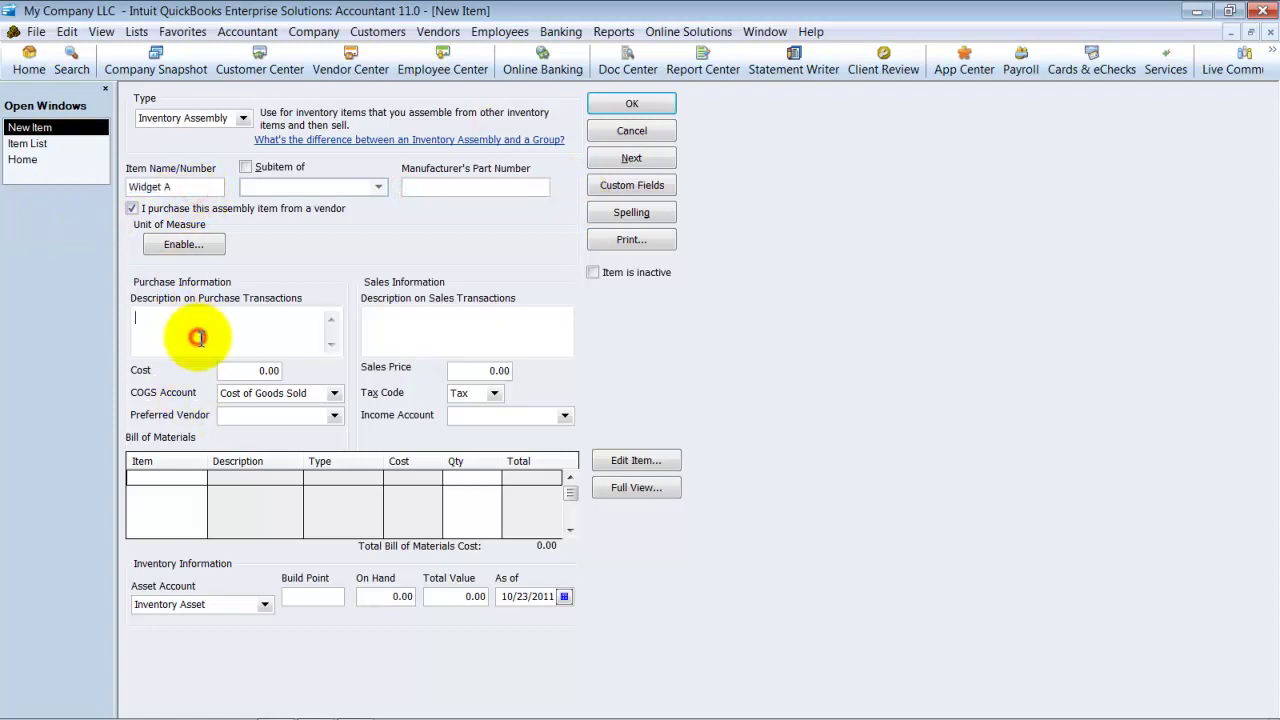
key(ctrl+v)
key(Tab)
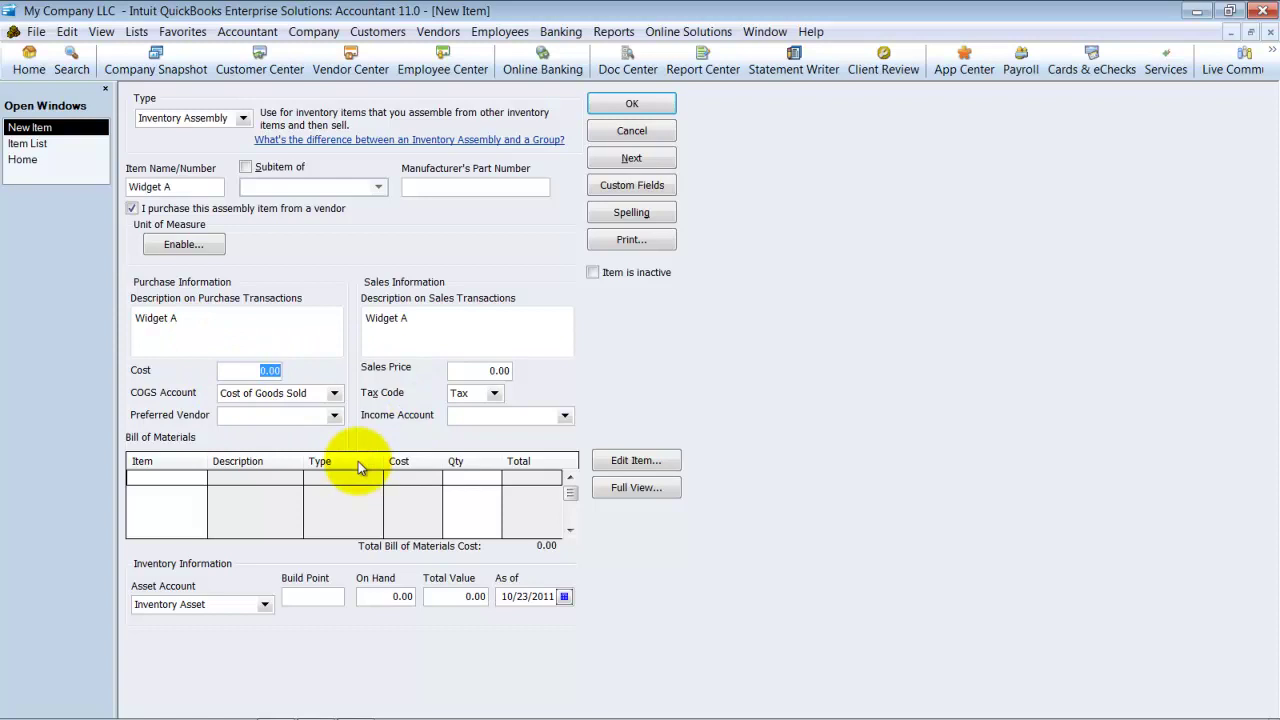
Step: Set the assembly's cost to 25.00 and its sales price to 150.00
text(25)
key(Tab)
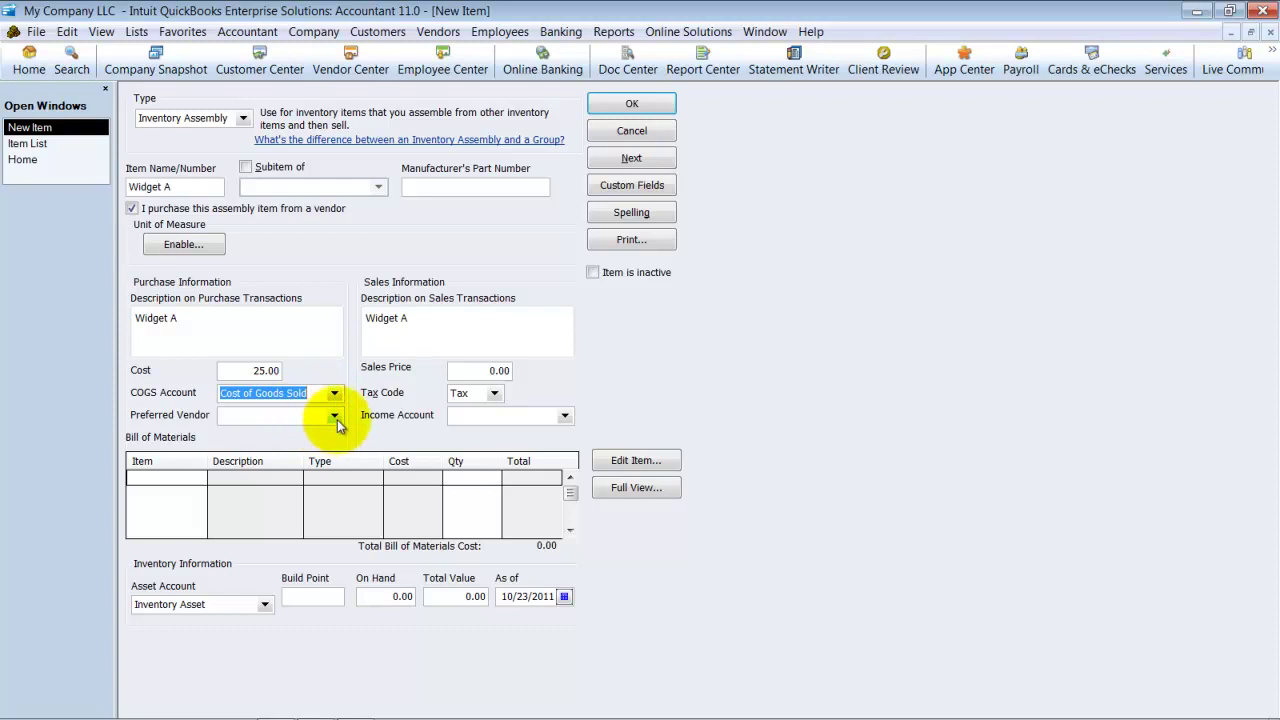
click(489, 371)
double_click(489, 371)
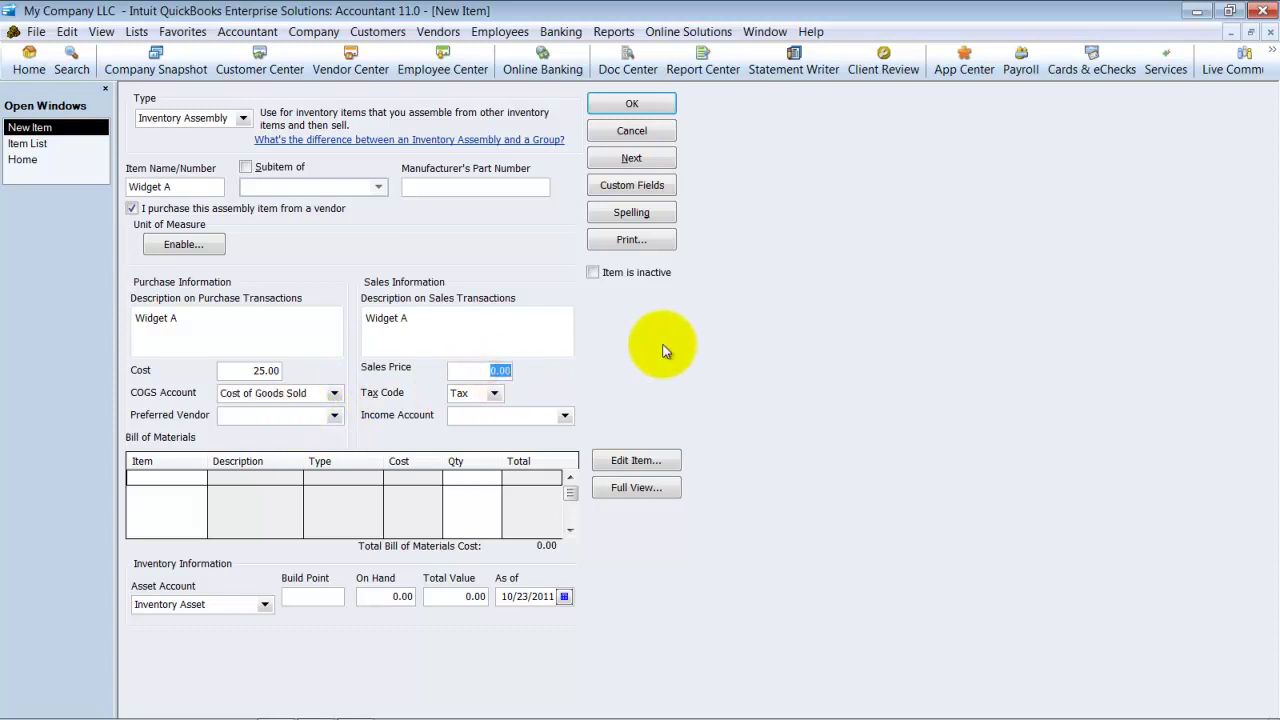
key(Tab)
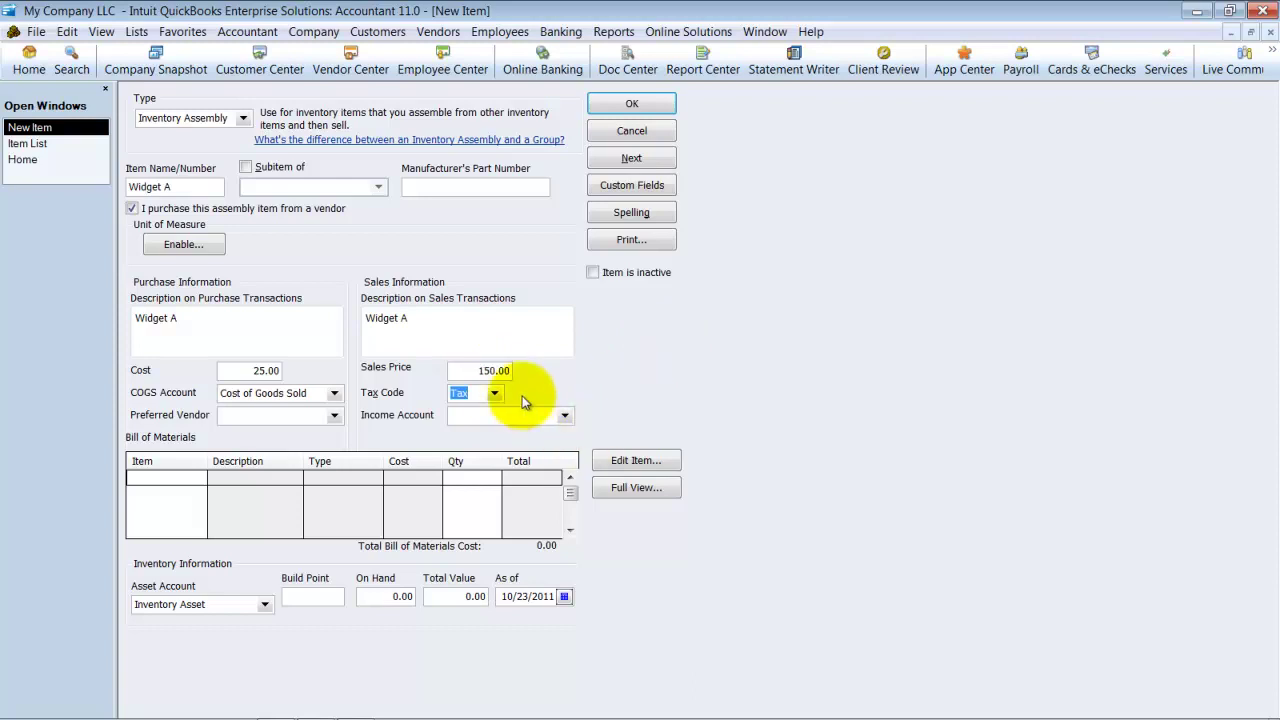
Step: Assign Other Income as the income account for the Widget A assembly
click(568, 414)
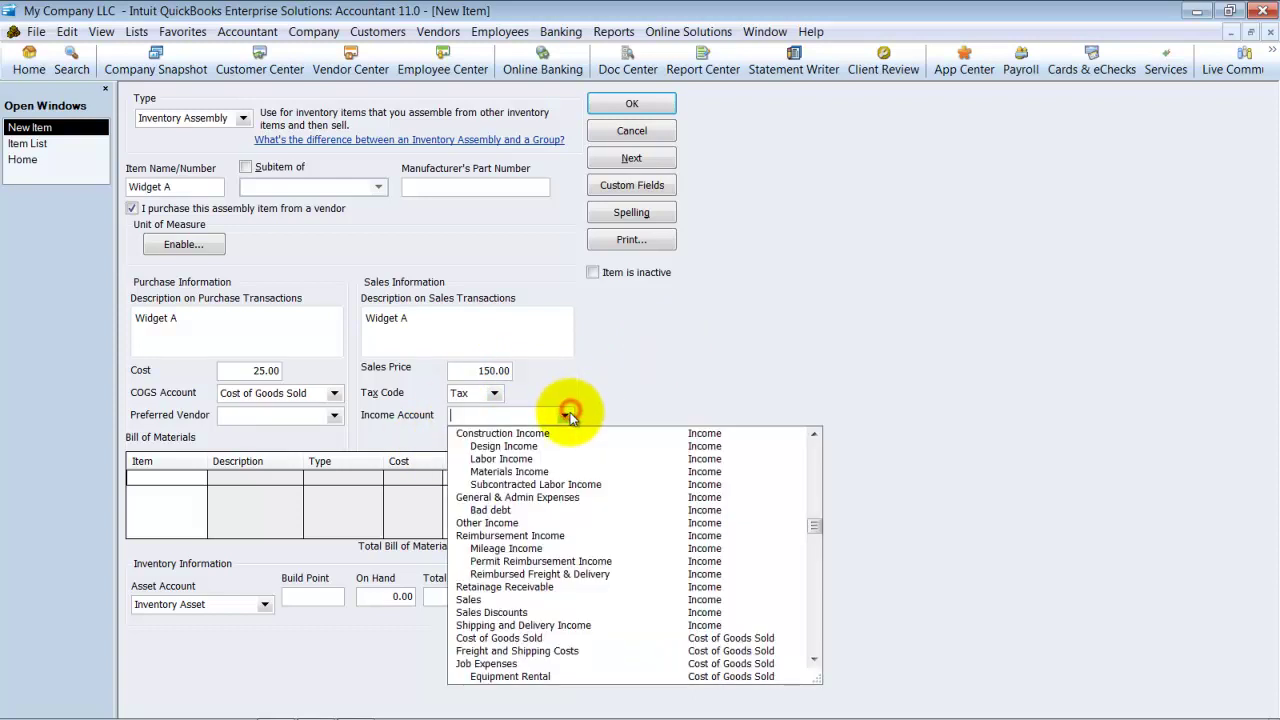
click(504, 460)
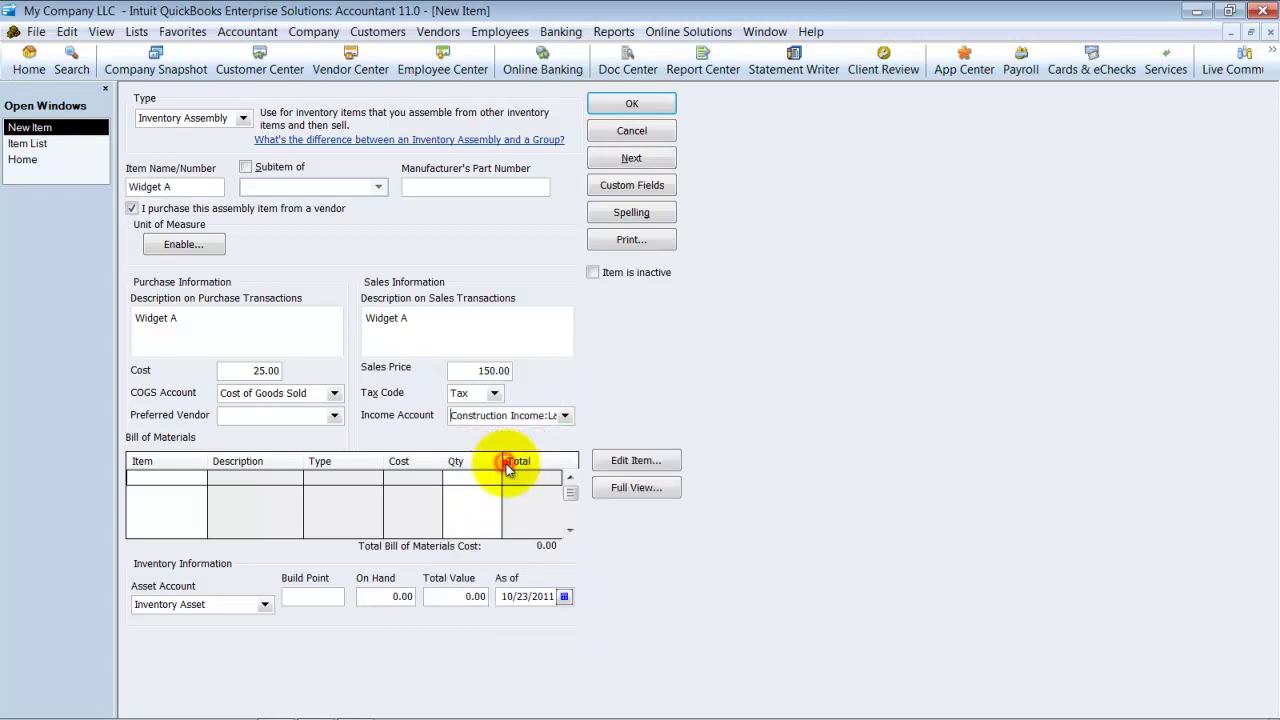
click(562, 415)
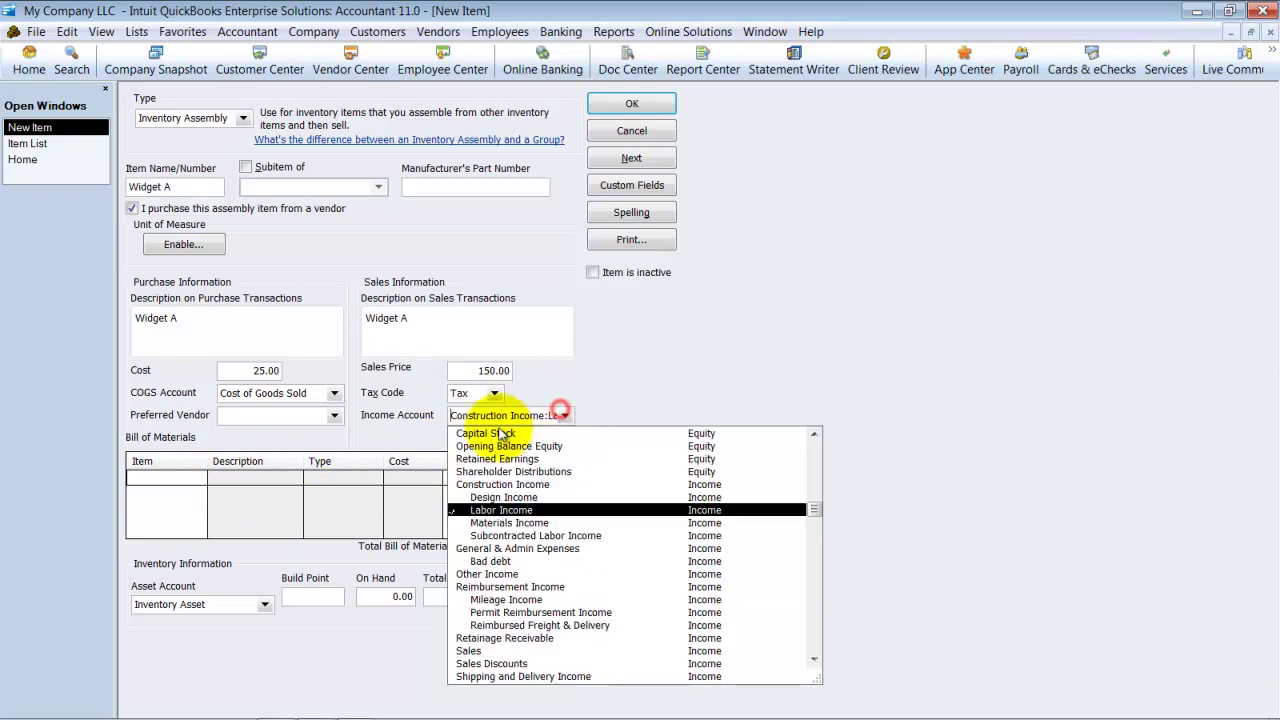
click(492, 574)
Step: Add Brass hinges from Hardware as the first bill of materials component with a quantity of 2
click(177, 481)
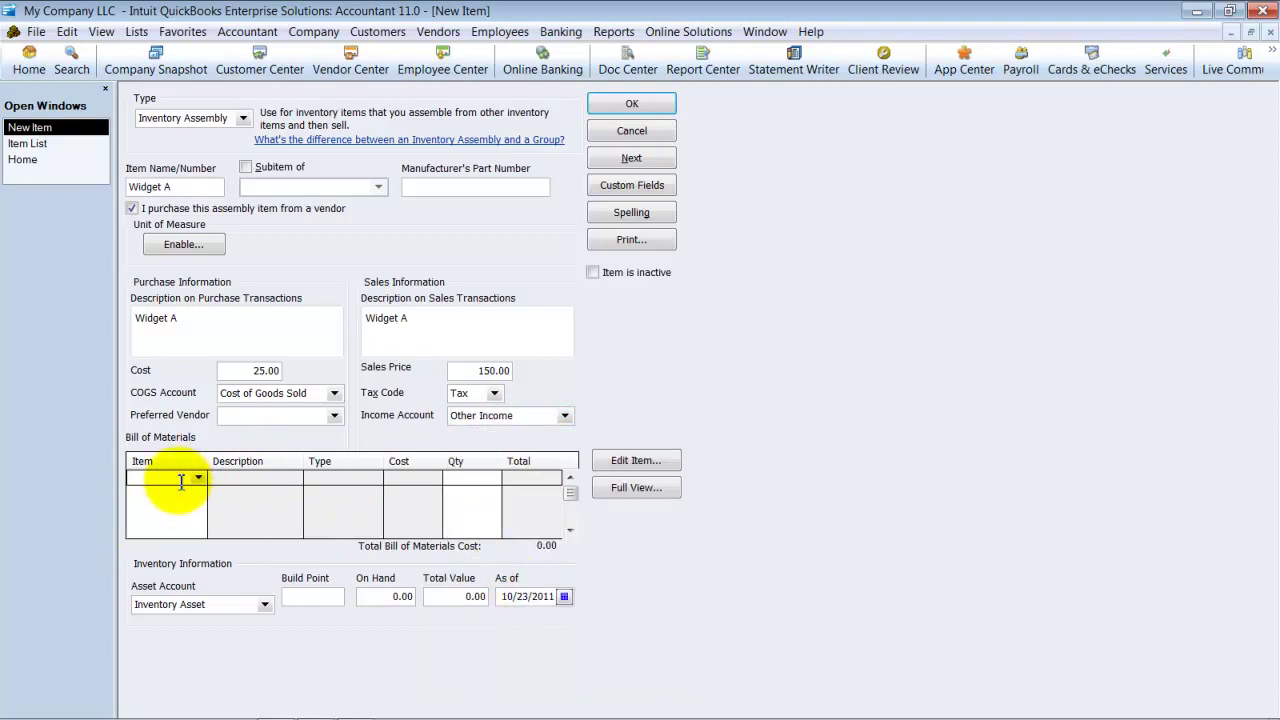
click(198, 478)
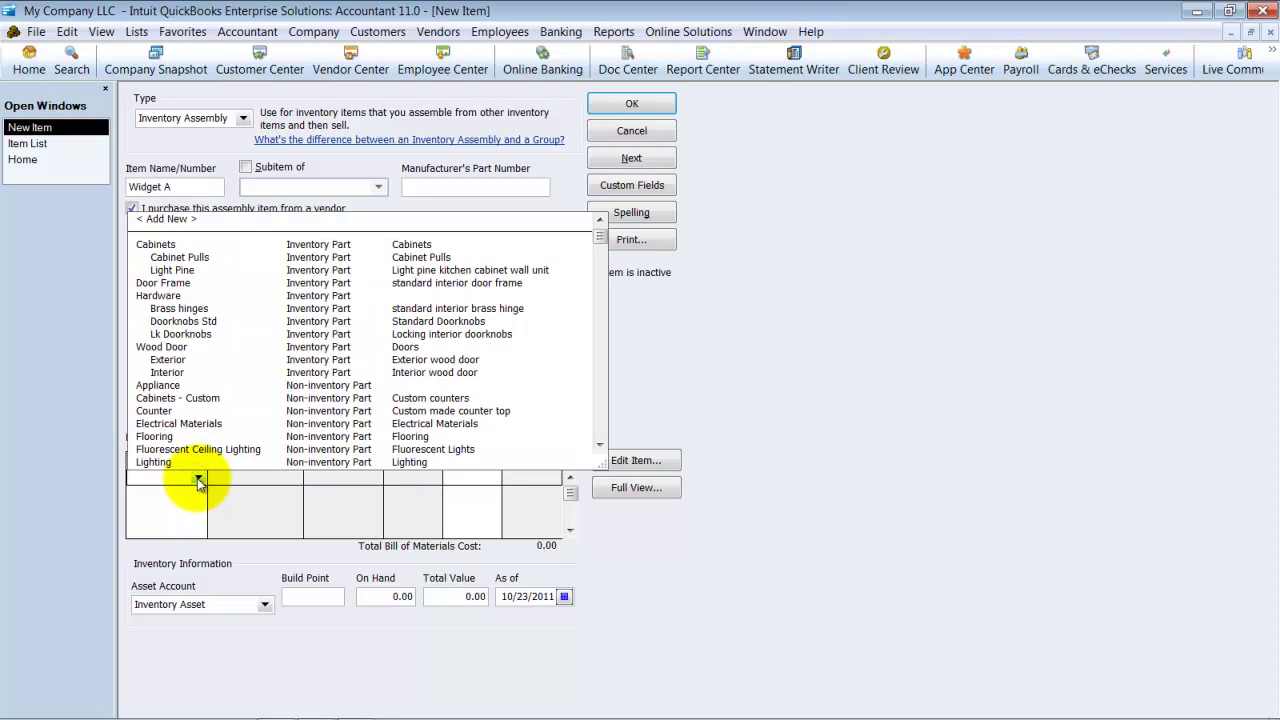
click(178, 308)
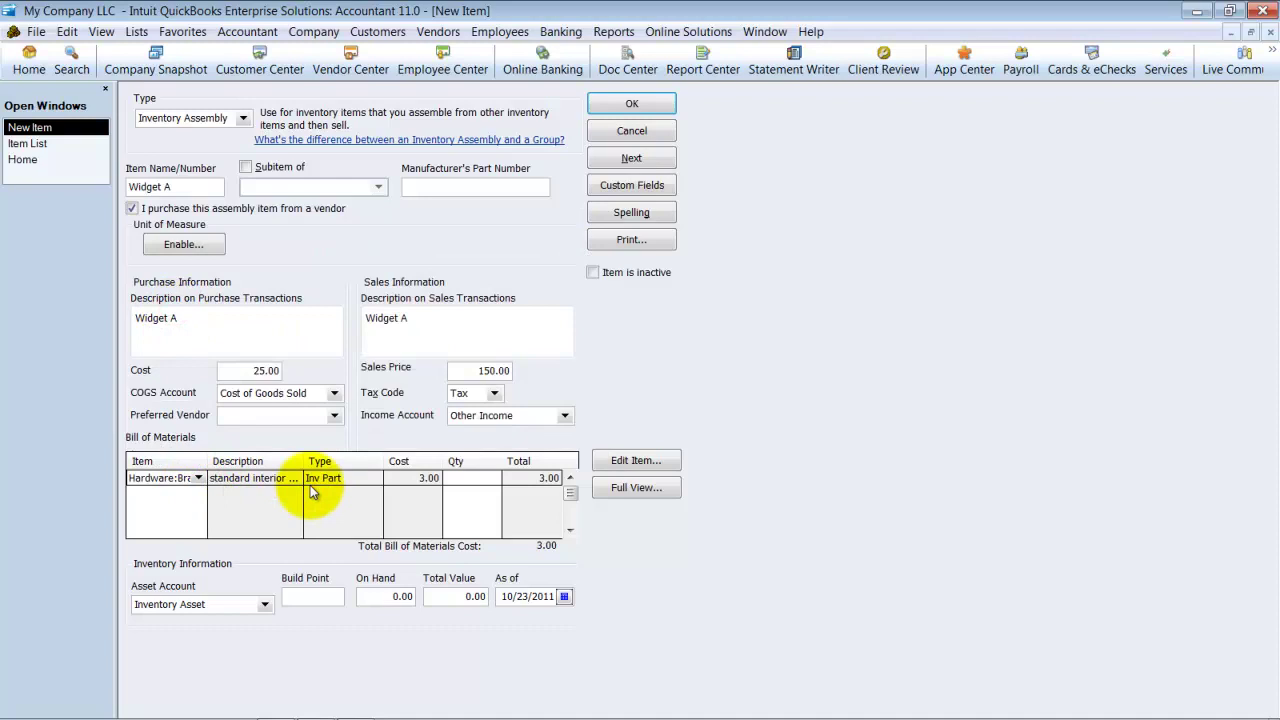
key(Tab)
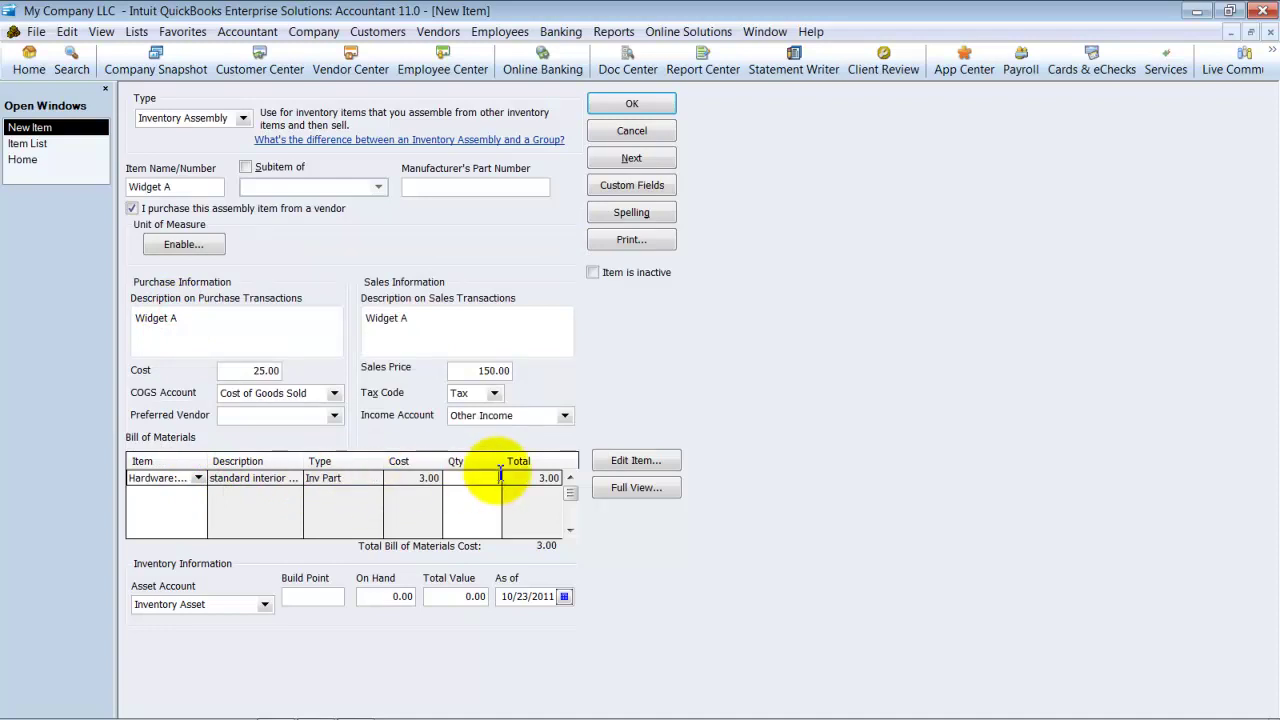
text(2)
Step: Add Doorknobs Std from Hardware as the second bill of materials component with a quantity of 1
click(198, 497)
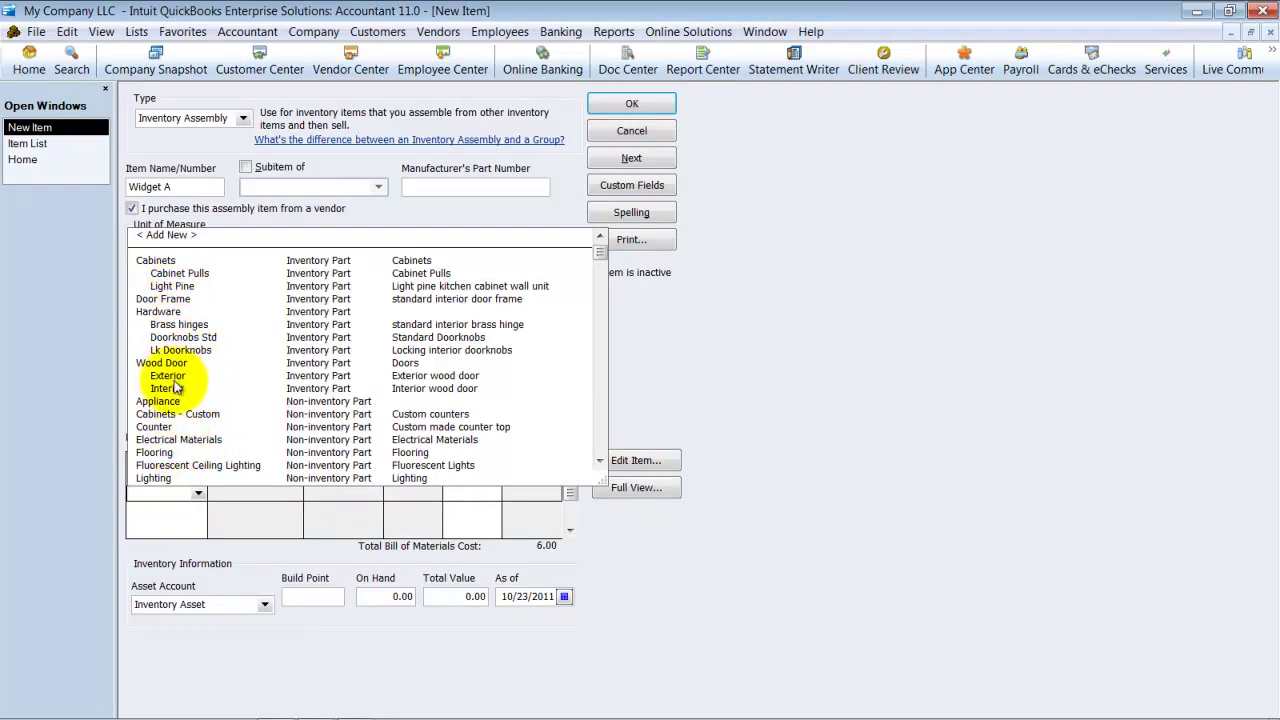
click(170, 338)
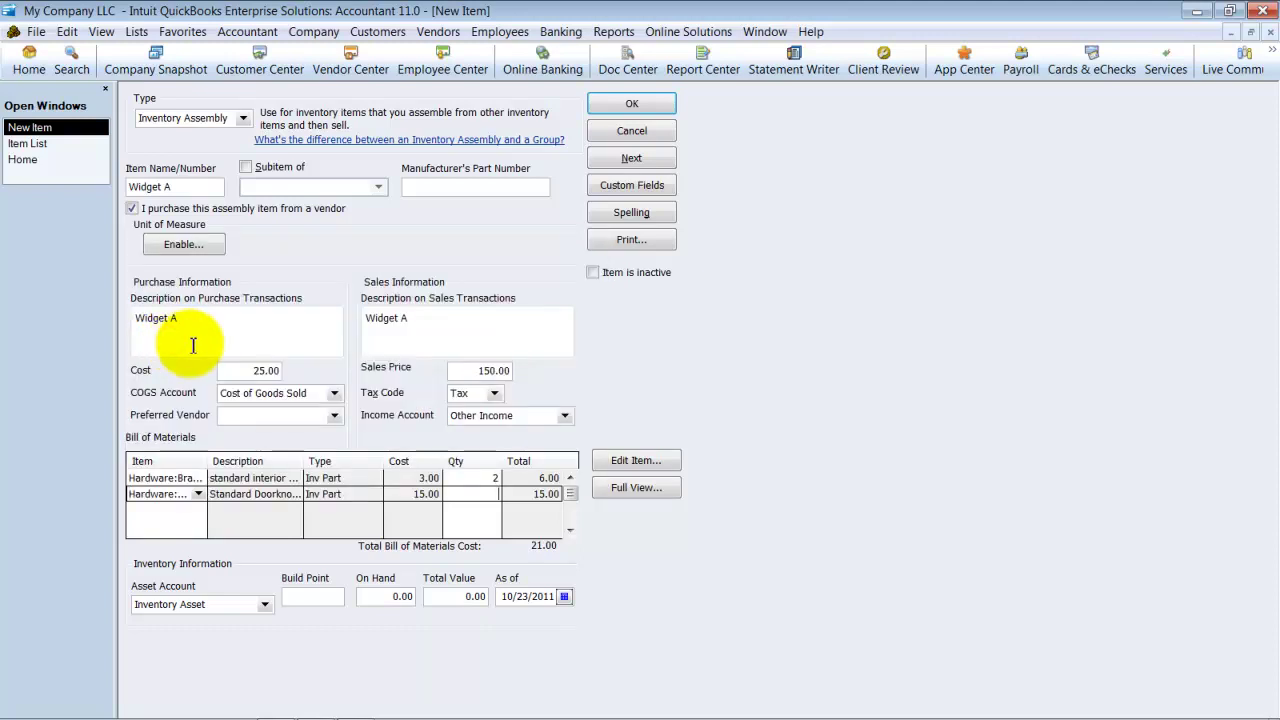
key(Down)
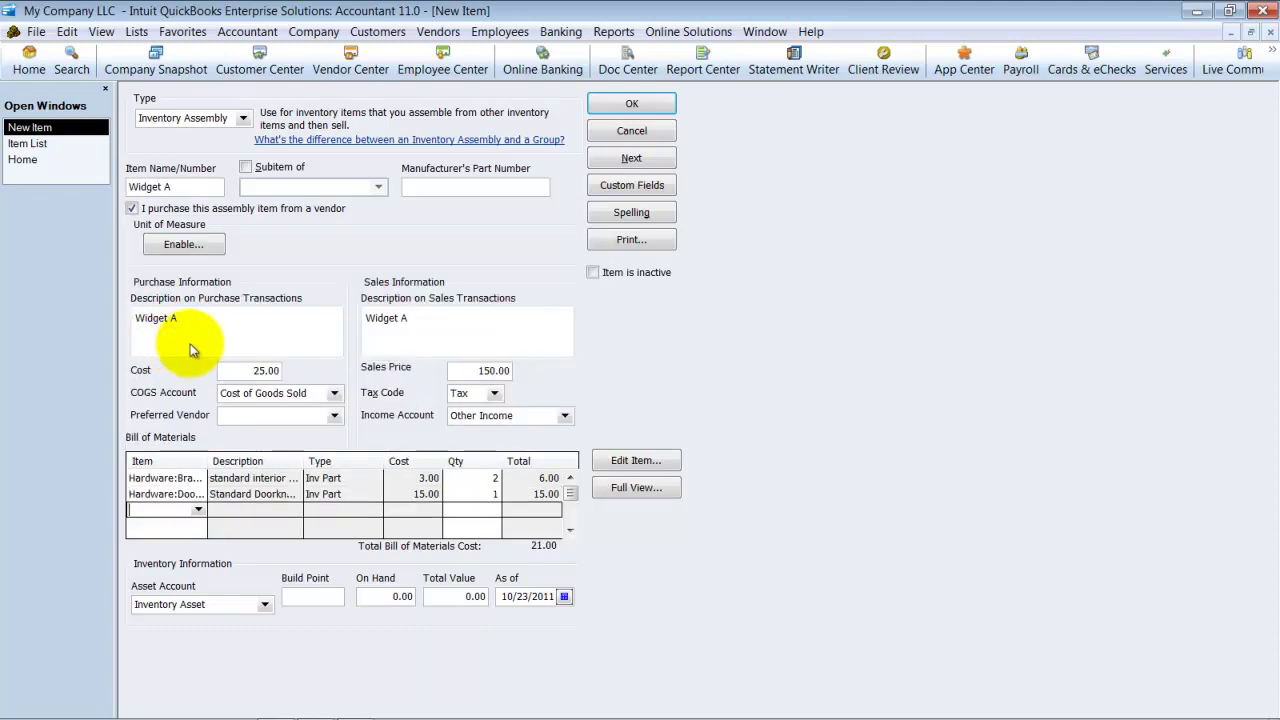
Step: Review the service and other-charge items available for the third component line, and select the assembly's cost value
click(199, 511)
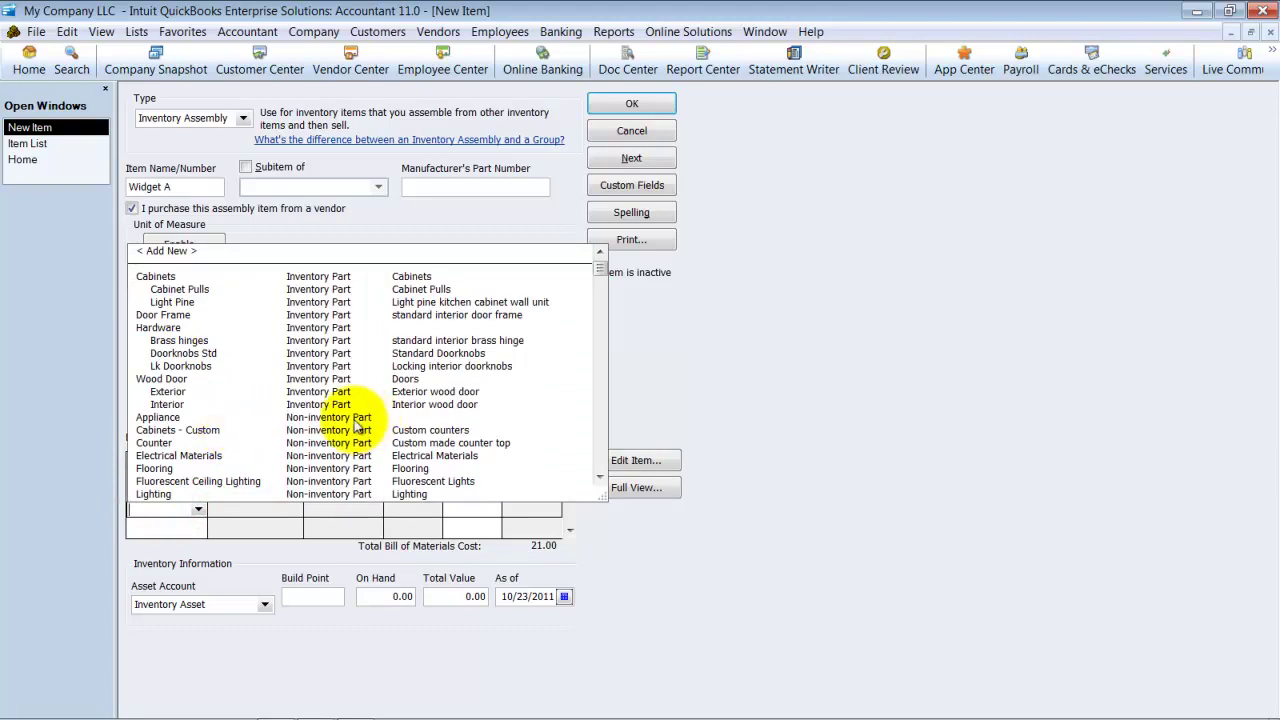
scroll(355, 425, down, 4)
scroll(355, 425, down, 2)
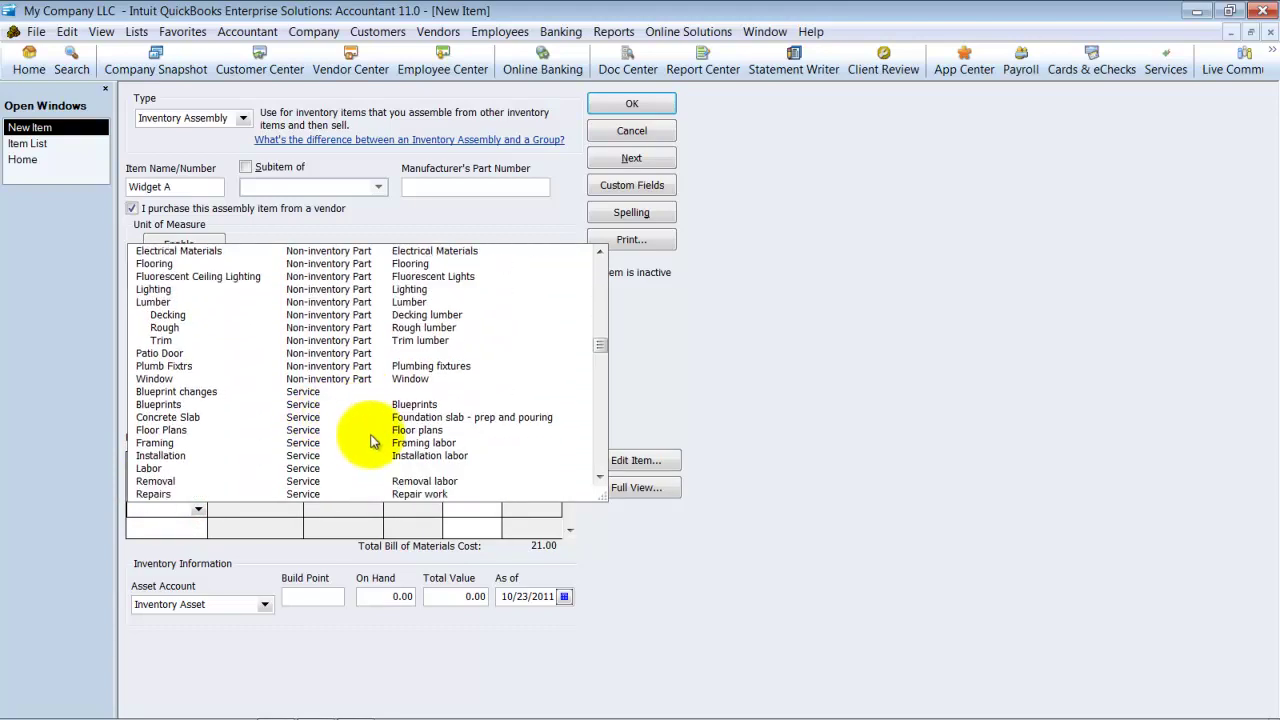
scroll(366, 435, down, 5)
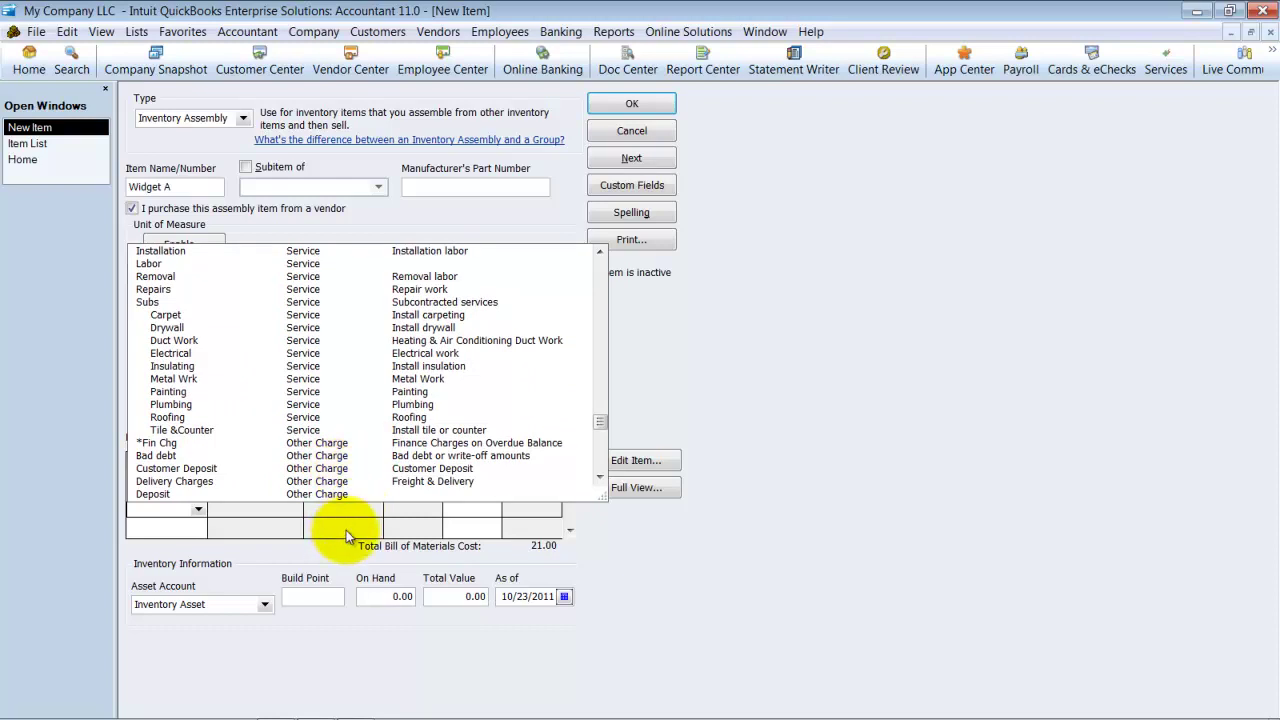
click(333, 215)
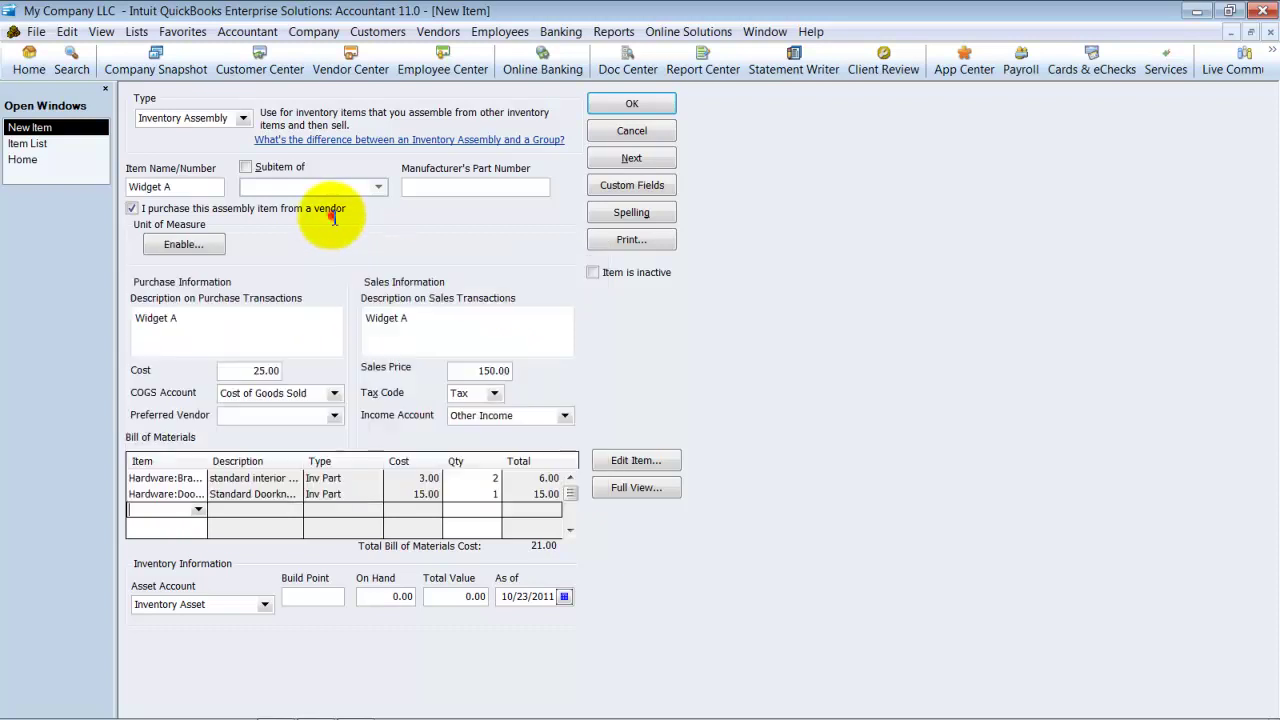
click(240, 370)
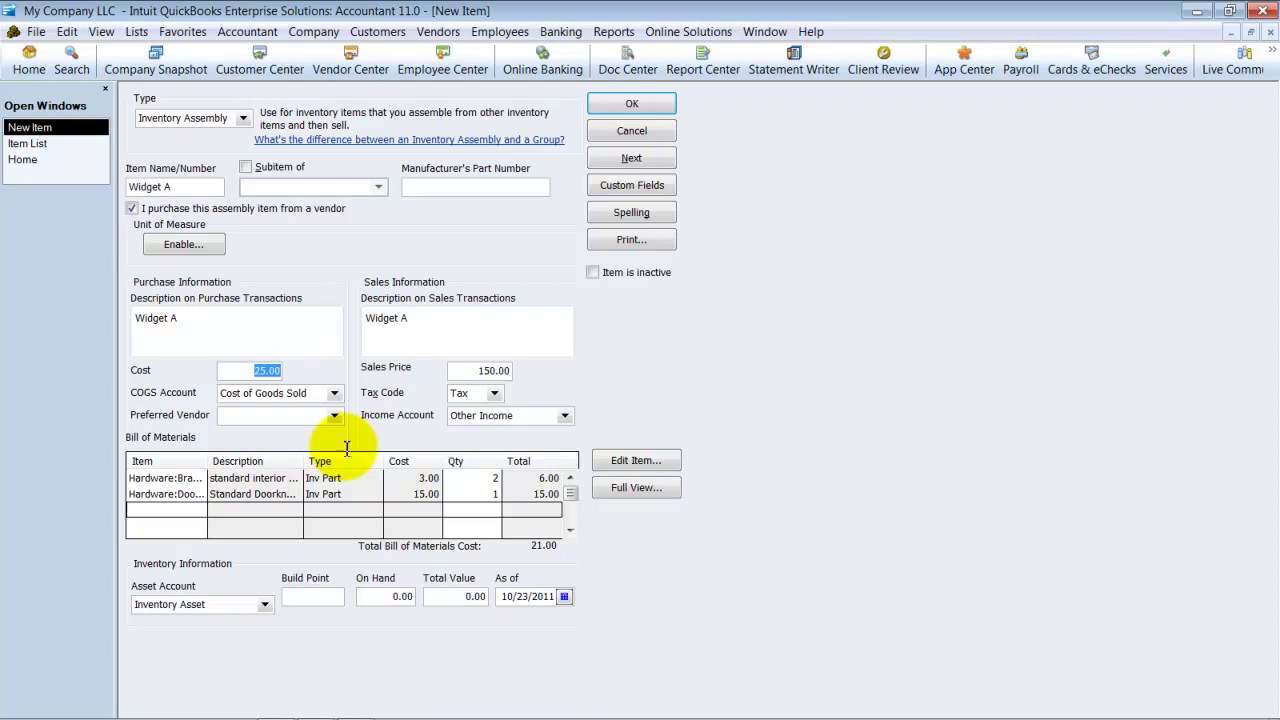
Step: Add the Labor service item as the third bill of materials component, declining to edit its expense account now
click(168, 514)
click(198, 511)
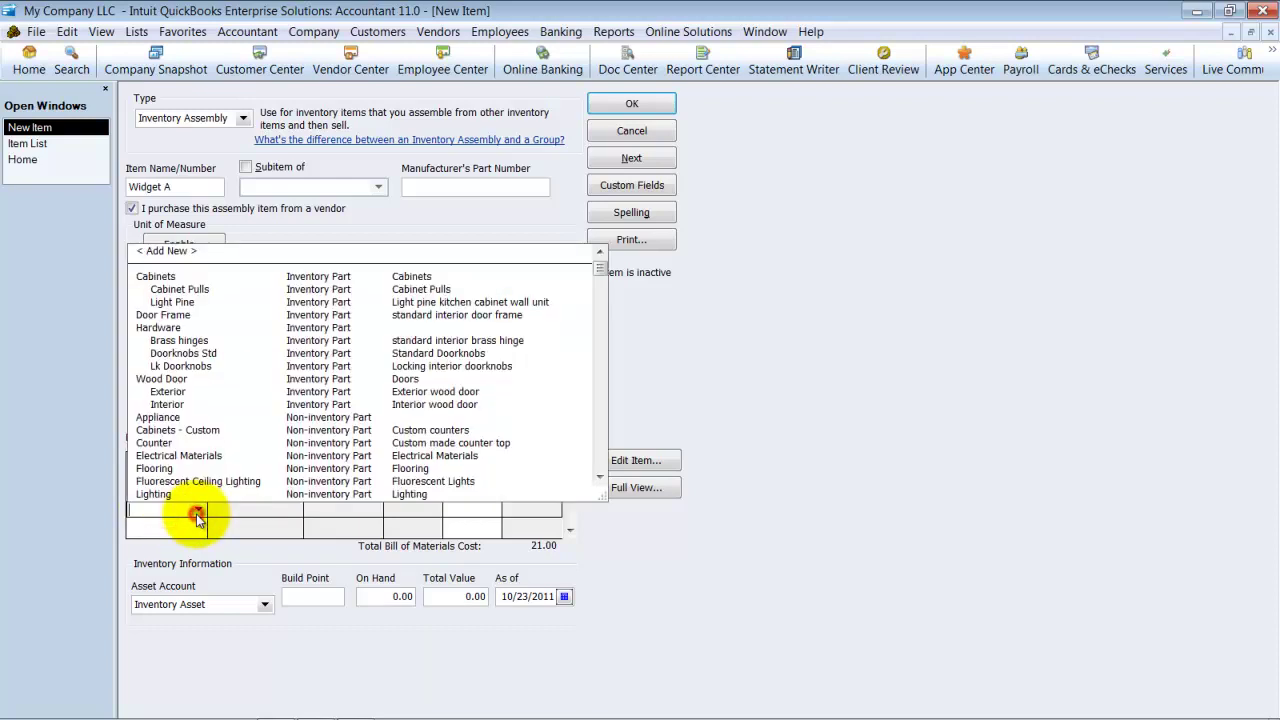
scroll(194, 487, down, 5)
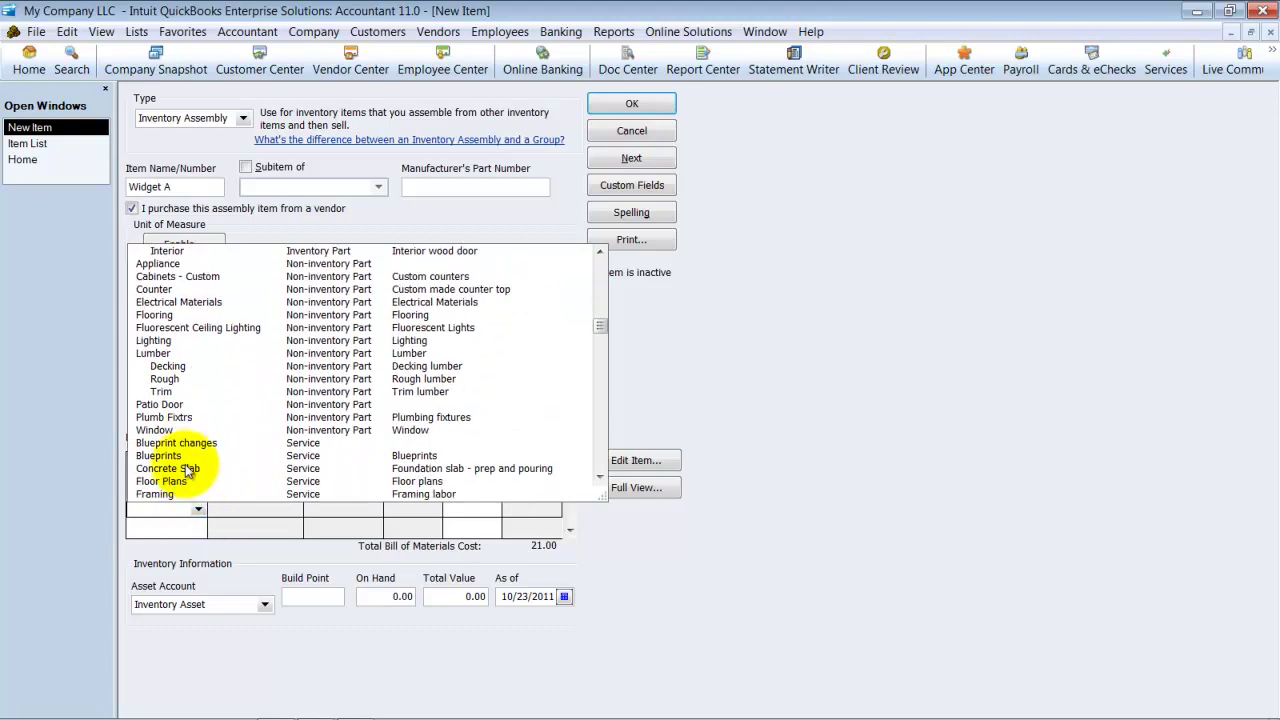
scroll(177, 459, down, 1)
click(160, 469)
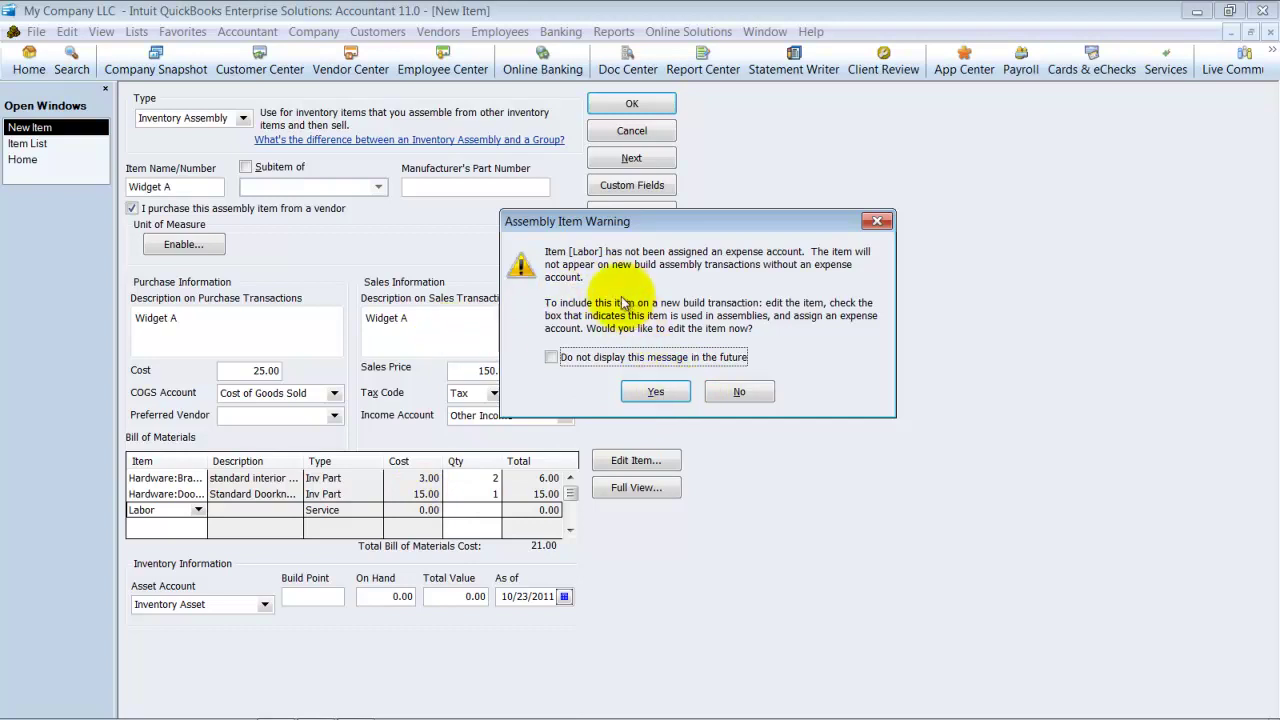
click(735, 392)
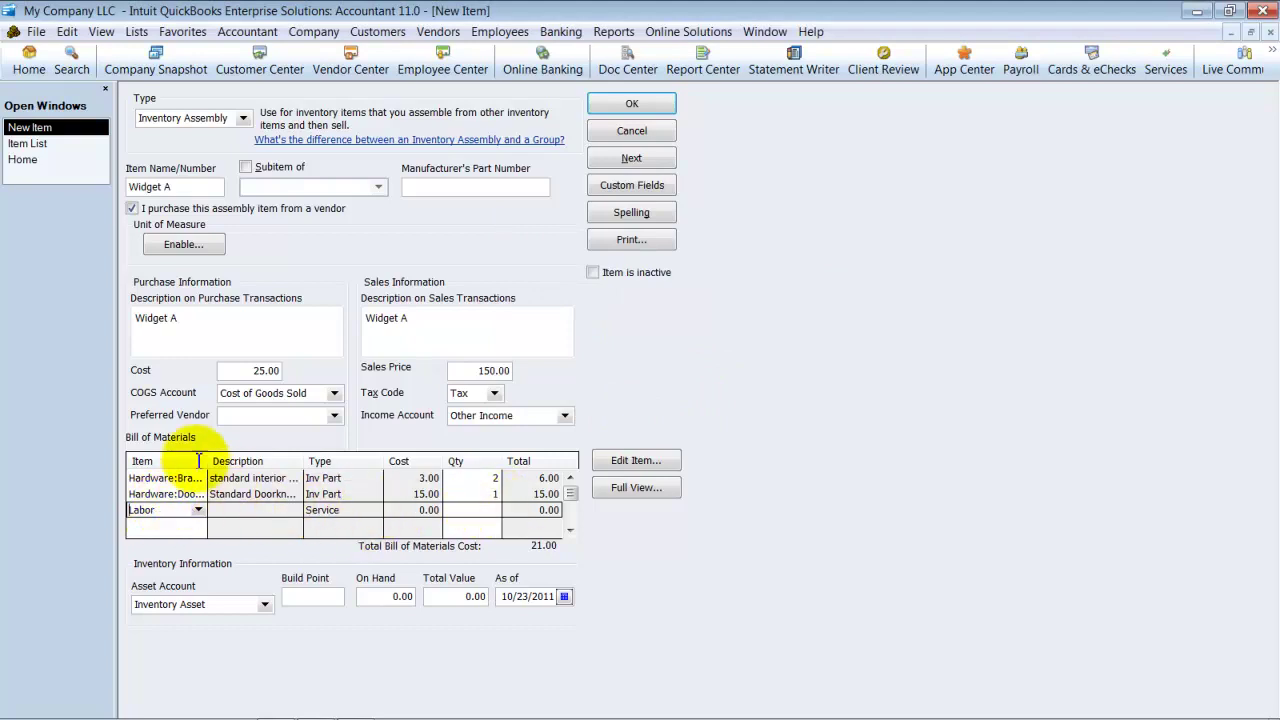
Step: Check the assembly's cost against the Labor component line and save the new Widget A assembly item
click(236, 370)
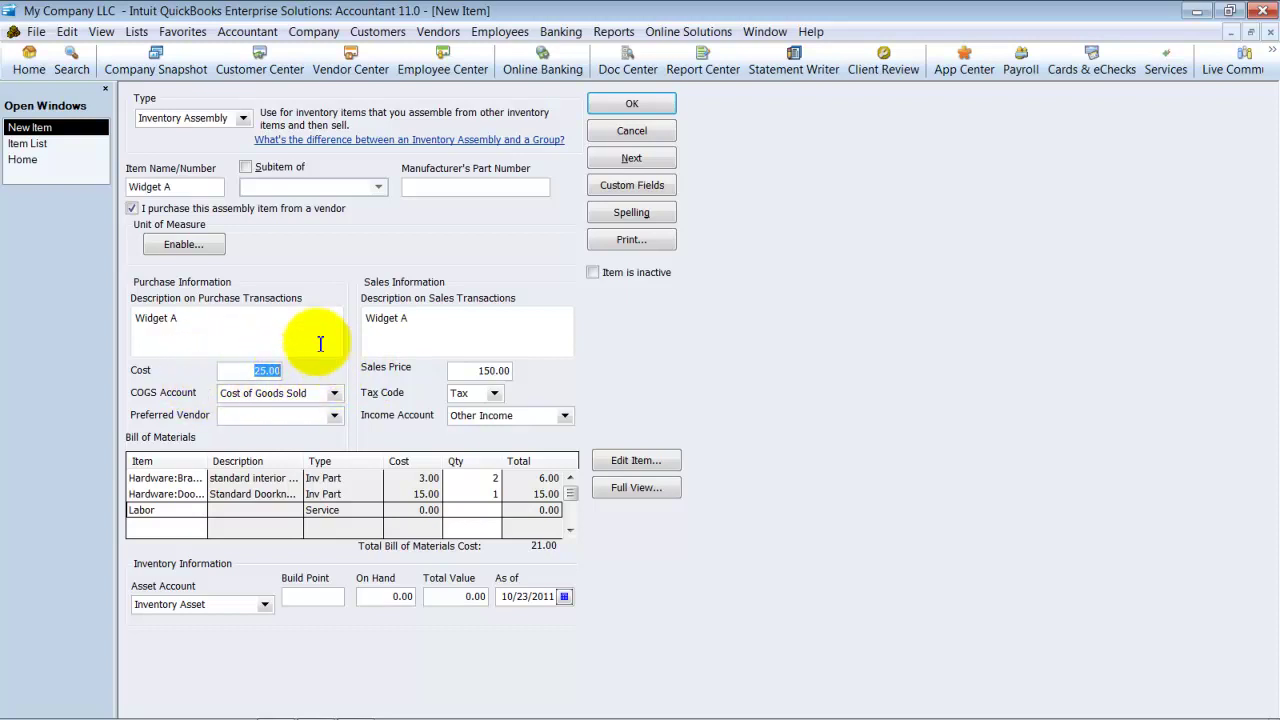
click(166, 510)
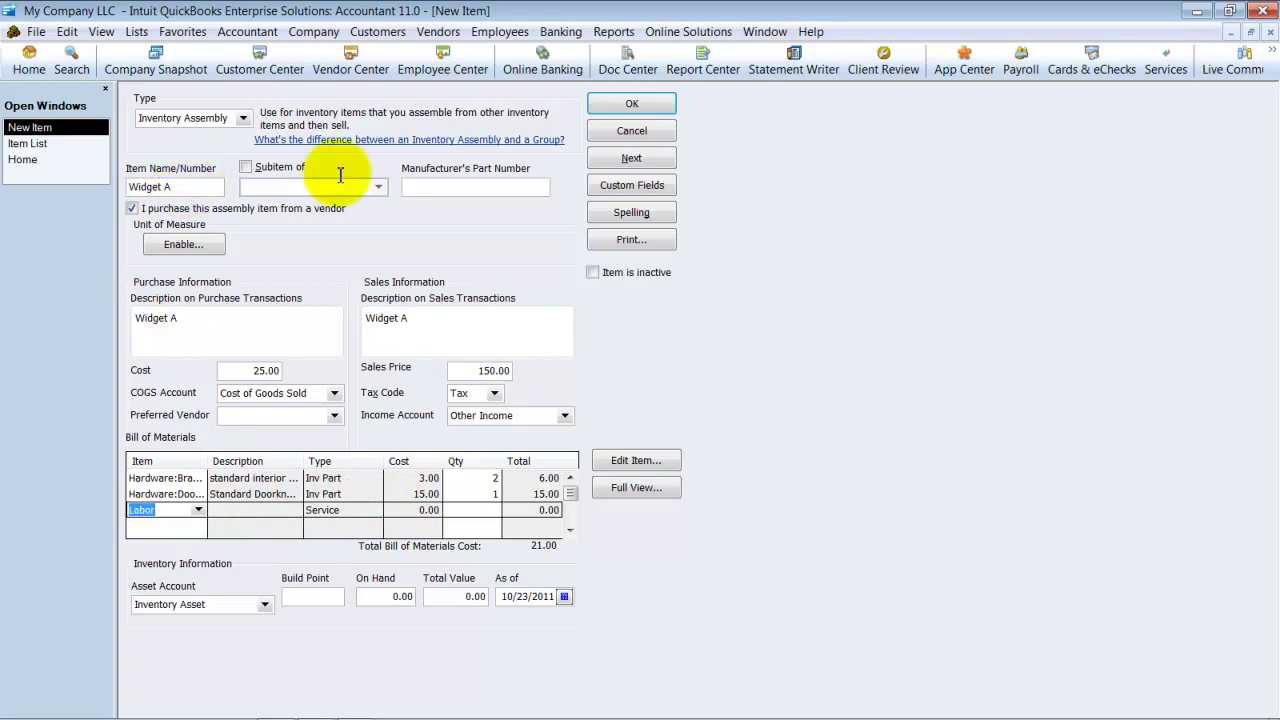
click(606, 110)
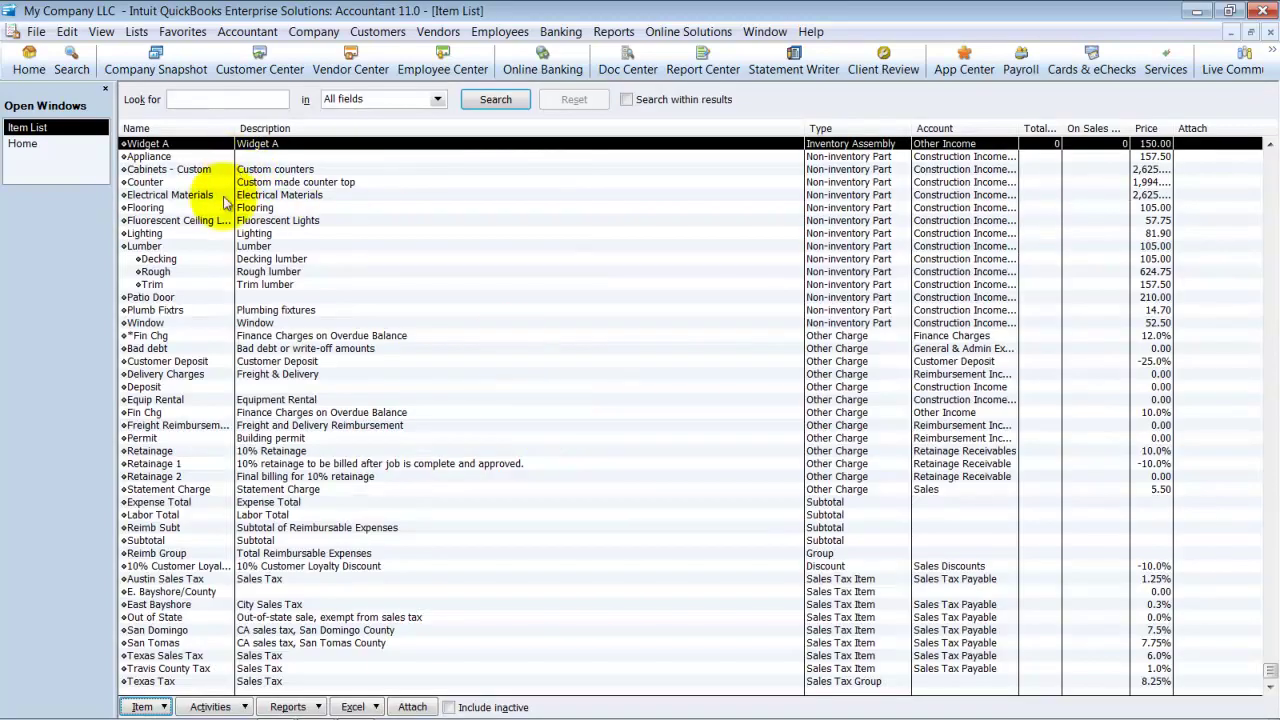
Step: Edit the Labor service item to mark it as used in assemblies and assign Payroll Expenses as its expense account
click(218, 591)
key(l)
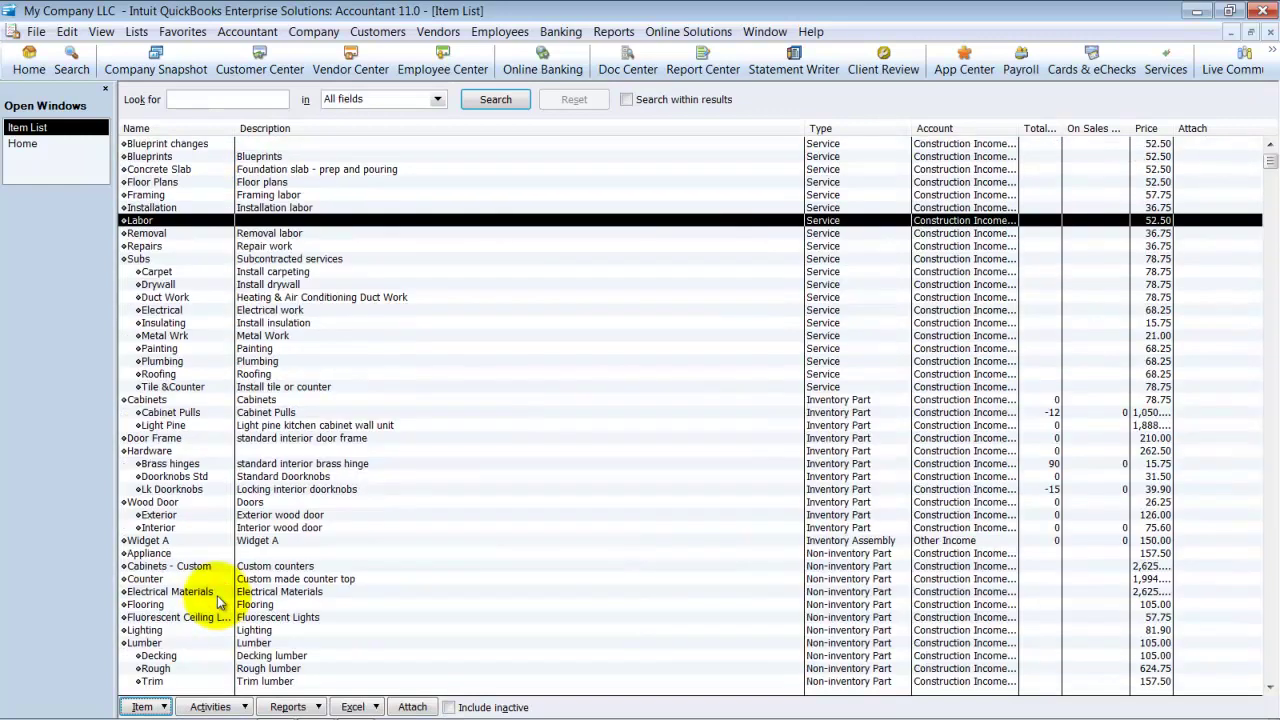
key(ctrl+e)
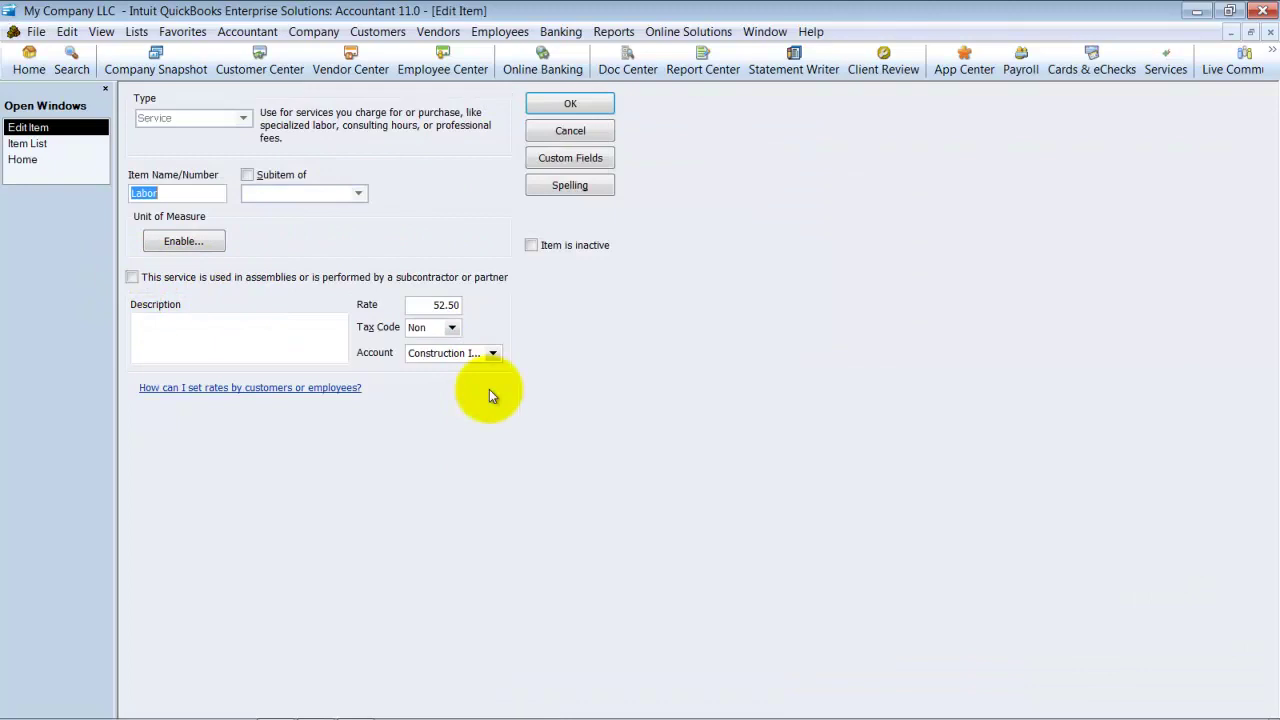
click(132, 278)
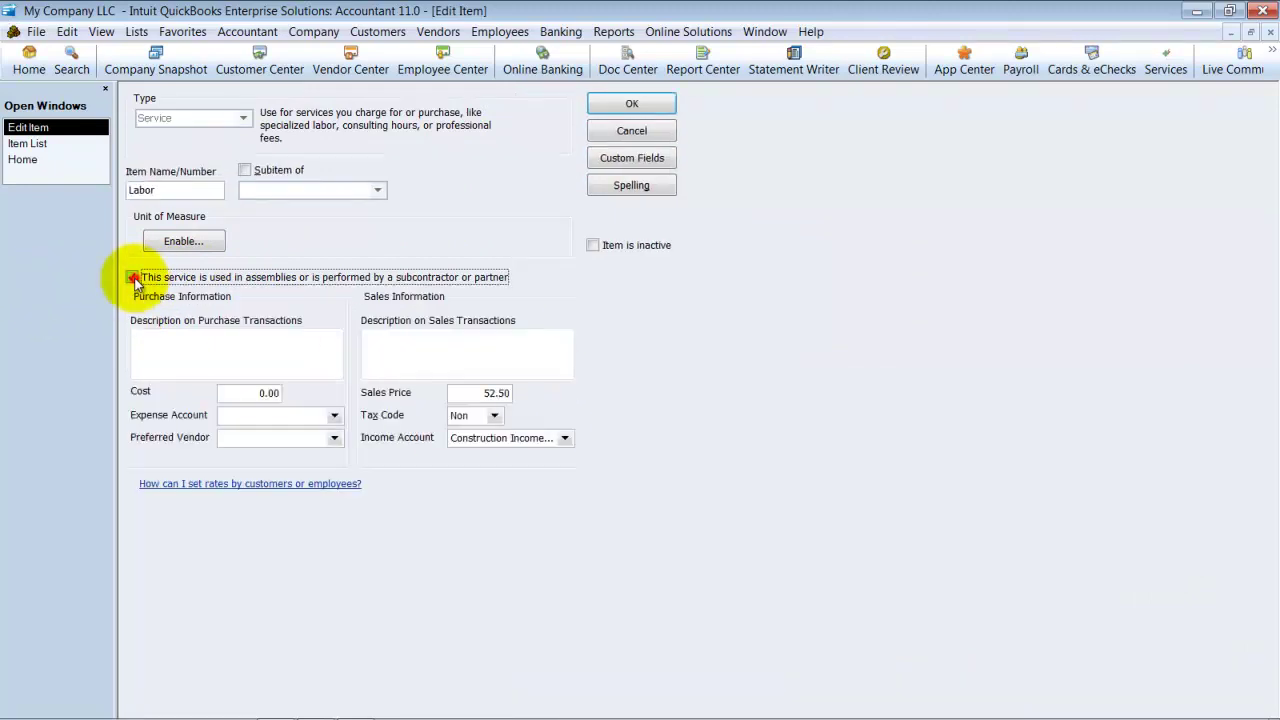
click(336, 415)
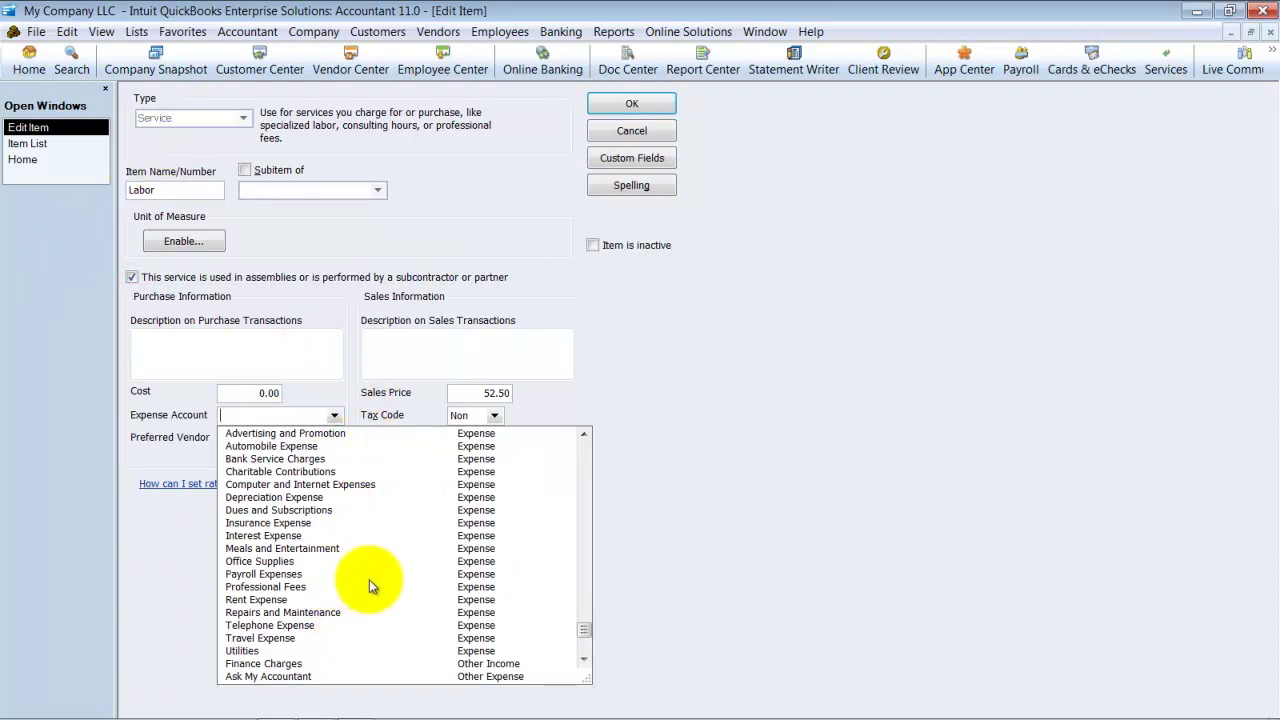
click(265, 574)
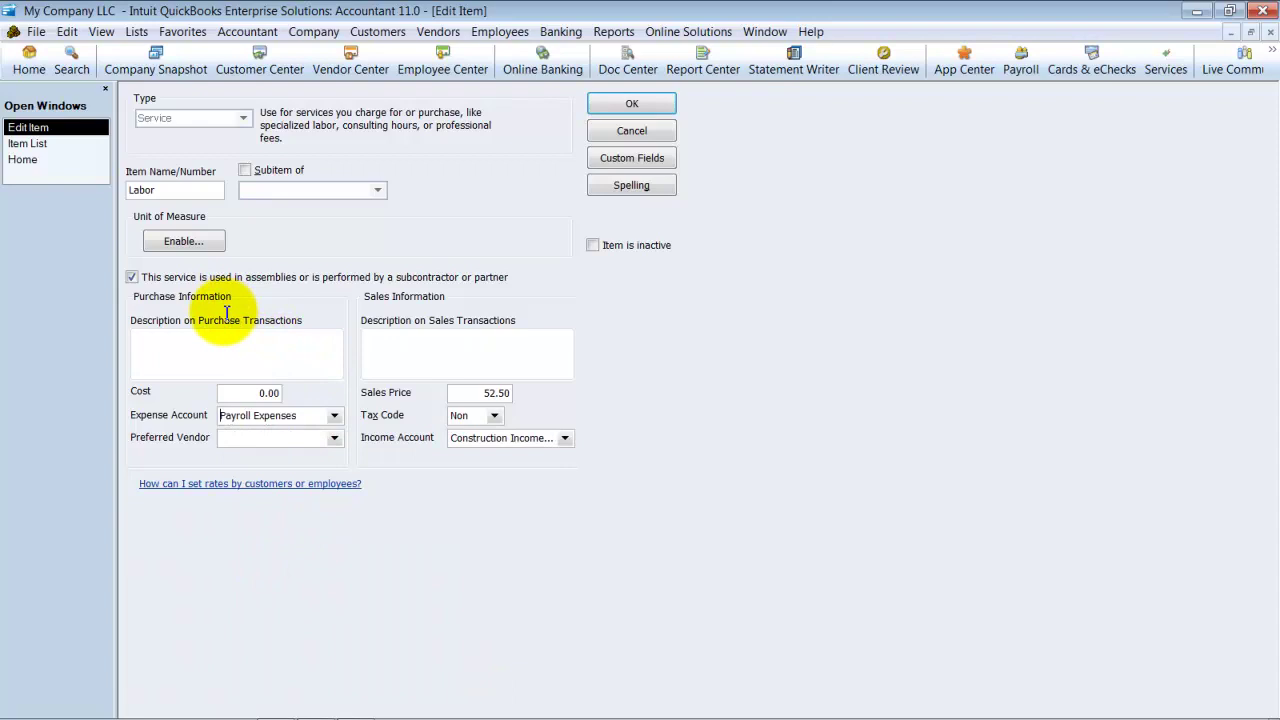
Step: Set the Labor item's cost to 50.00 and save it without updating existing transactions
click(229, 389)
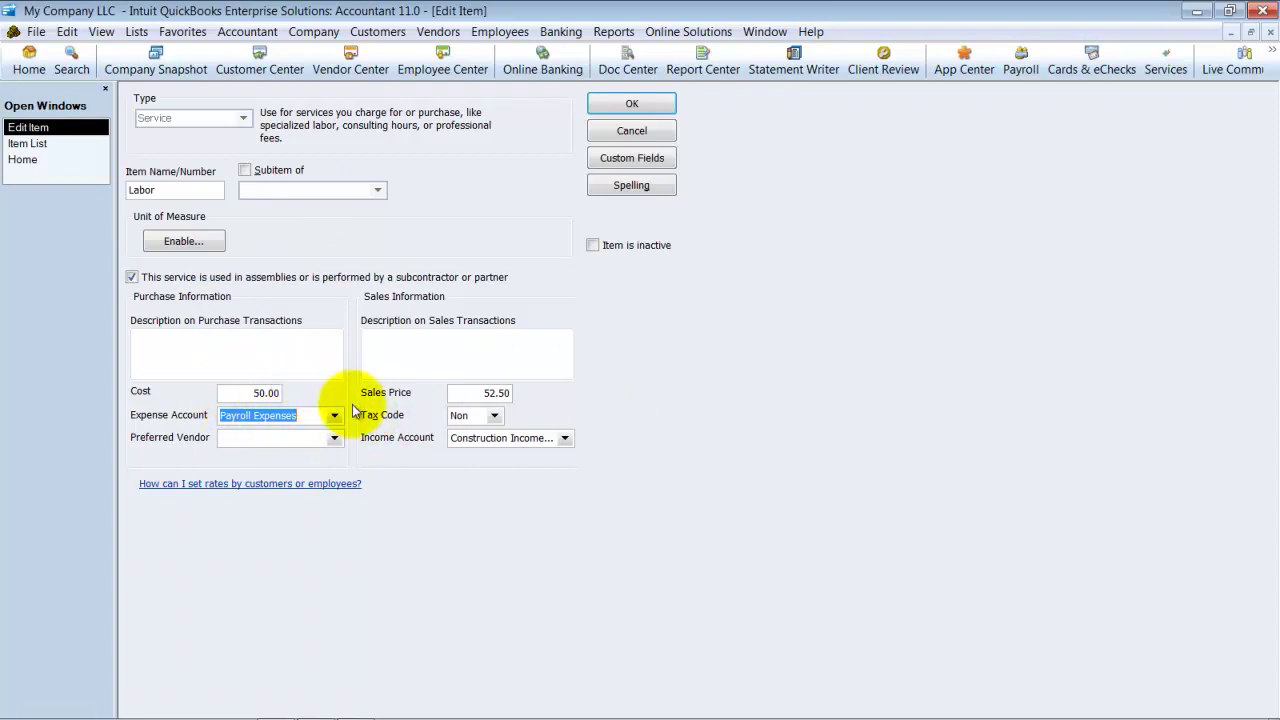
click(229, 393)
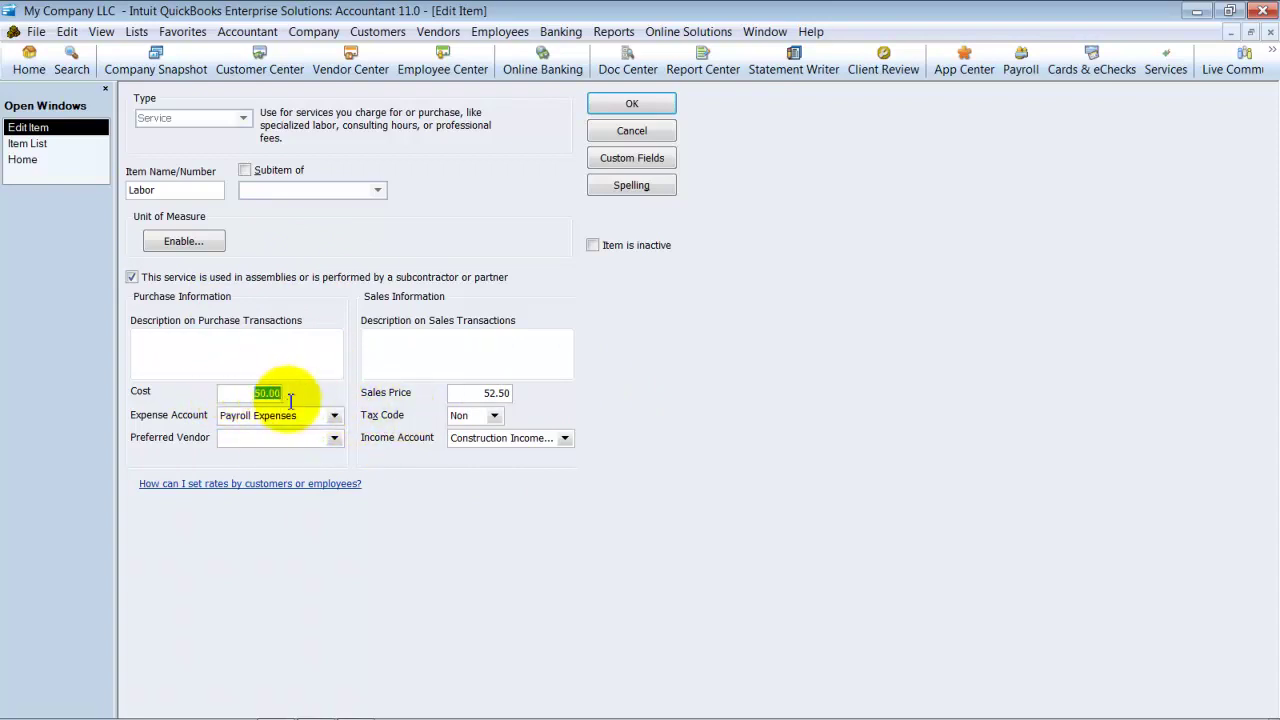
click(633, 106)
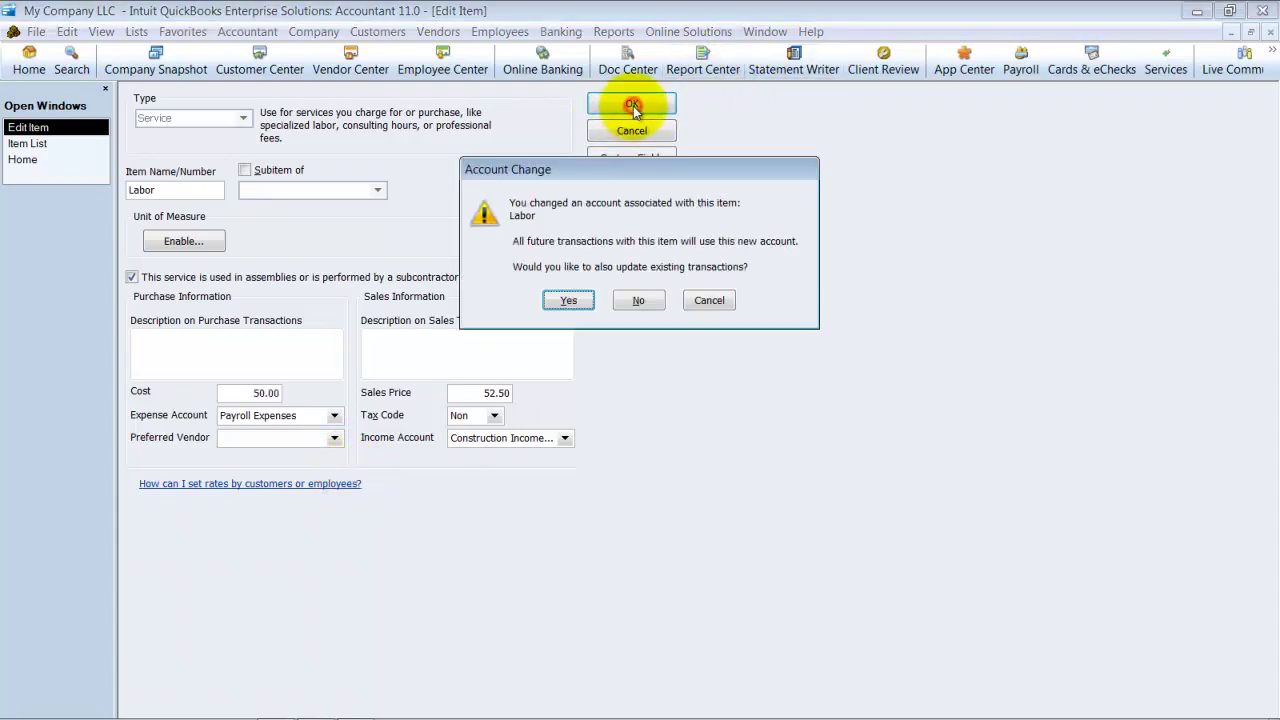
click(645, 304)
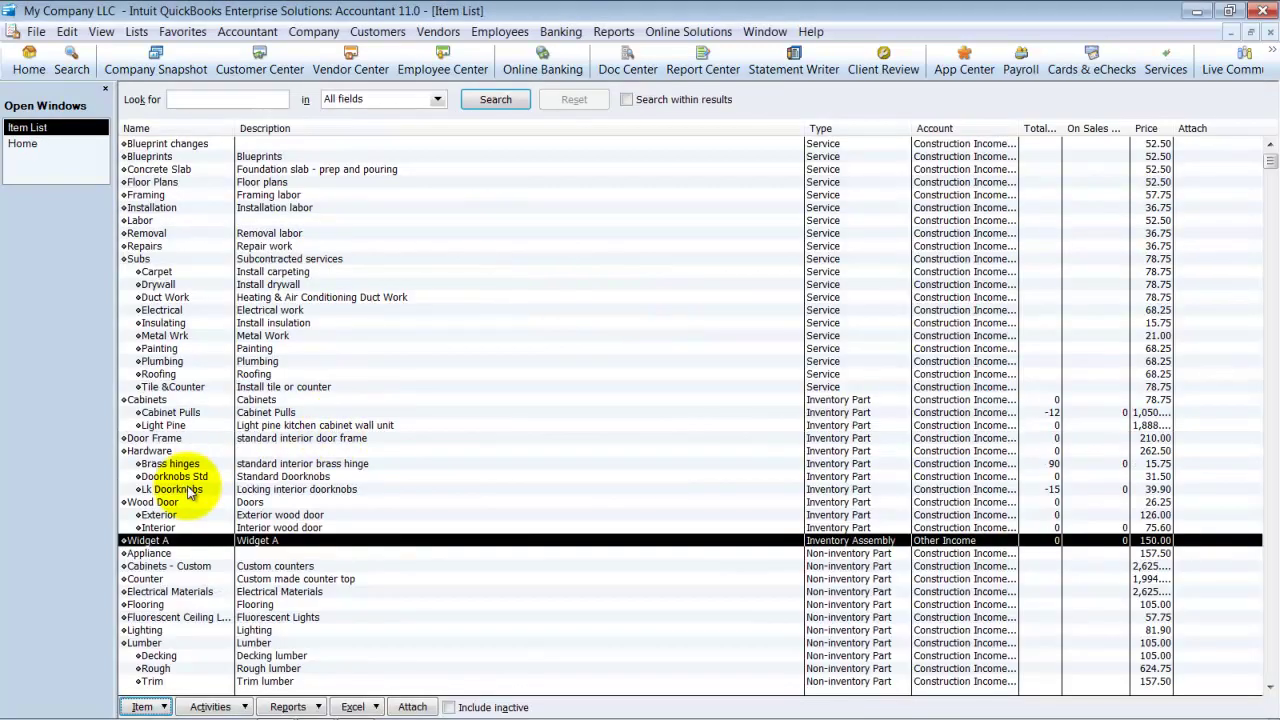
Step: Reopen the Widget A assembly to review its Labor component line, build point and asset account, and close it
key(ctrl+e)
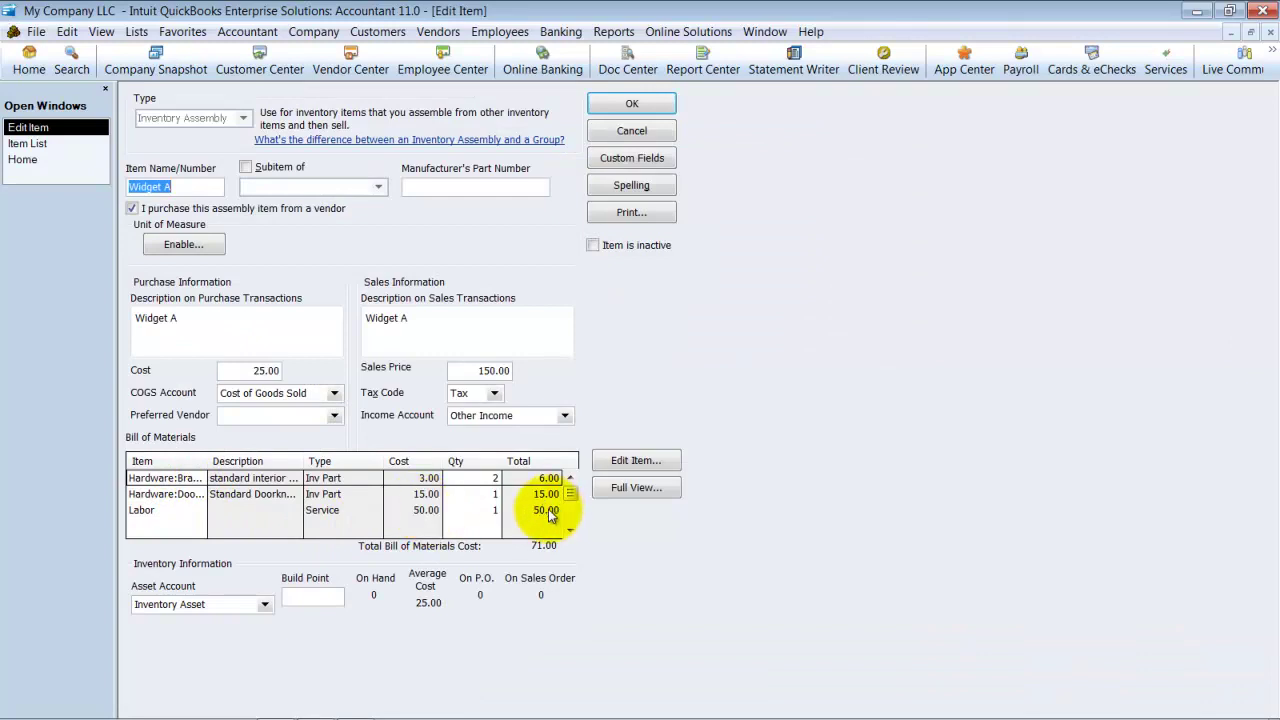
click(398, 512)
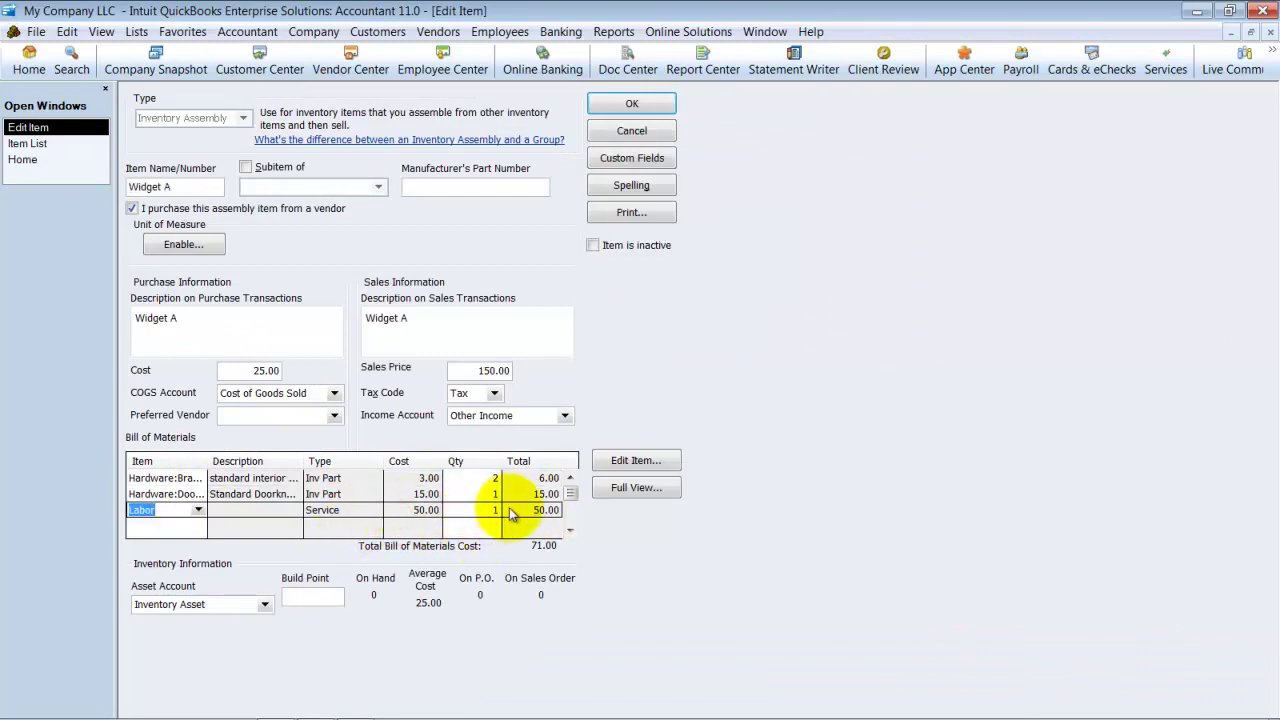
click(313, 598)
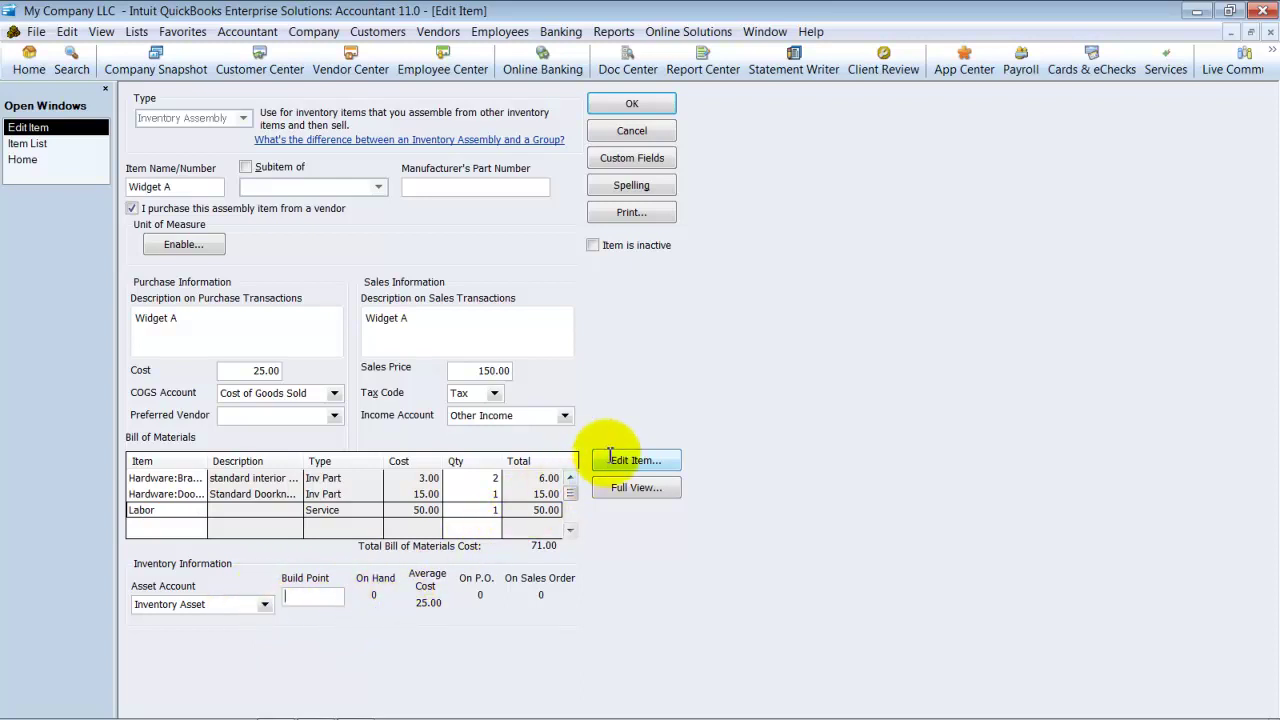
click(264, 605)
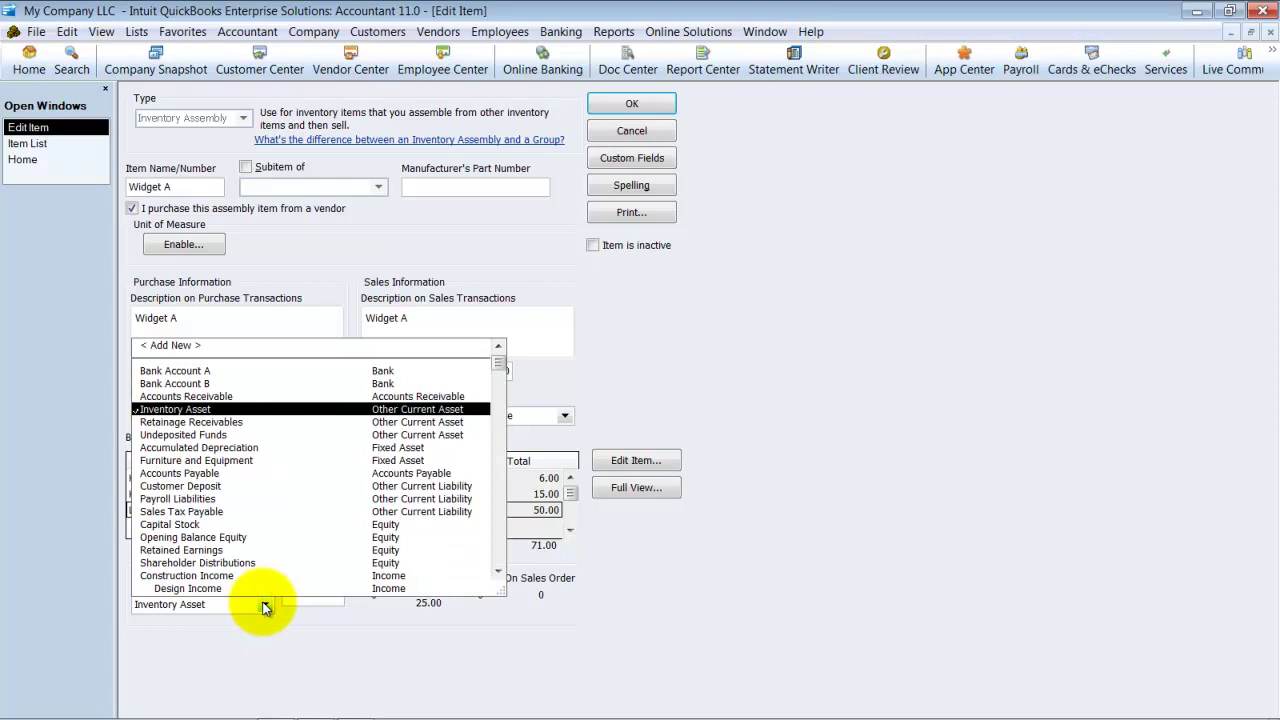
click(265, 607)
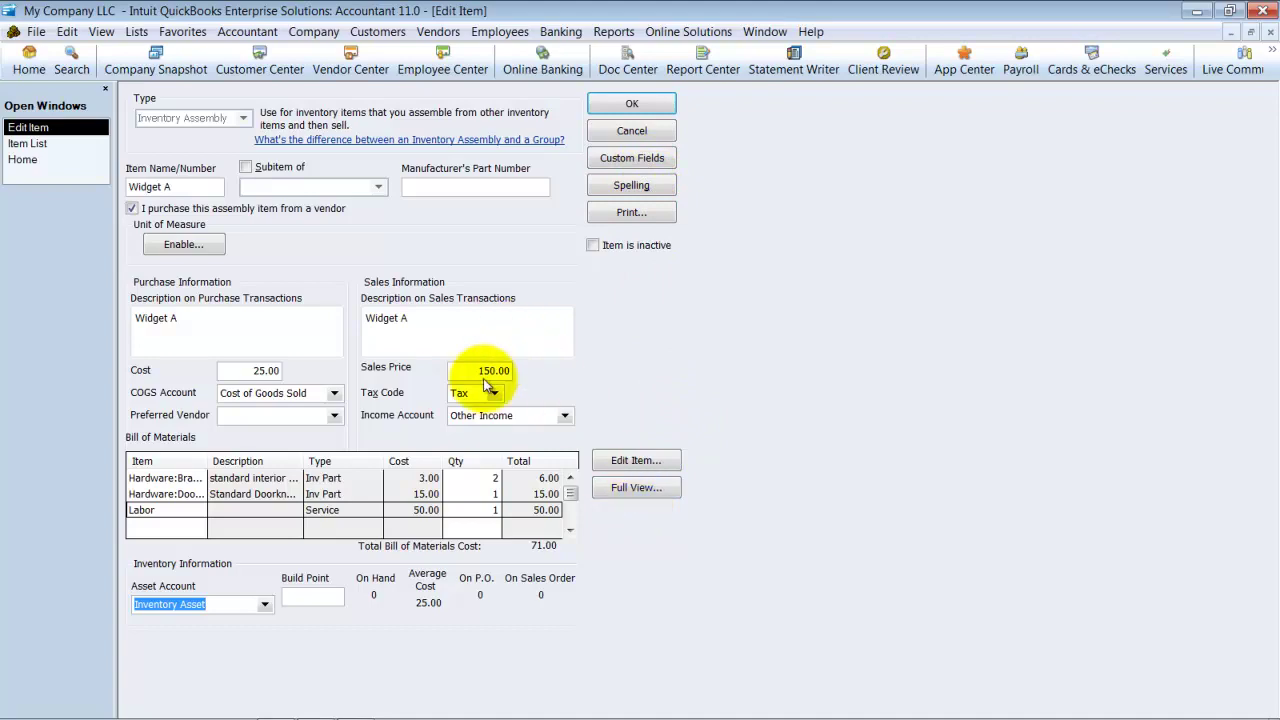
click(629, 107)
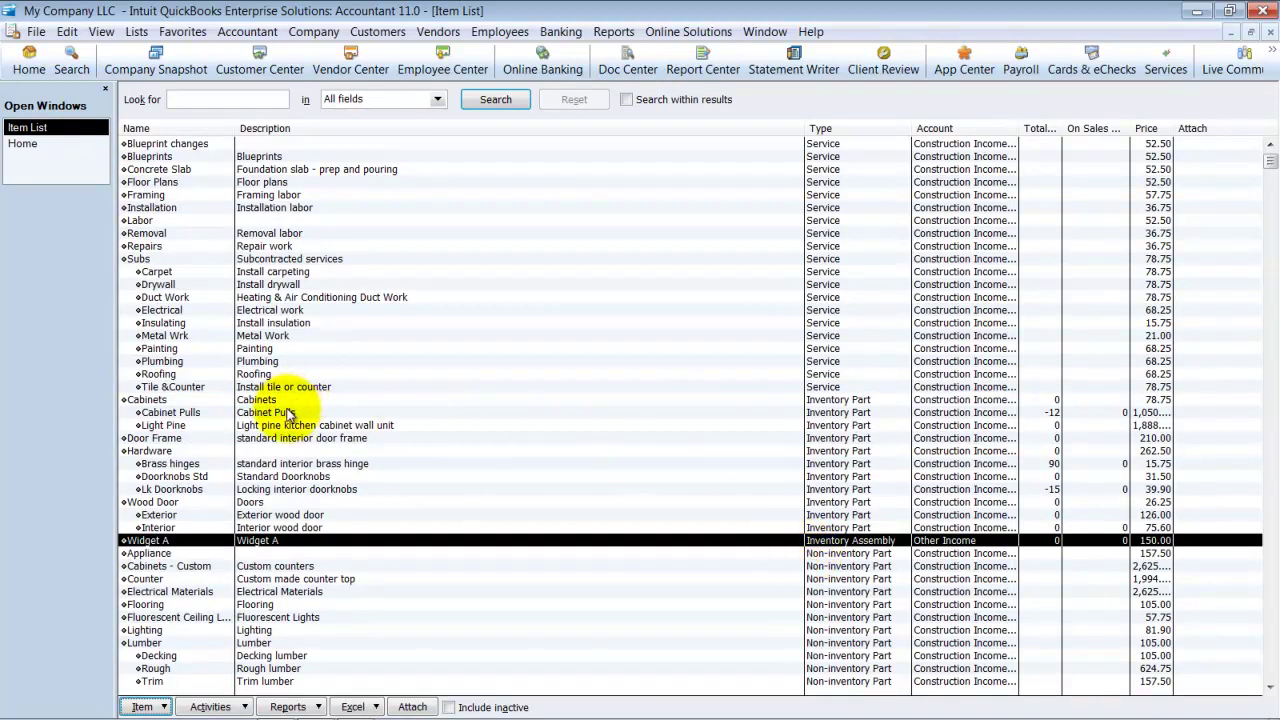
Step: Start a new vendor bill for City of East Bayshore to restock the standard doorknobs
click(180, 476)
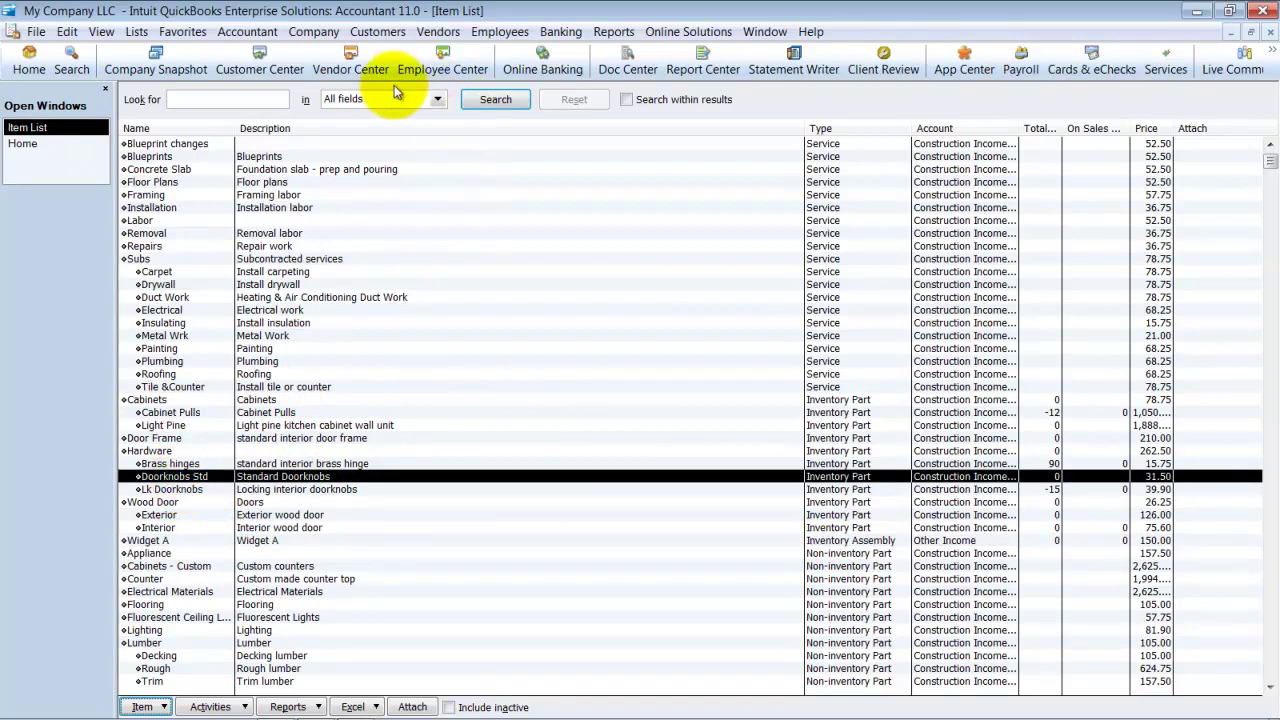
click(438, 31)
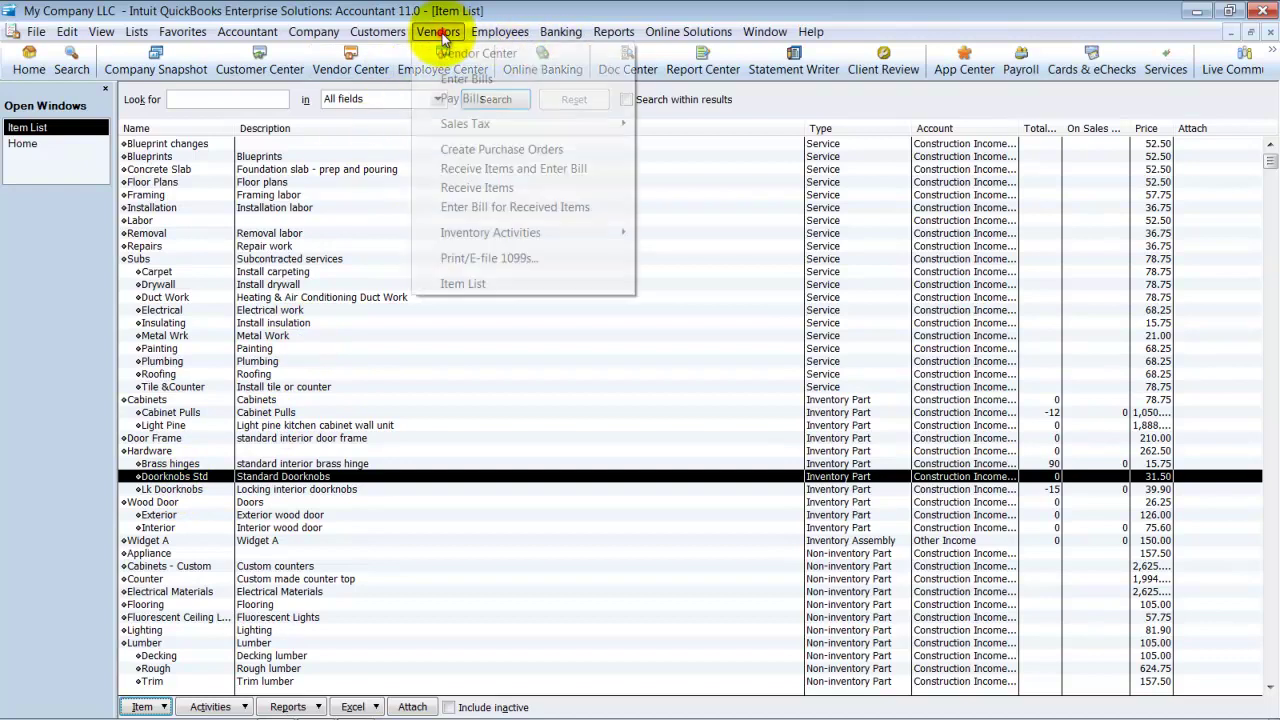
click(452, 81)
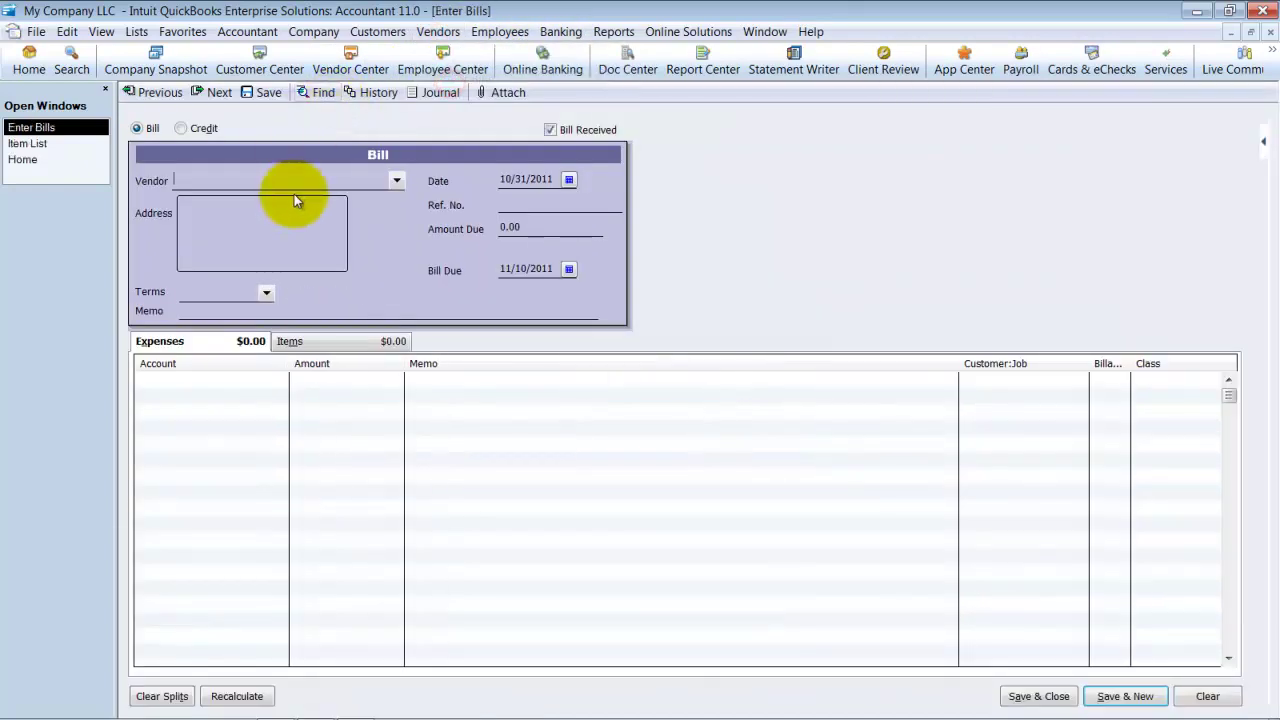
click(394, 180)
click(194, 240)
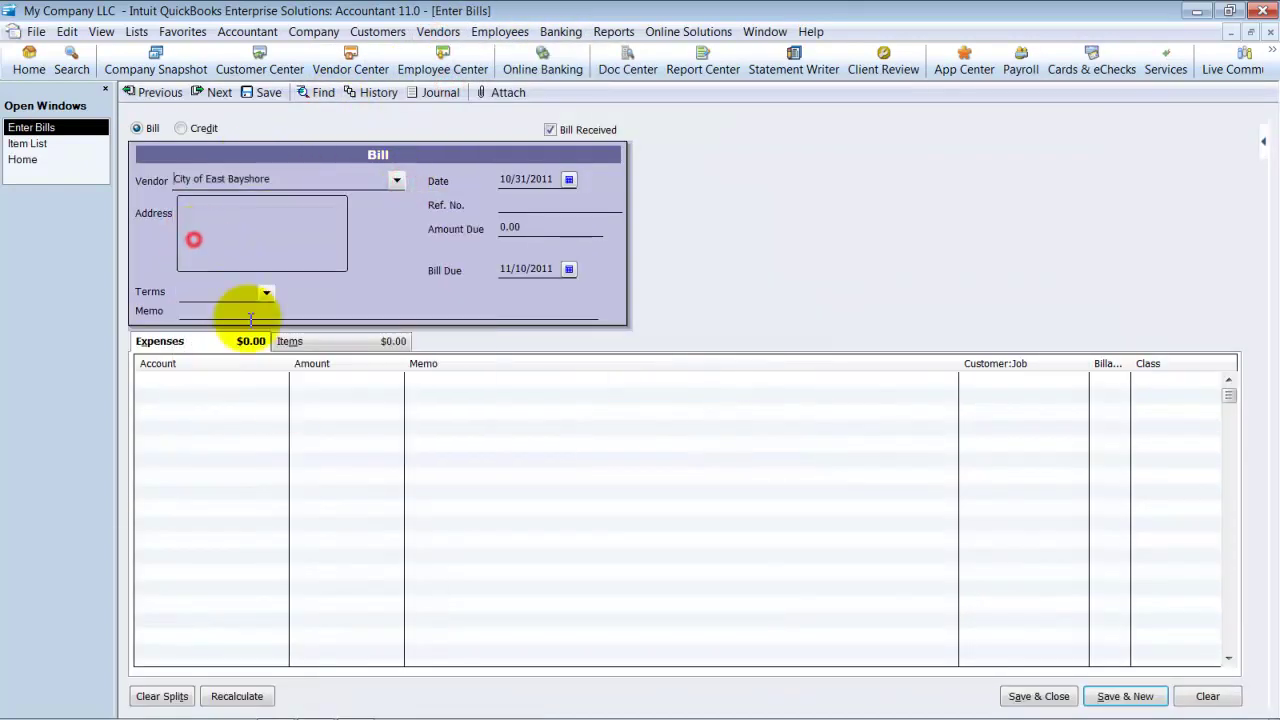
Step: Add Doorknobs Std from Hardware as a bill item with a quantity of 15, and save and close the bill
click(322, 341)
click(232, 380)
click(198, 472)
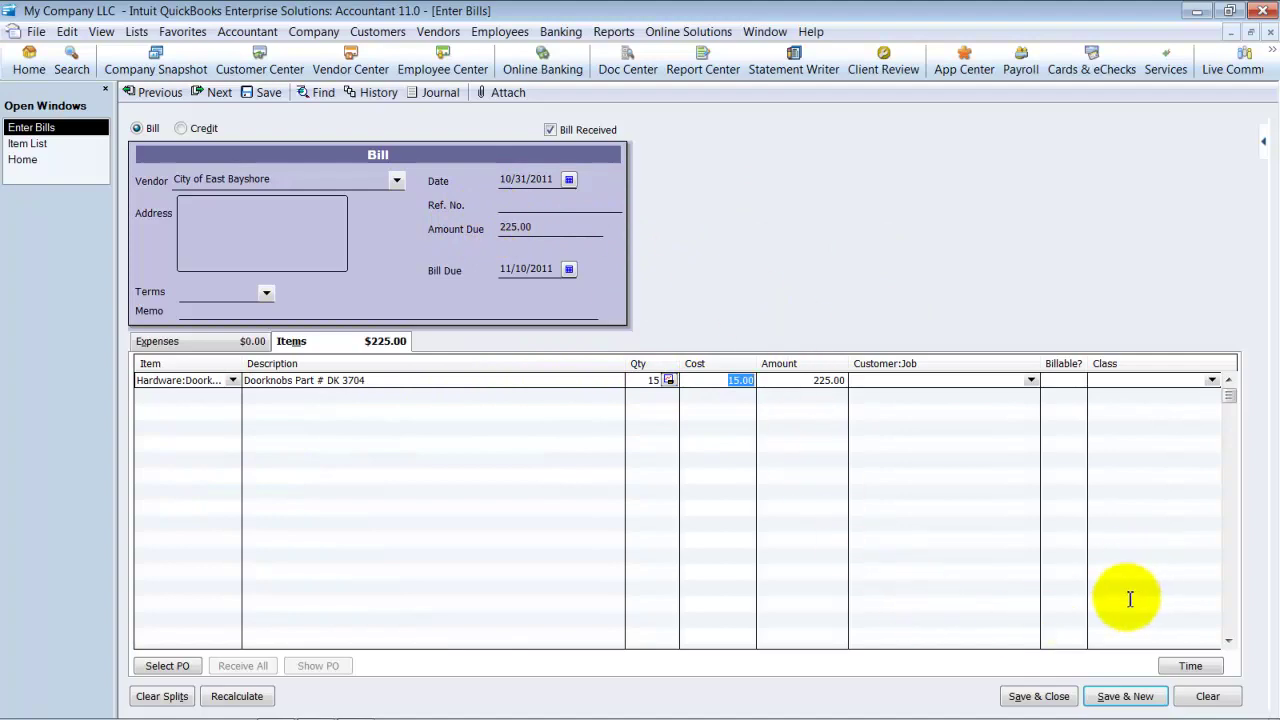
click(1039, 696)
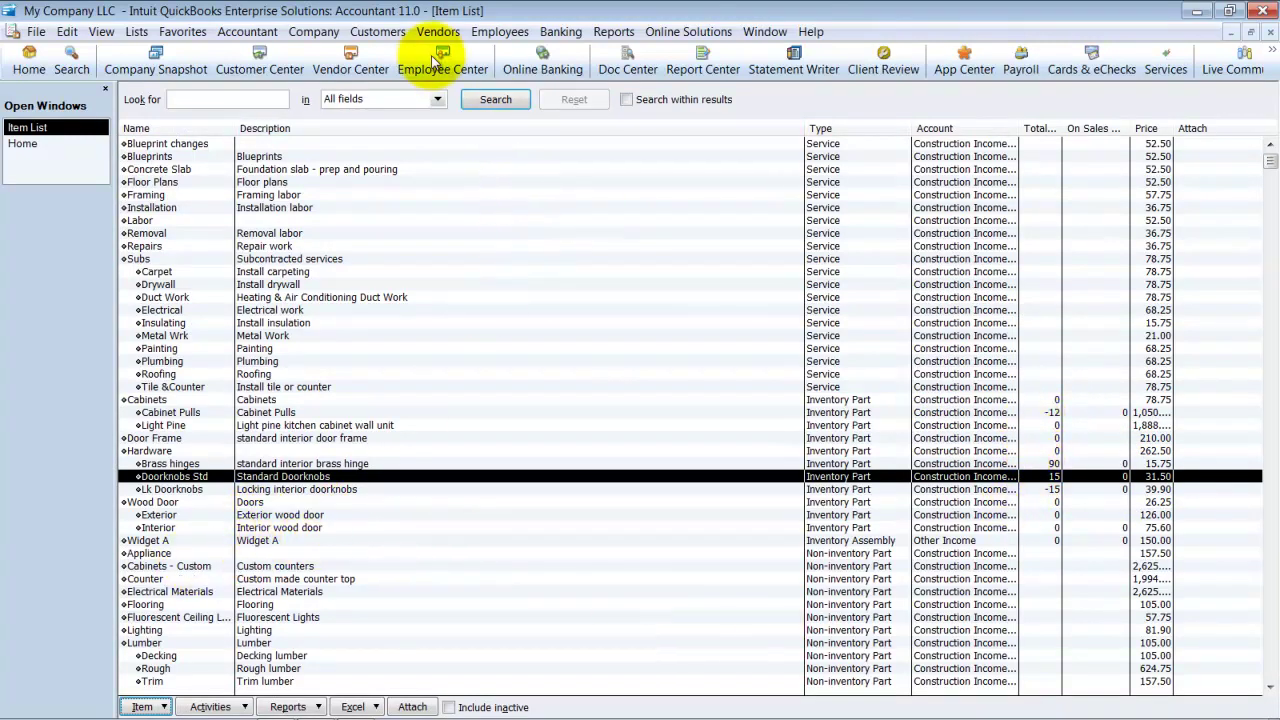
Step: Open a new assembly build form and choose Widget A as the assembly item
click(462, 33)
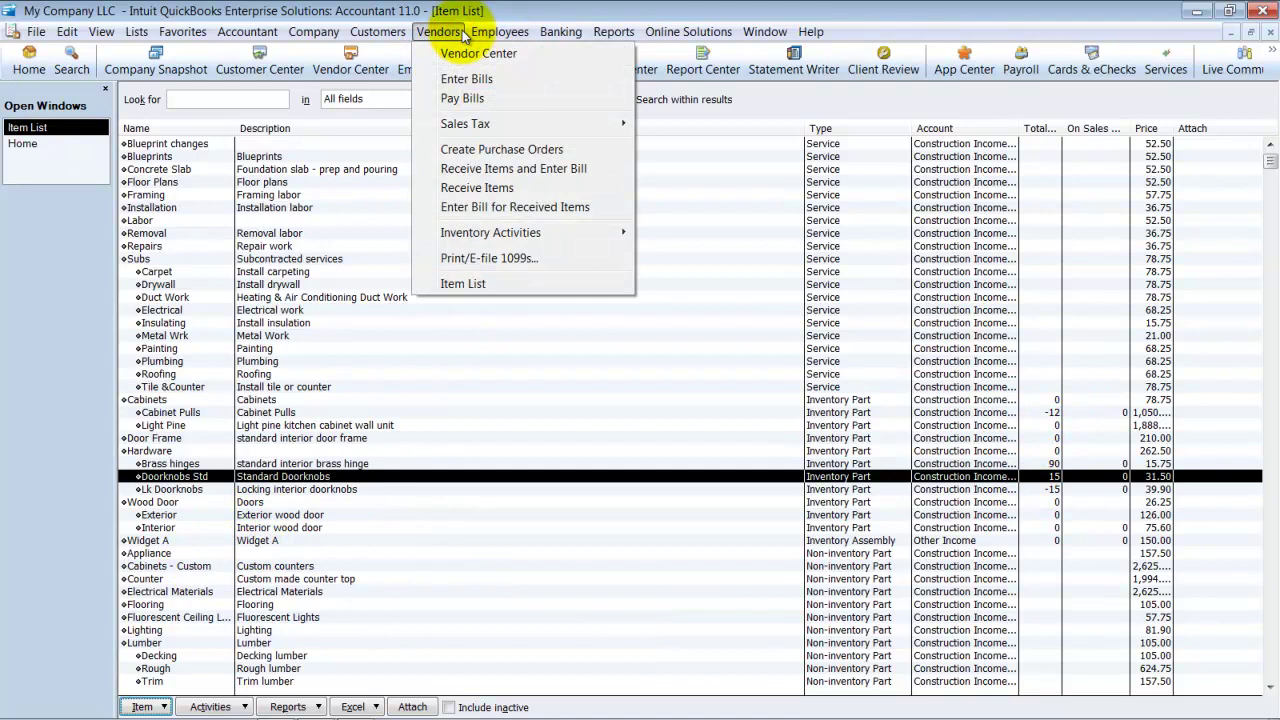
mouse_move(570, 234)
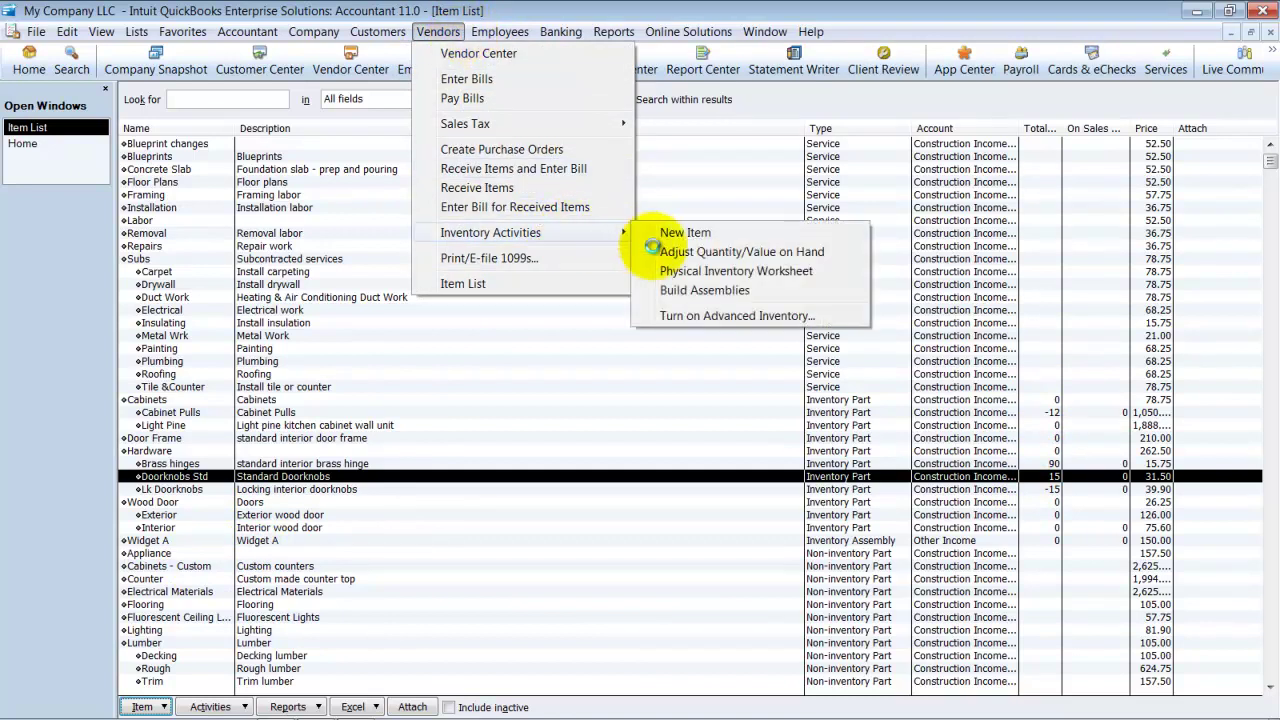
click(693, 292)
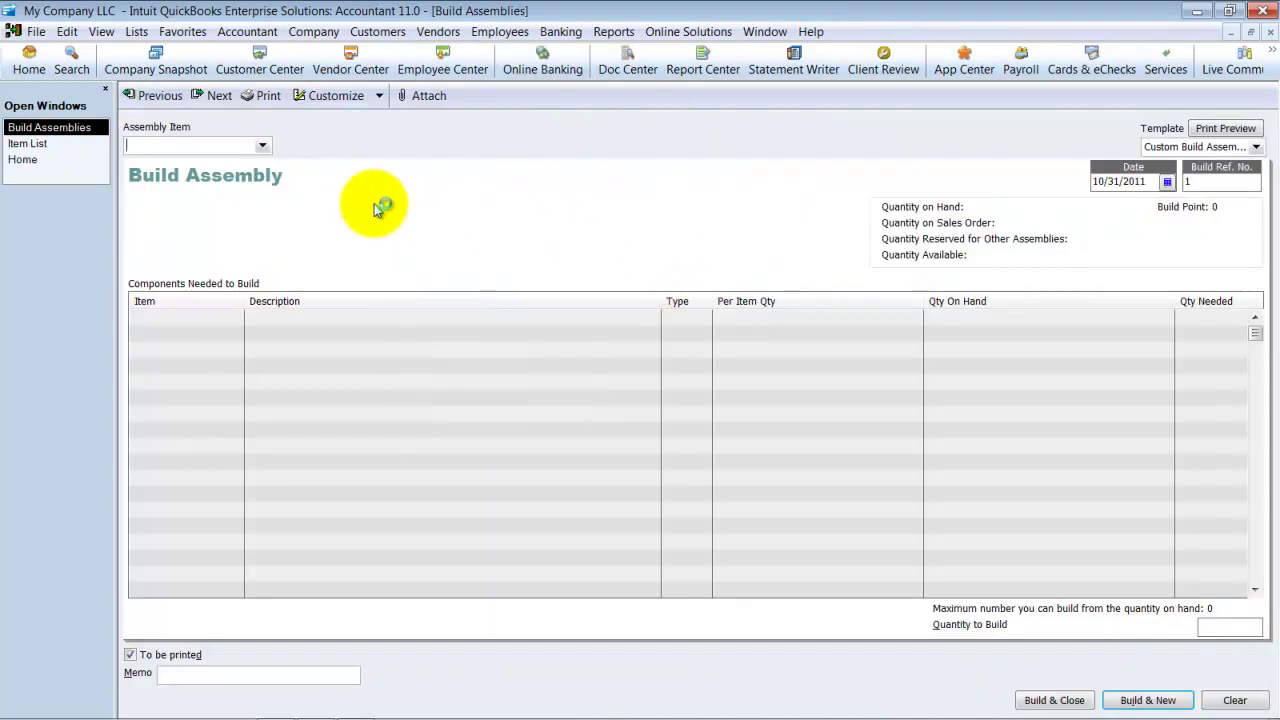
text(Widget A)
click(374, 203)
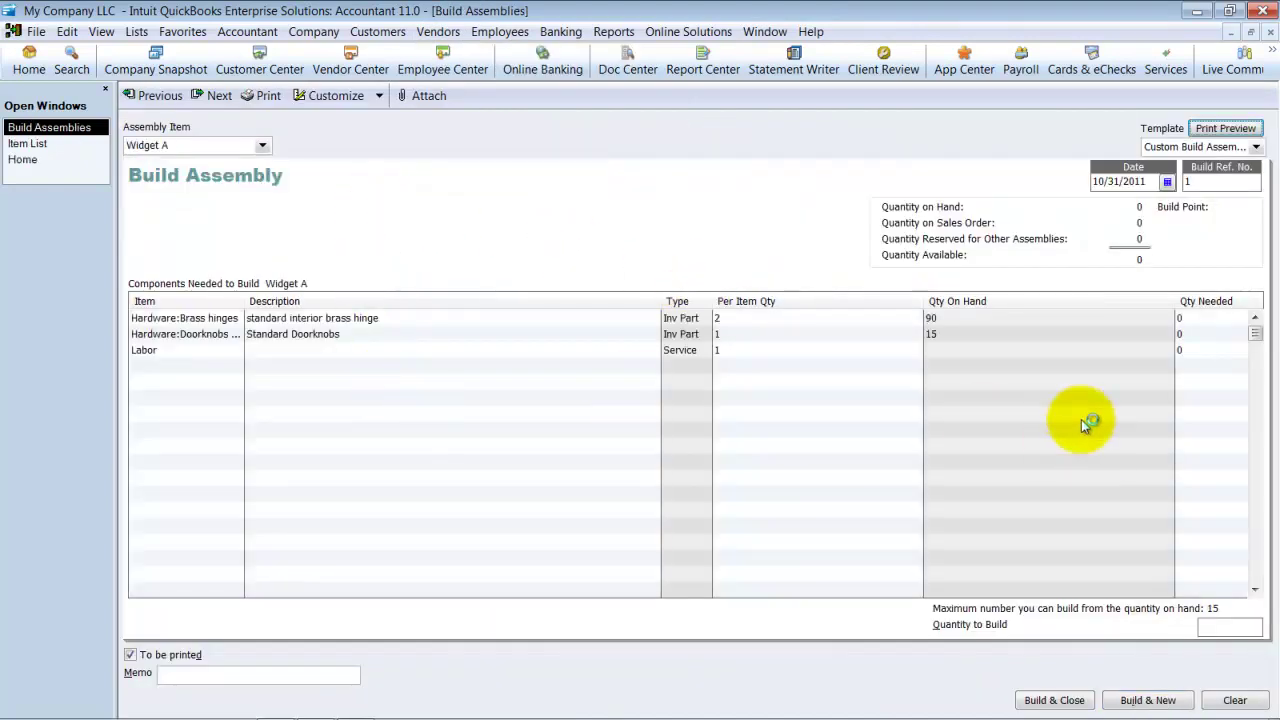
Step: Resize the component table's columns, widening Item and Type and narrowing Description
drag(244, 300, 302, 290)
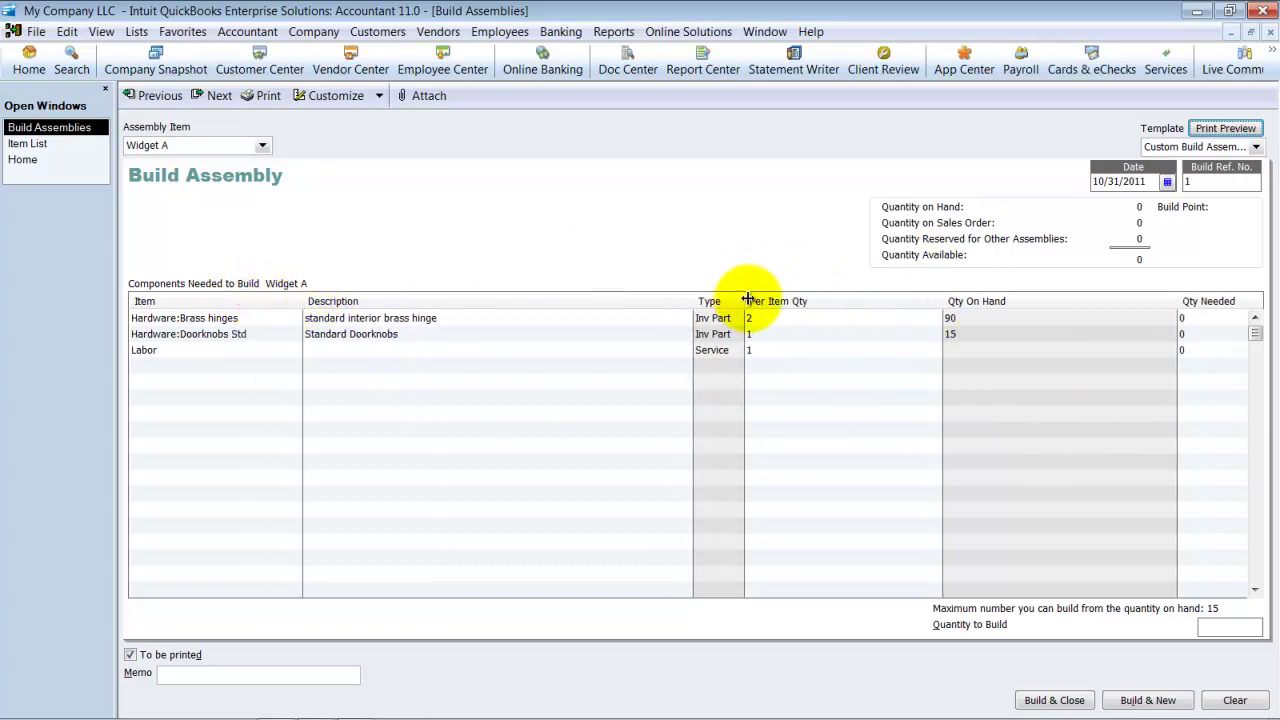
drag(745, 300, 785, 300)
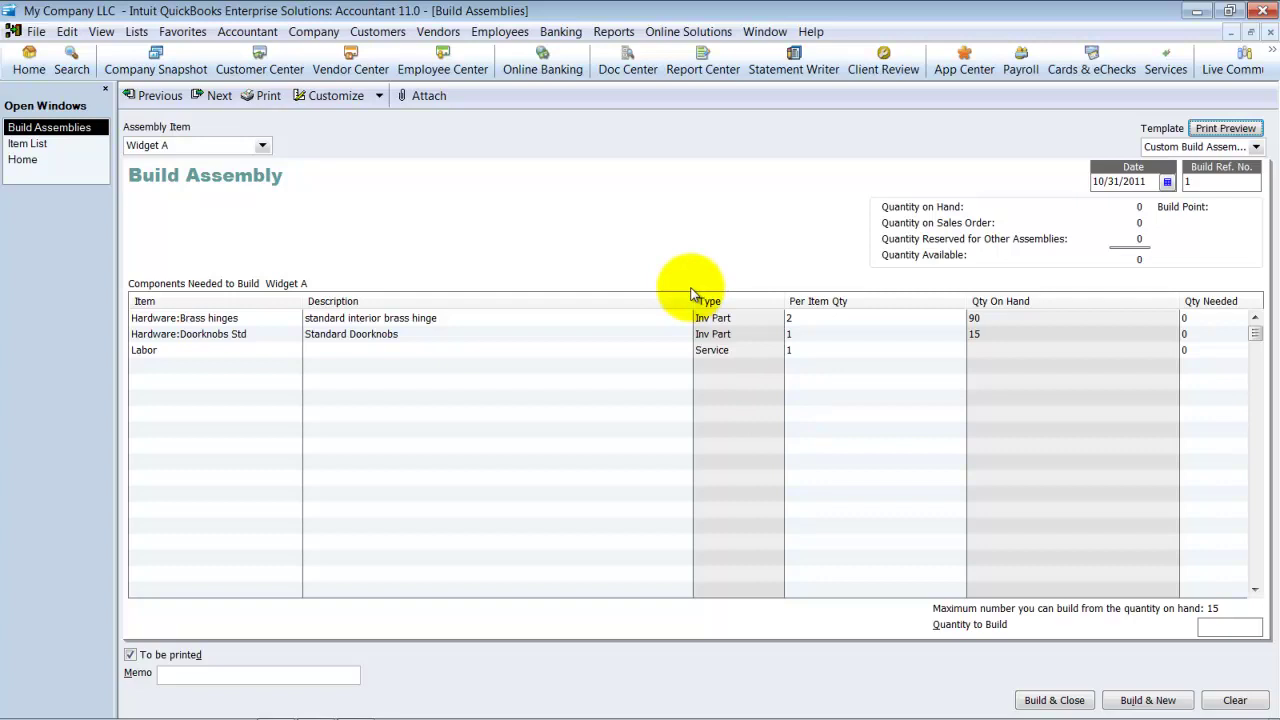
drag(690, 303, 549, 303)
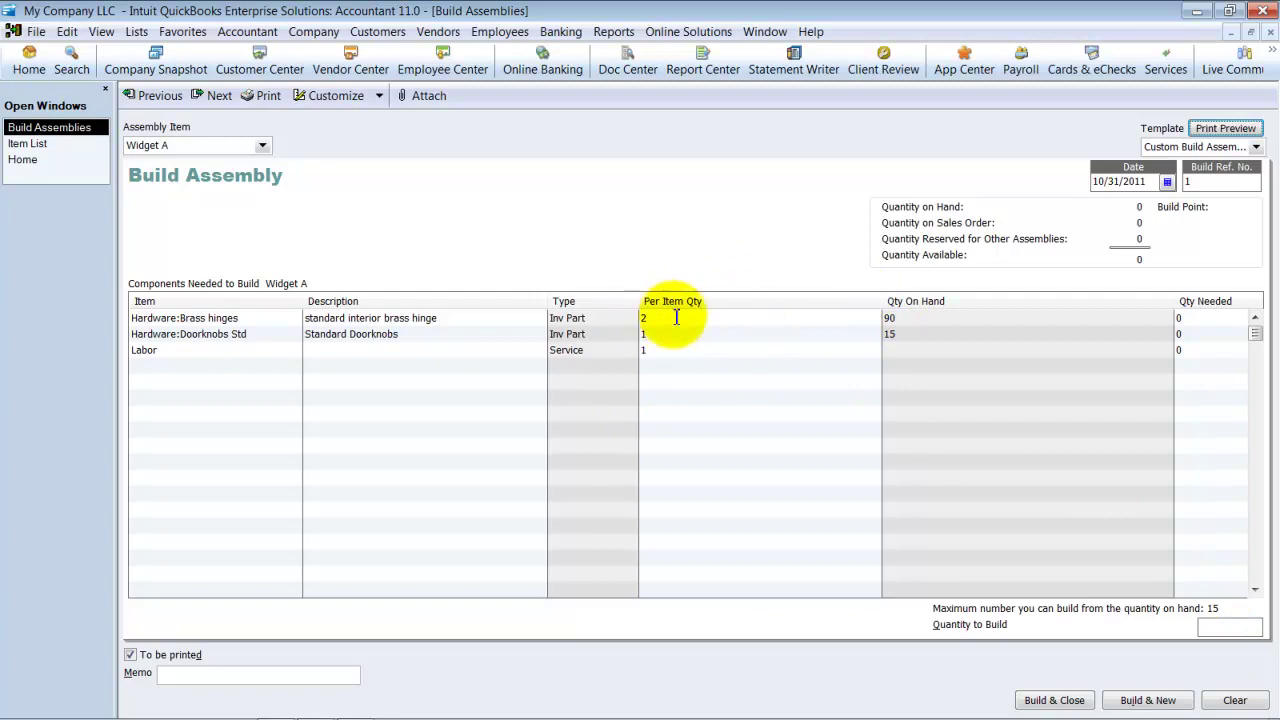
Step: Set the per-item quantity of the Hardware:Doorknobs Std component to 2 in the Widget A build
click(1232, 628)
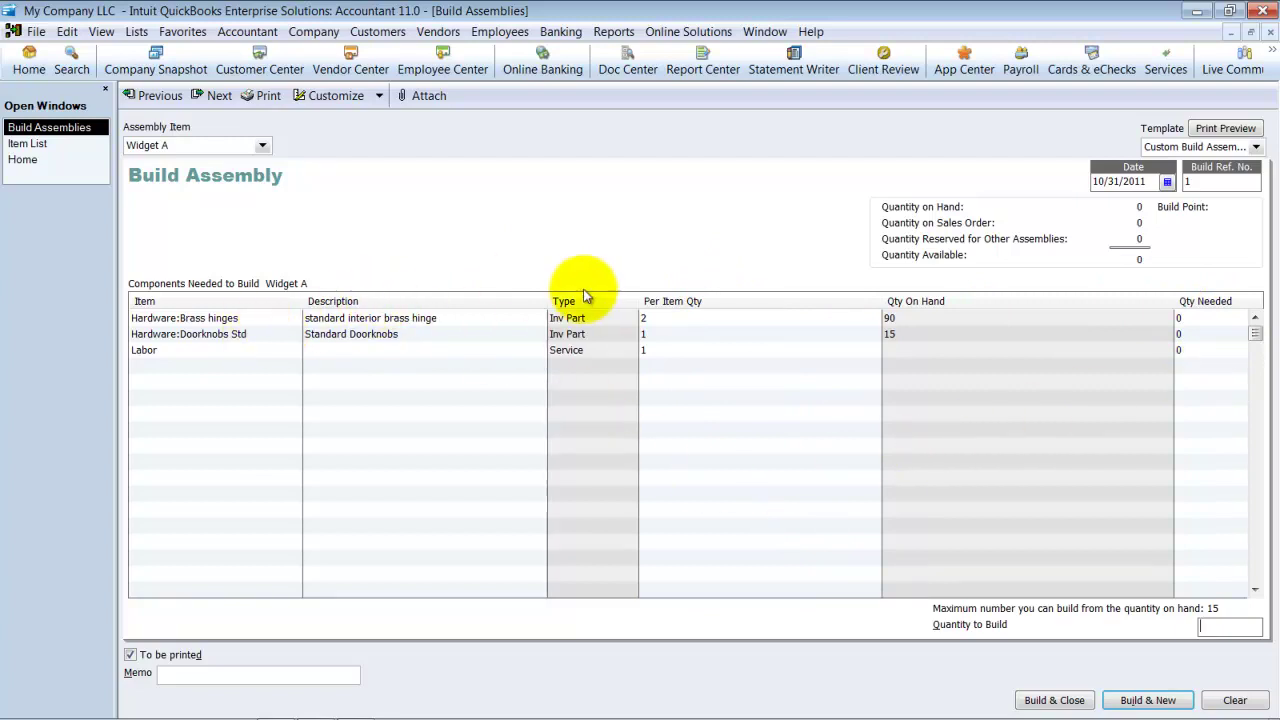
click(703, 338)
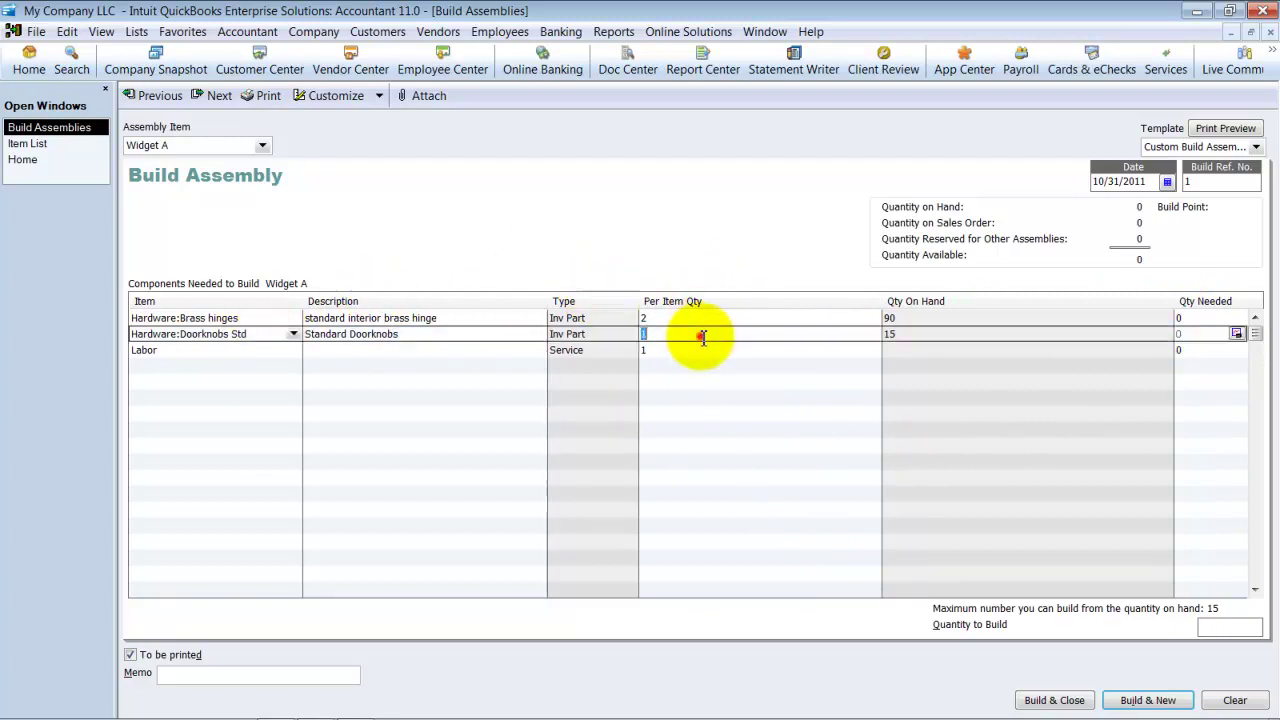
text(2)
key(Tab)
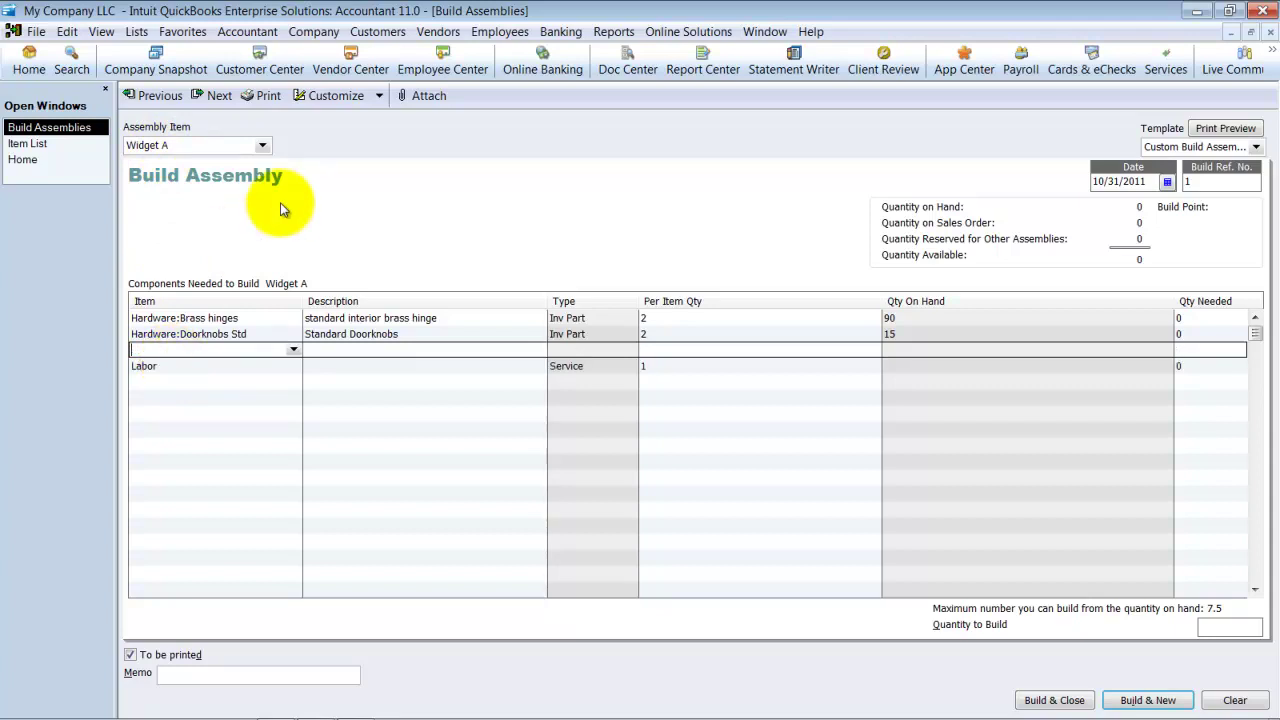
Step: Try adding Lk Doorknobs from Hardware as an extra component of the build, and delete that line again
click(293, 349)
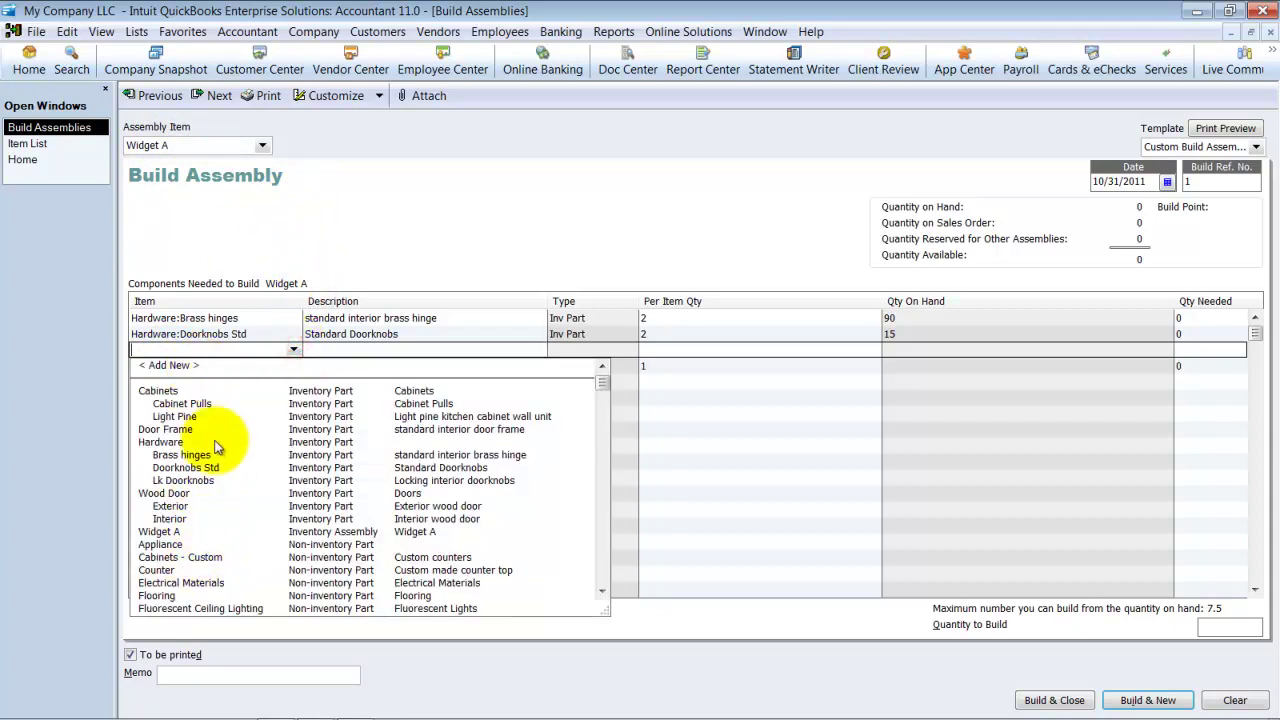
click(300, 240)
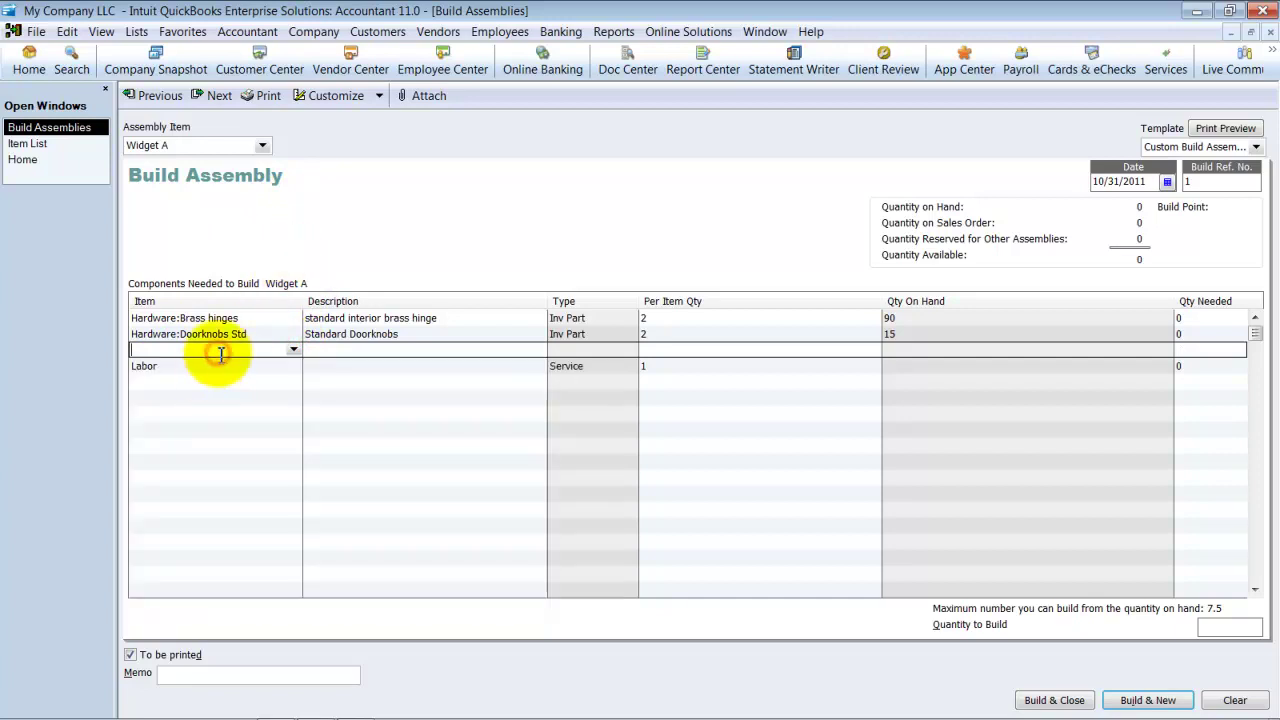
click(293, 349)
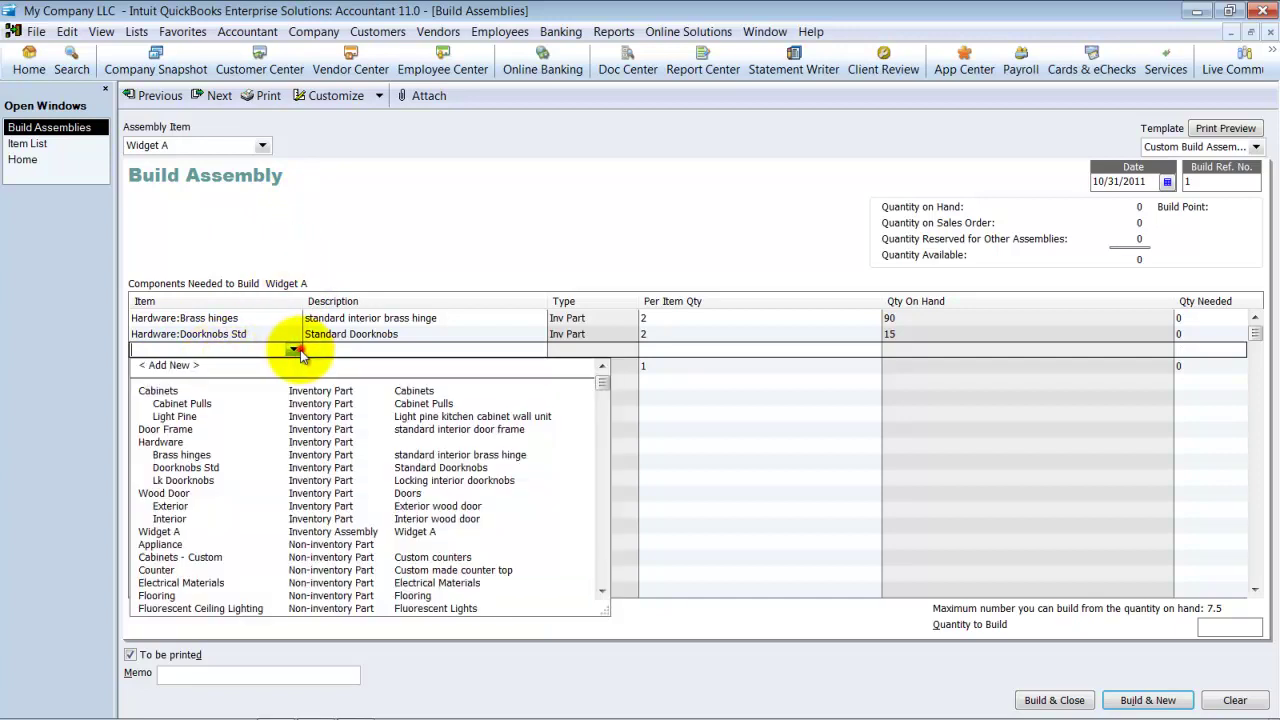
click(204, 481)
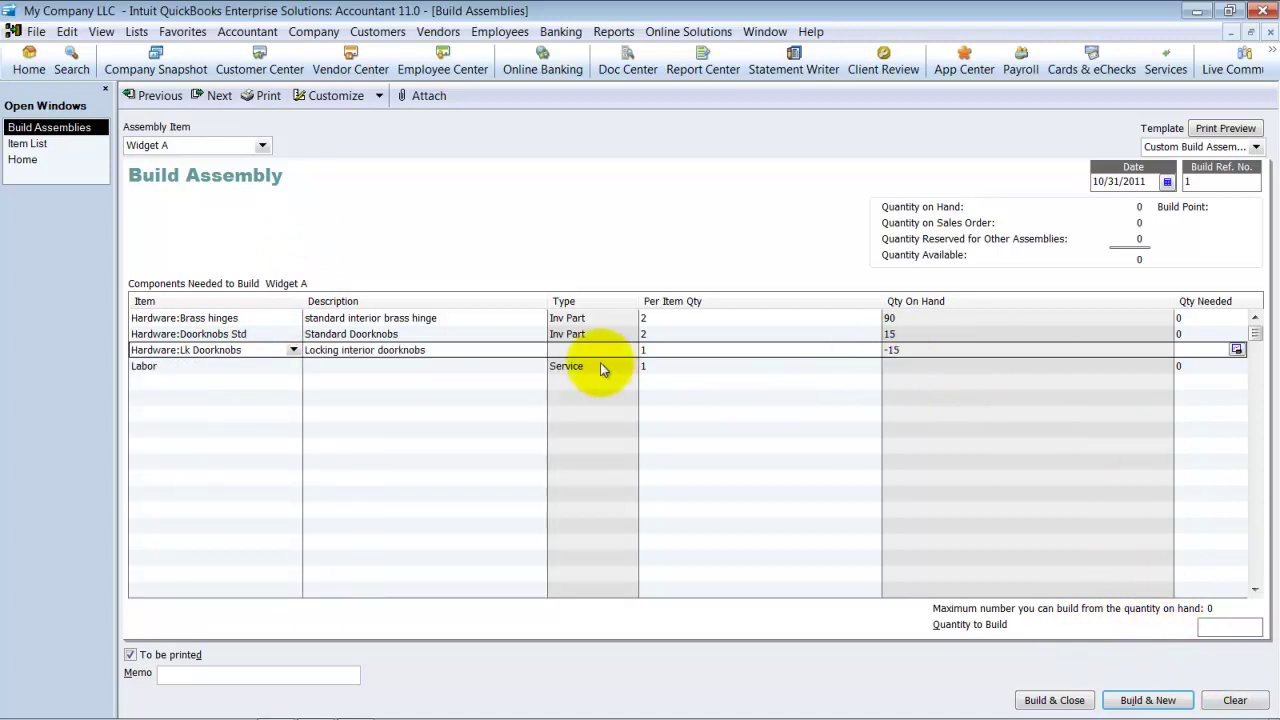
click(466, 350)
key(ctrl+Delete)
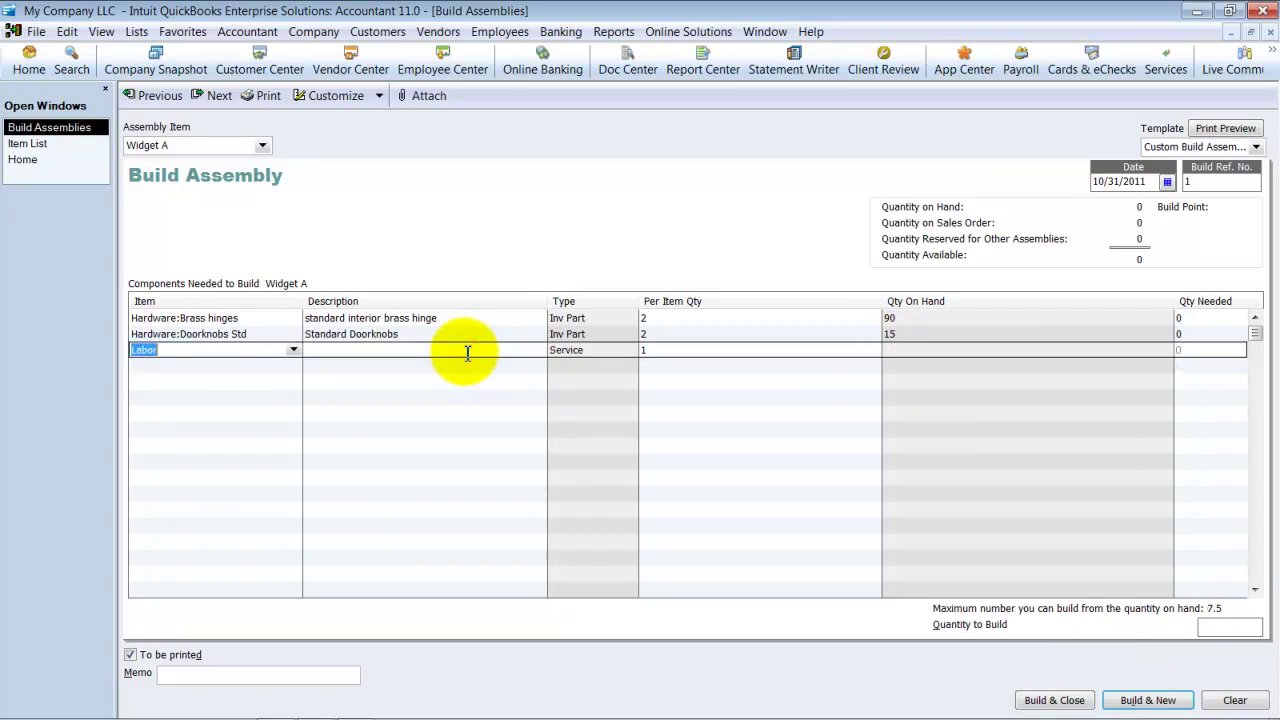
Step: Set the quantity to build to 5, record the Widget A build, and continue to a new build form
click(528, 332)
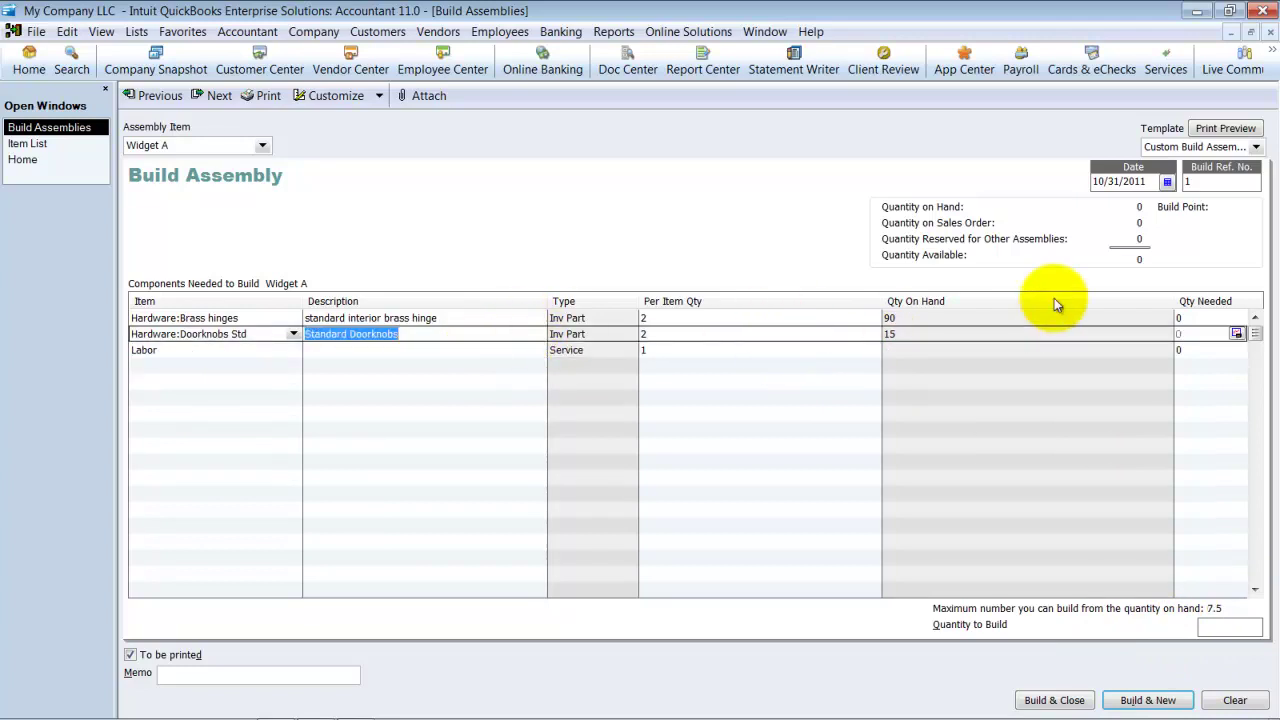
click(650, 333)
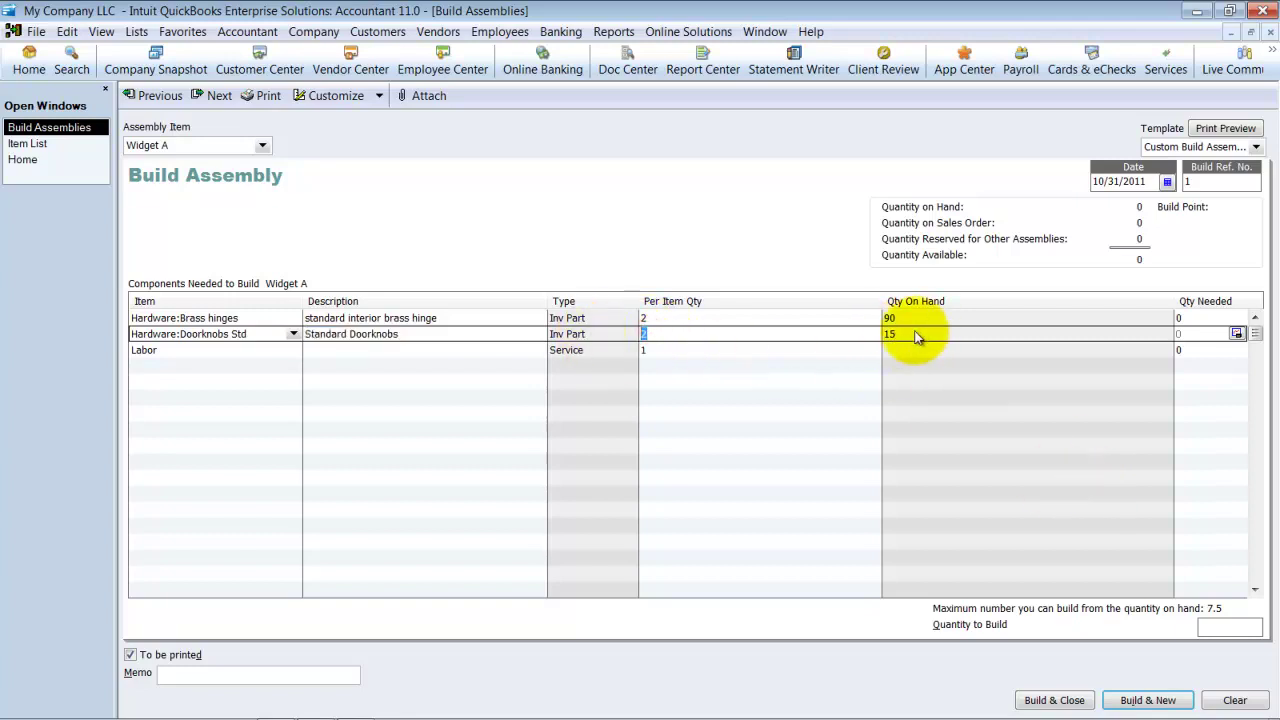
click(1214, 624)
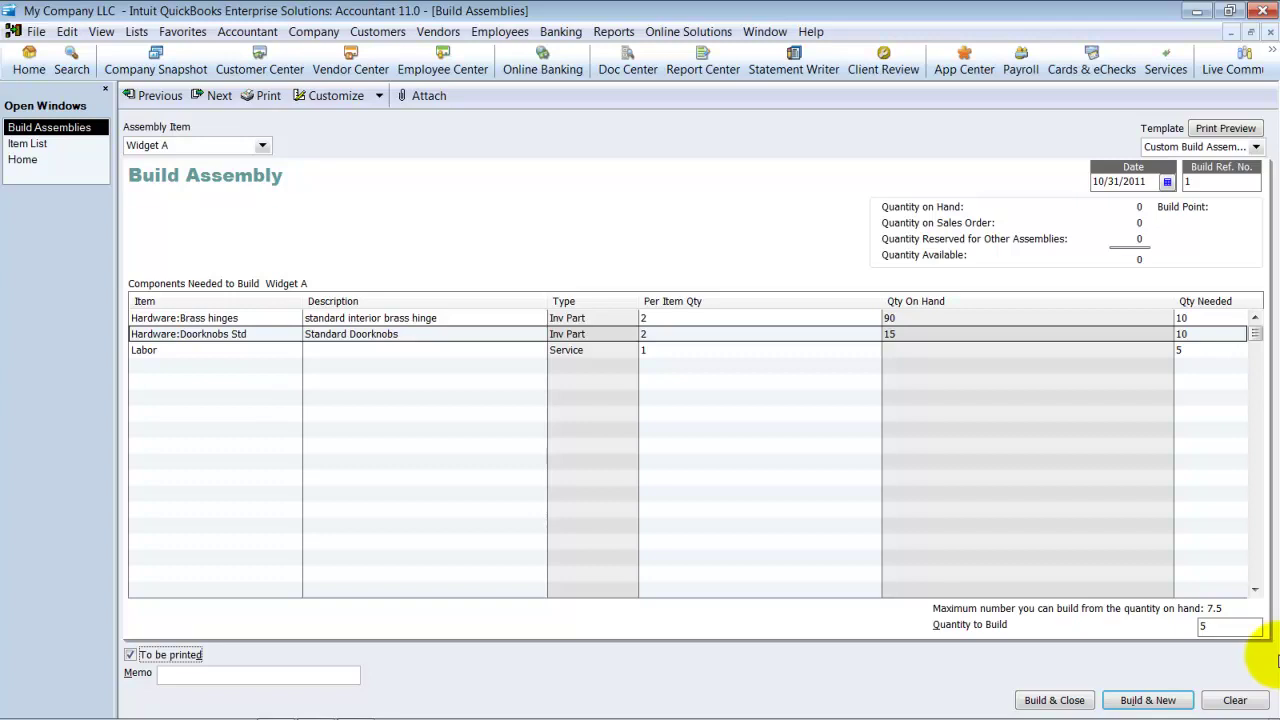
click(247, 319)
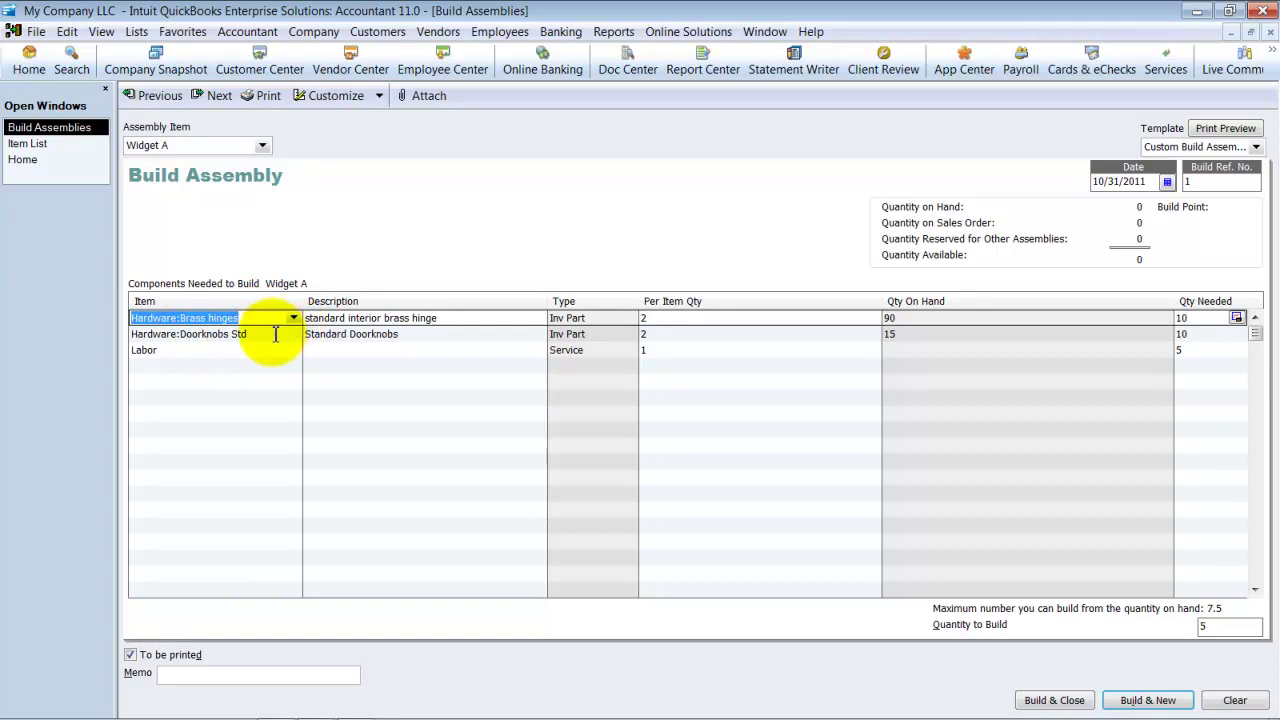
click(274, 334)
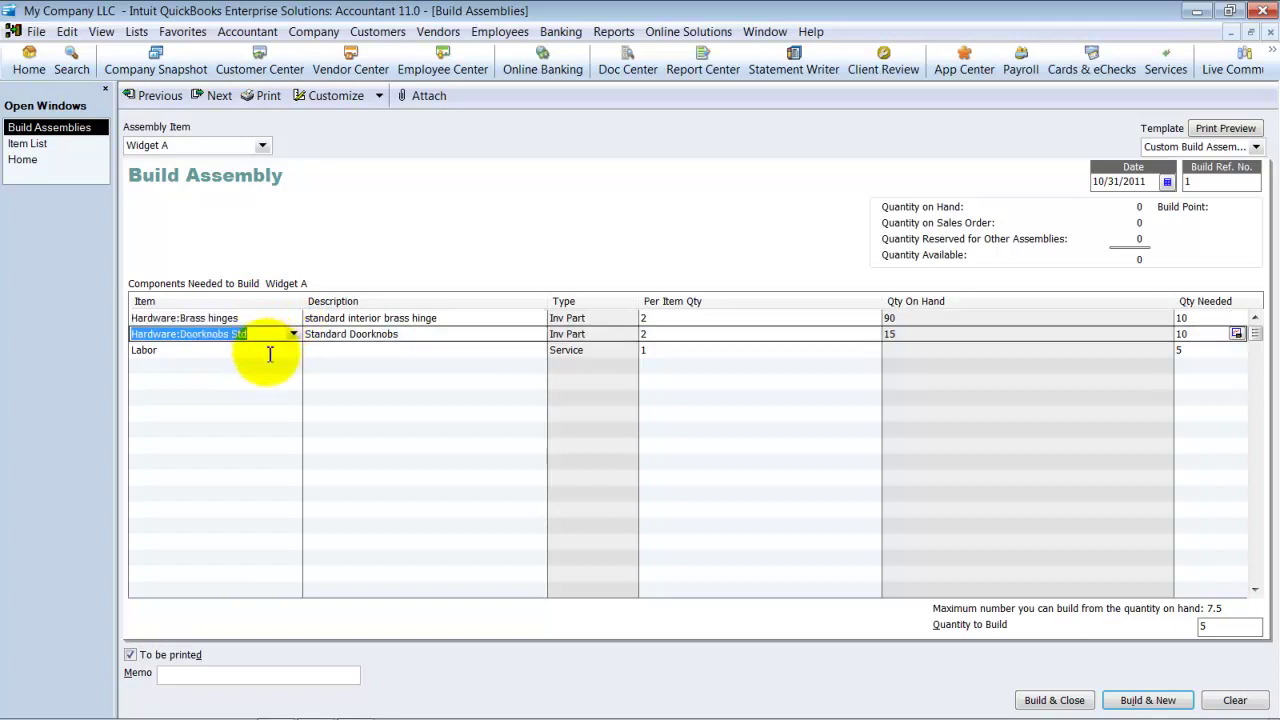
click(269, 351)
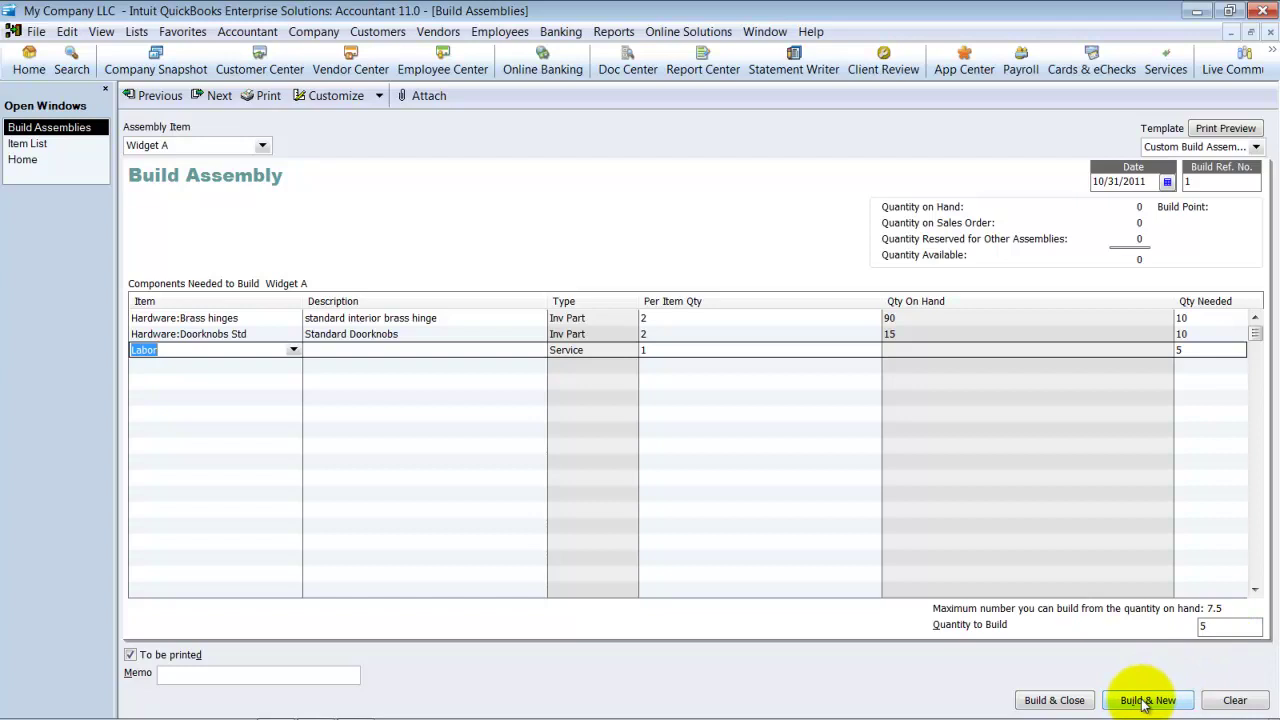
click(1143, 701)
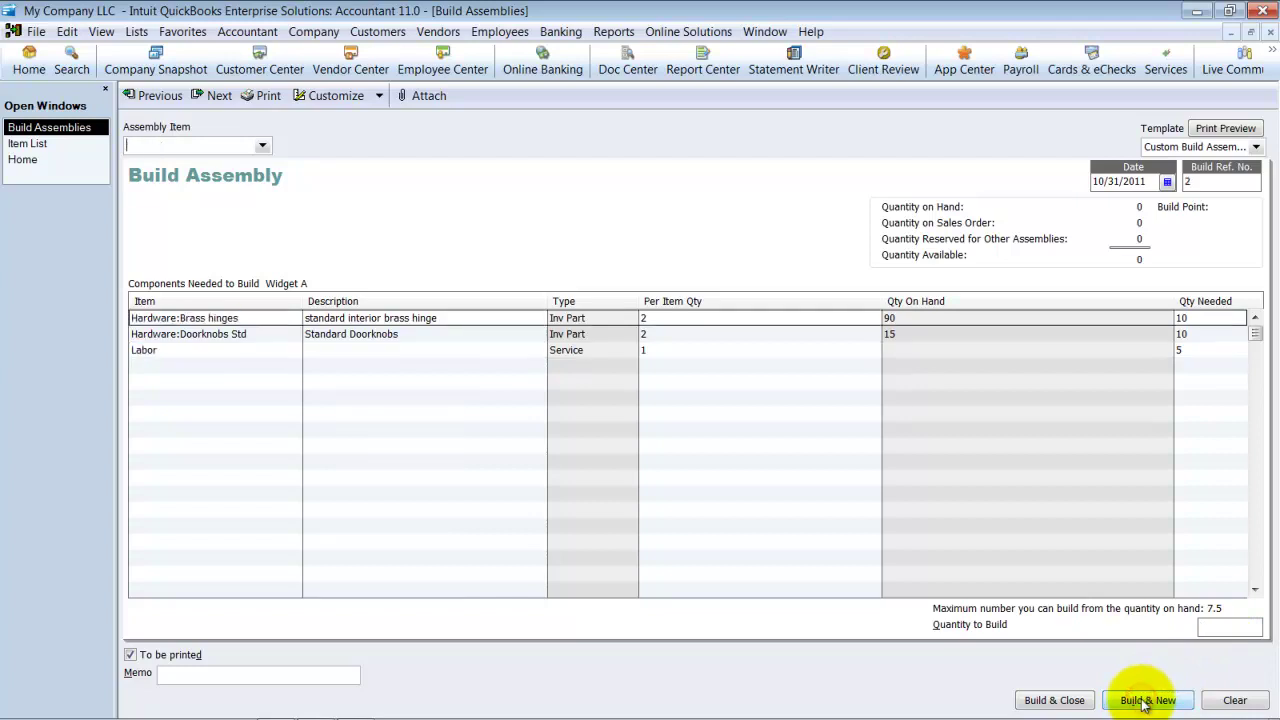
Step: Return to the recorded Widget A build and open its transaction journal report
click(155, 94)
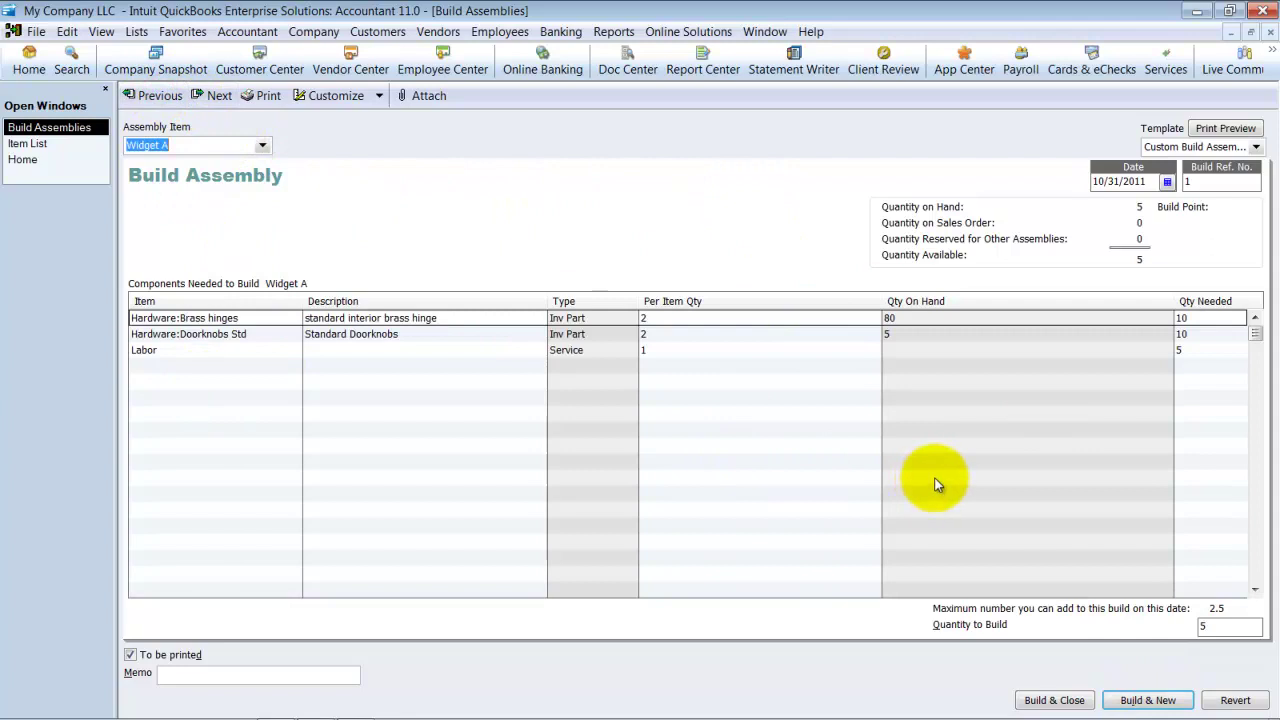
click(618, 33)
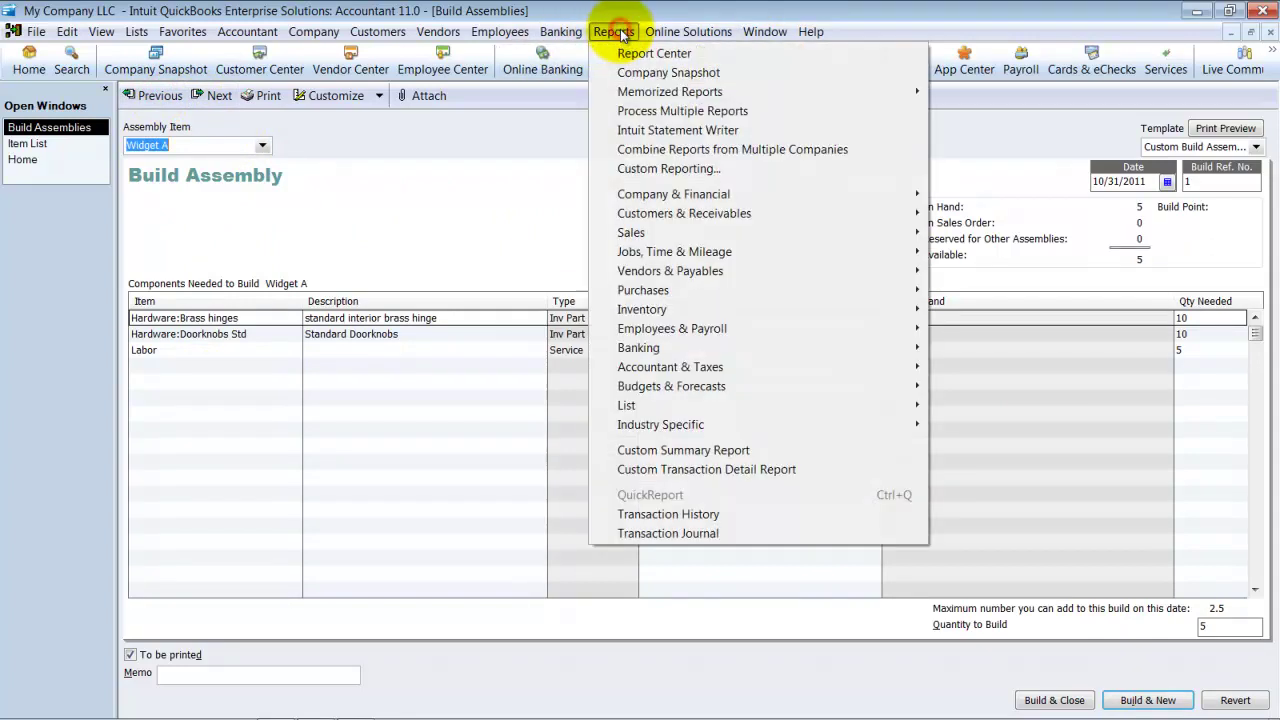
click(708, 535)
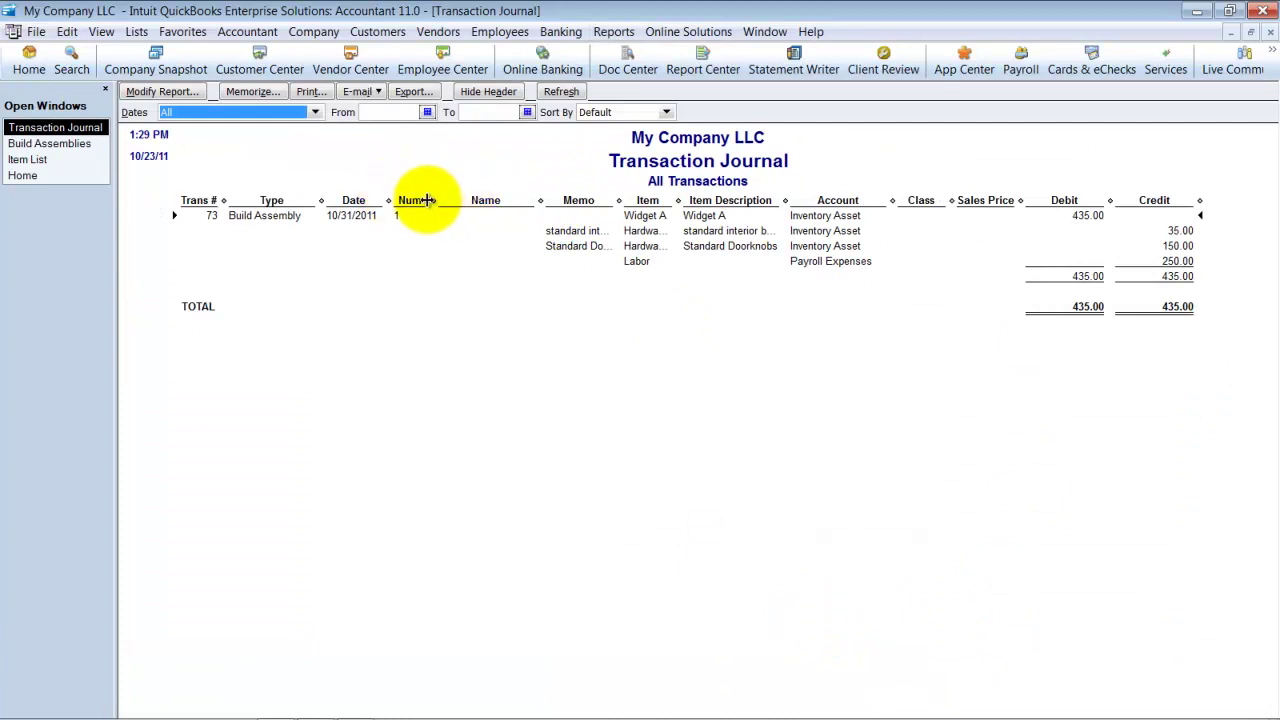
Step: Collapse the Num and Name columns and widen the Item column of the journal to examine the debit and credit lines
drag(428, 200, 395, 200)
drag(518, 200, 372, 201)
drag(602, 200, 680, 200)
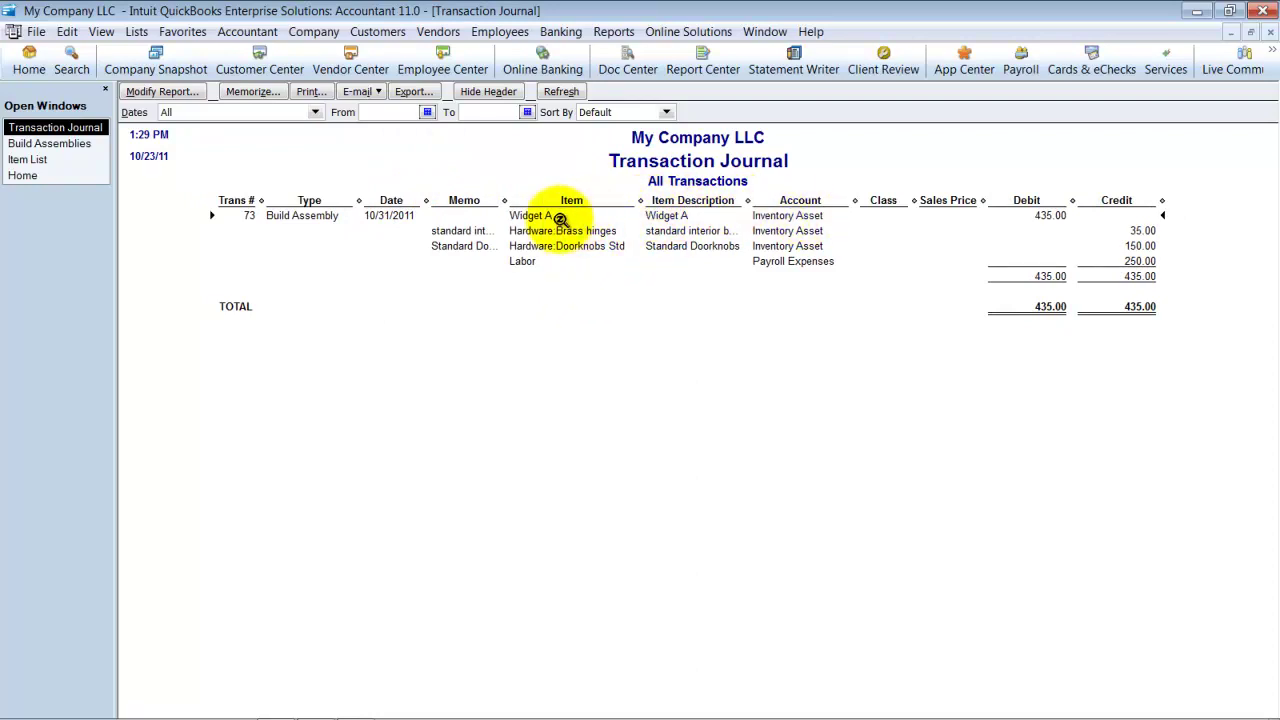
click(1048, 217)
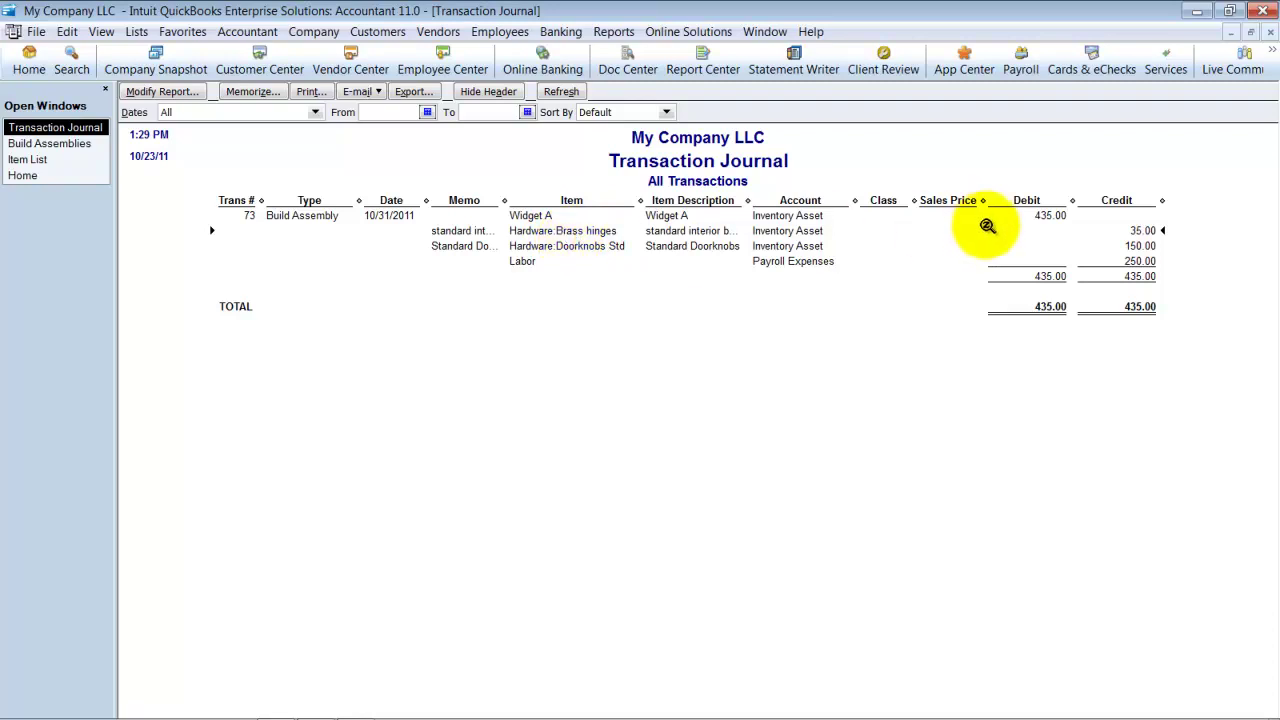
click(1136, 247)
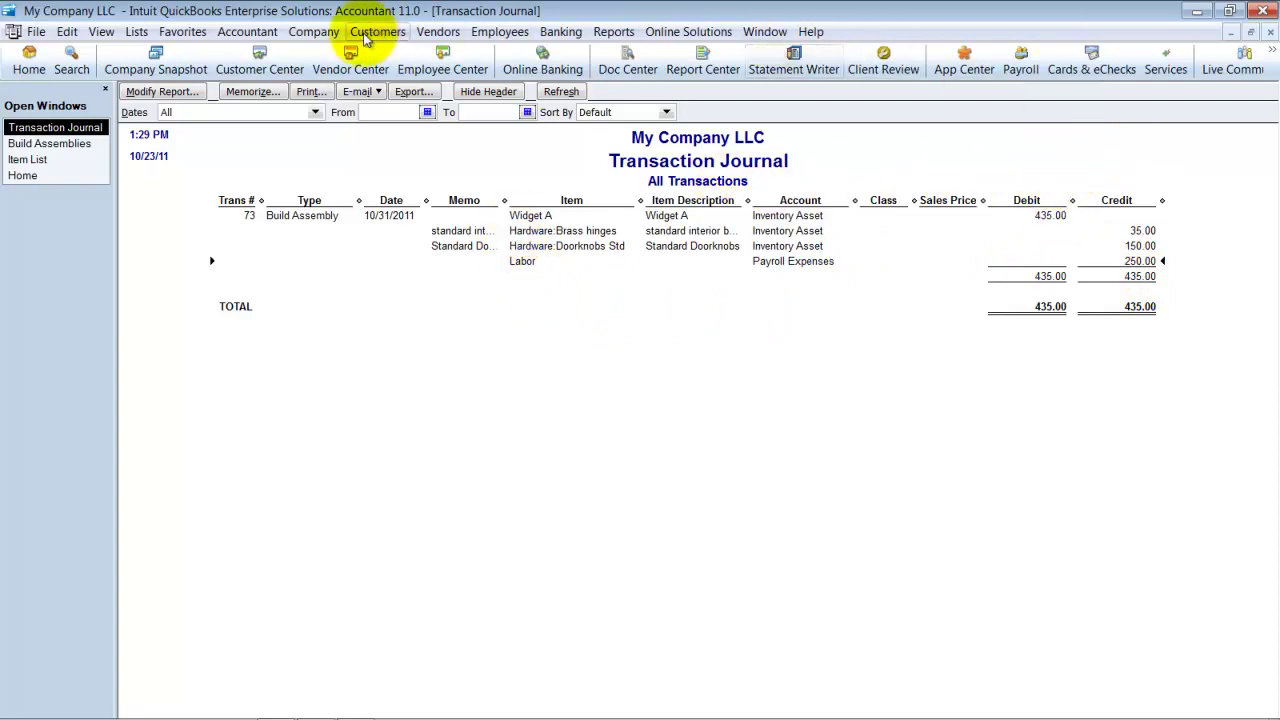
Step: Open Widget A from the item list, widen the Item column of its bill of materials to review component costs, and close the item
click(133, 32)
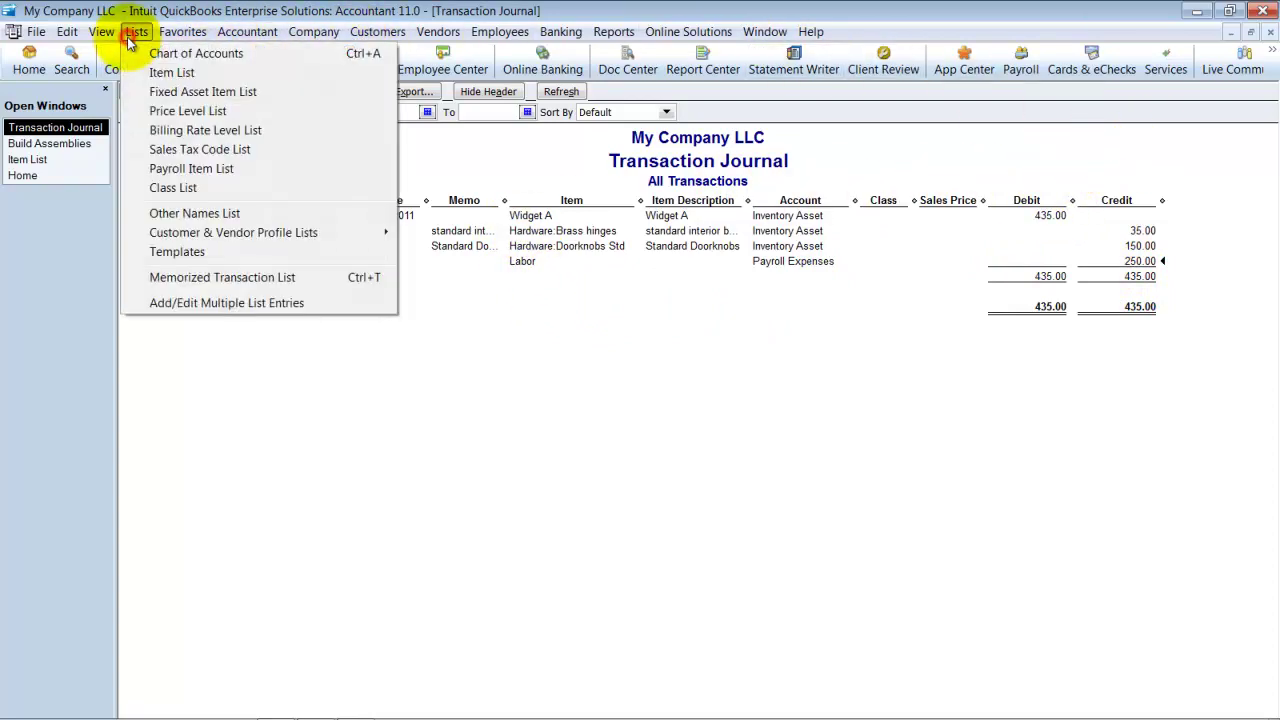
click(160, 73)
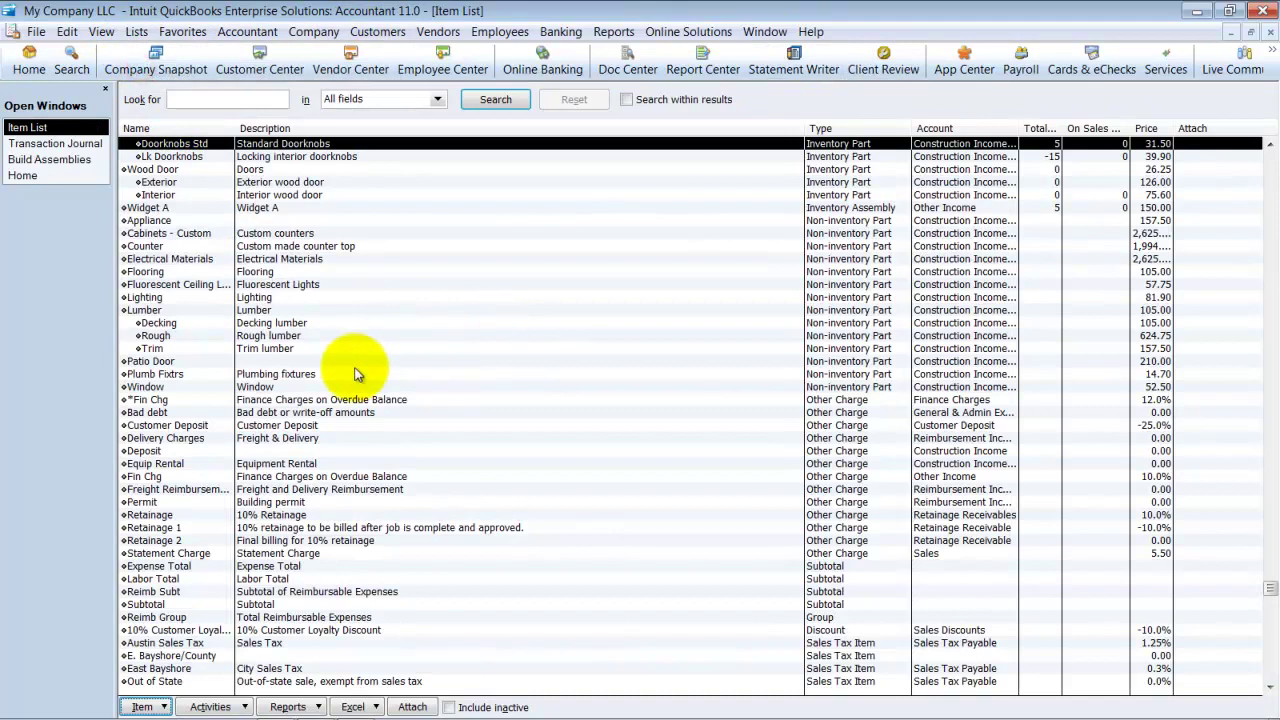
key(w)
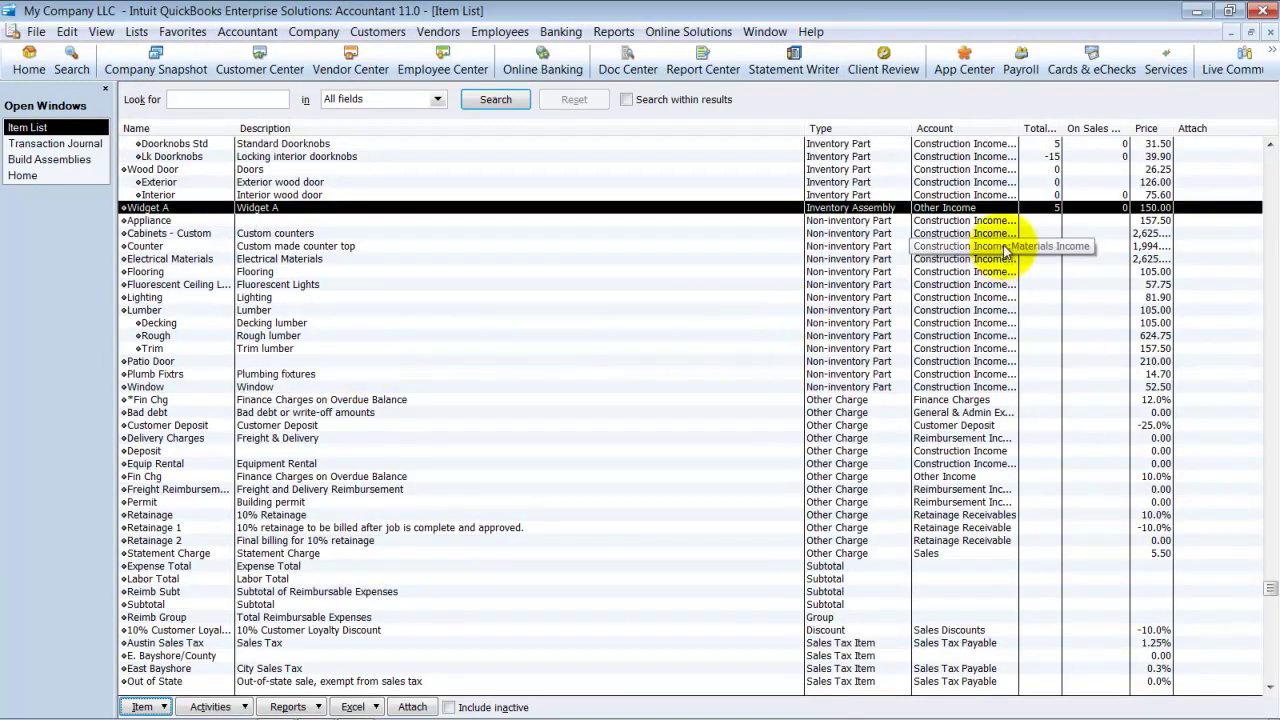
double_click(1044, 212)
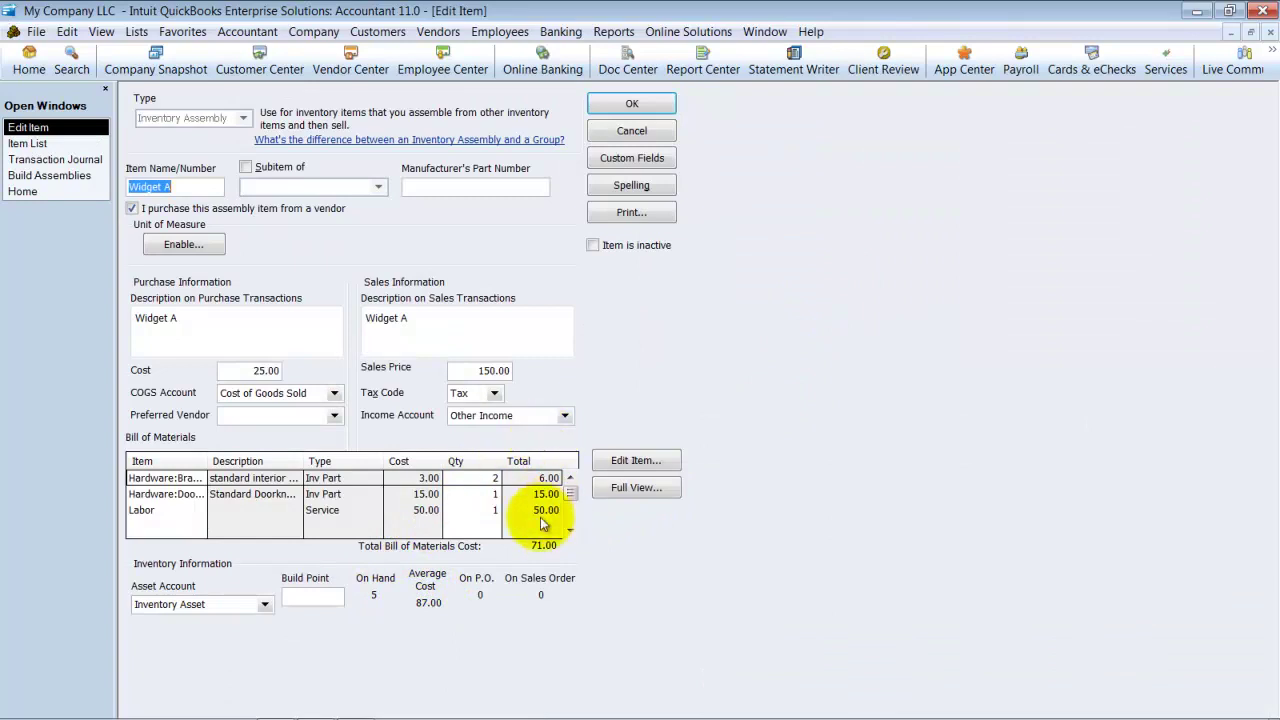
drag(203, 468, 273, 468)
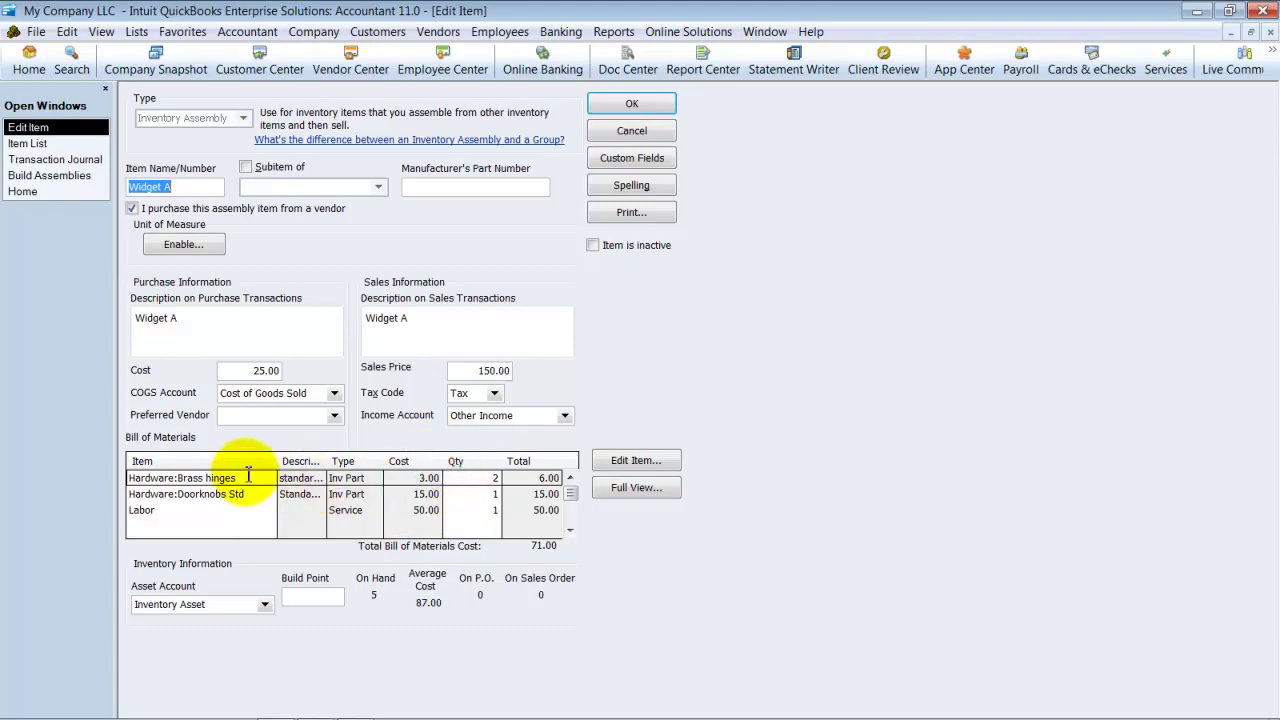
click(610, 105)
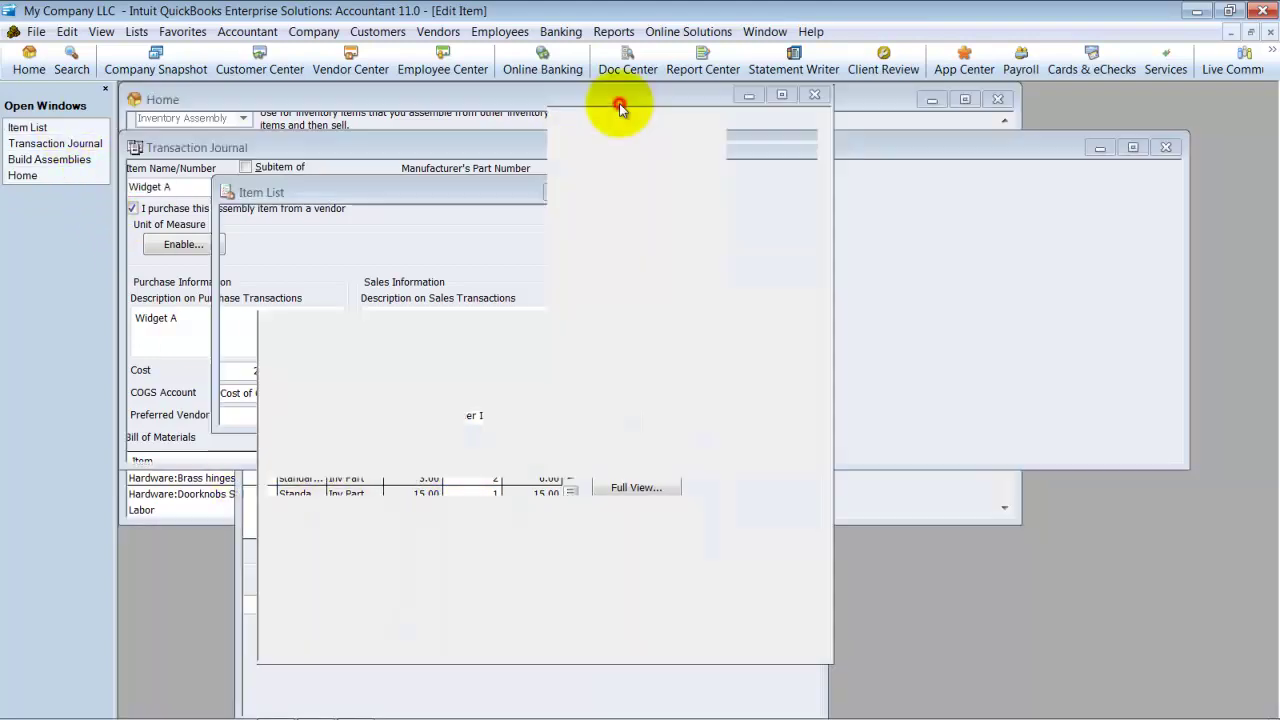
Step: Open the Brass hinges item, compare its entered cost with its average cost, and close it
scroll(250, 232, up, 4)
scroll(175, 300, up, 2)
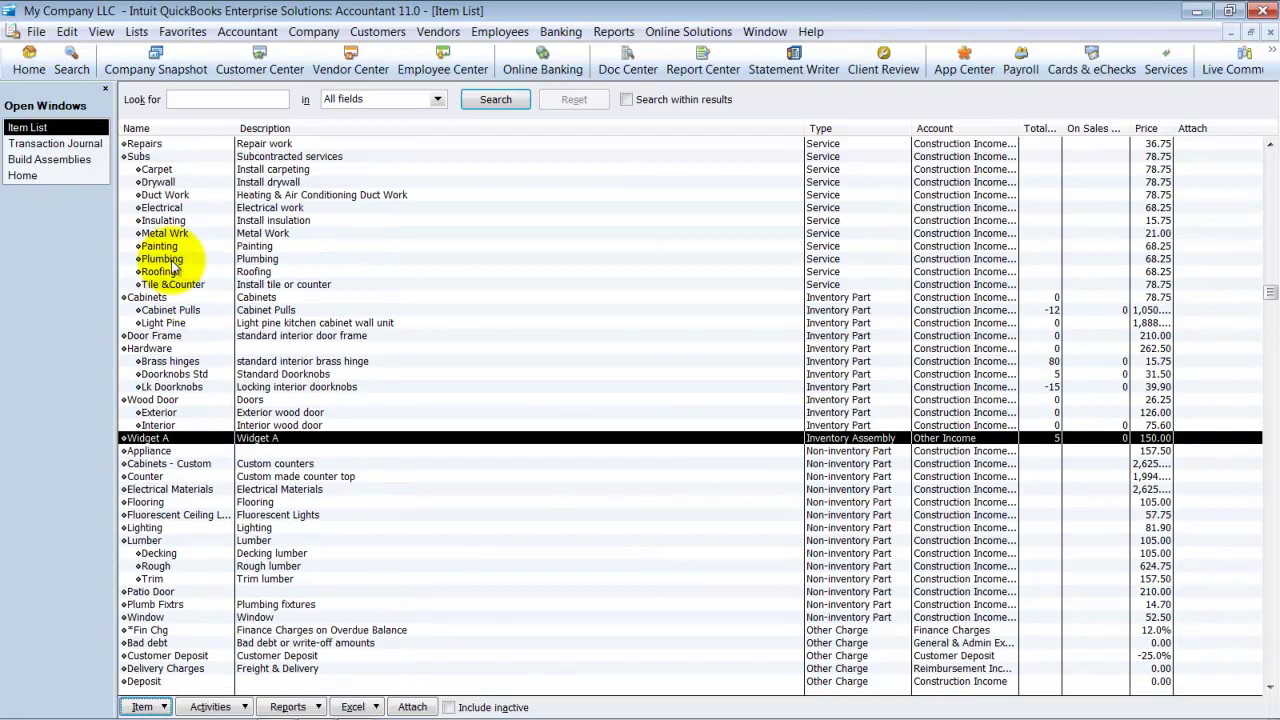
double_click(175, 361)
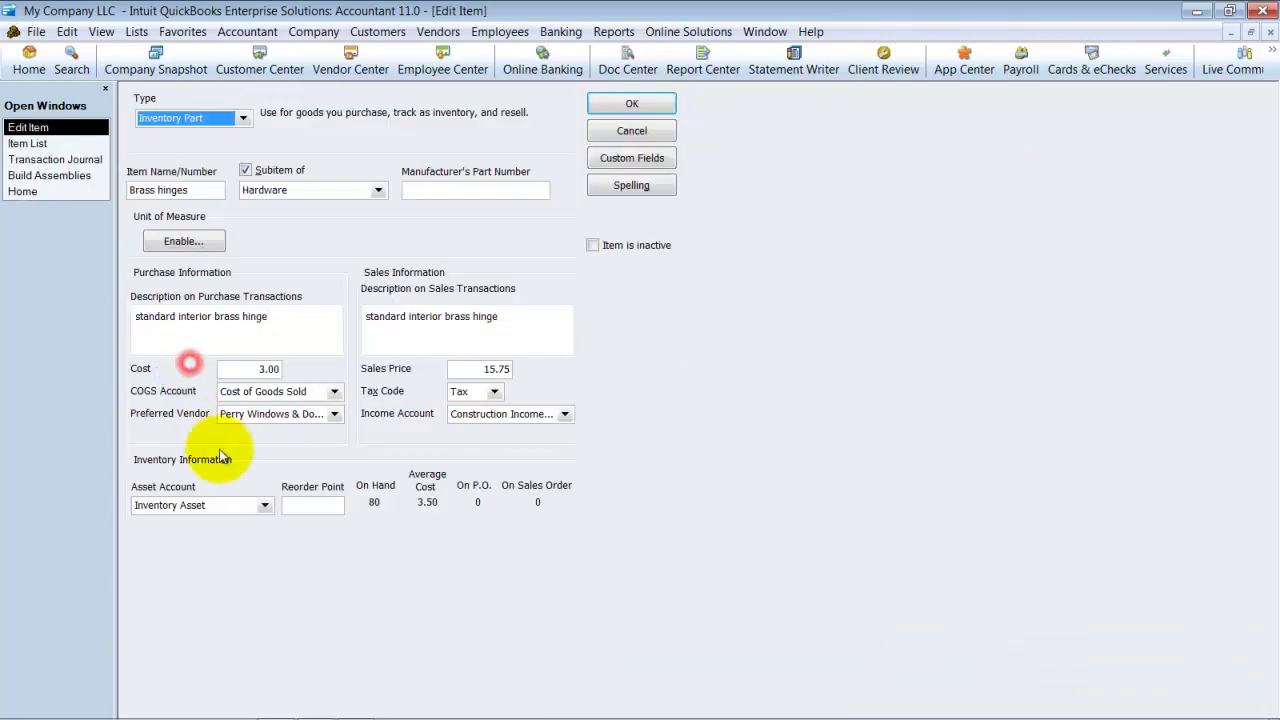
click(245, 369)
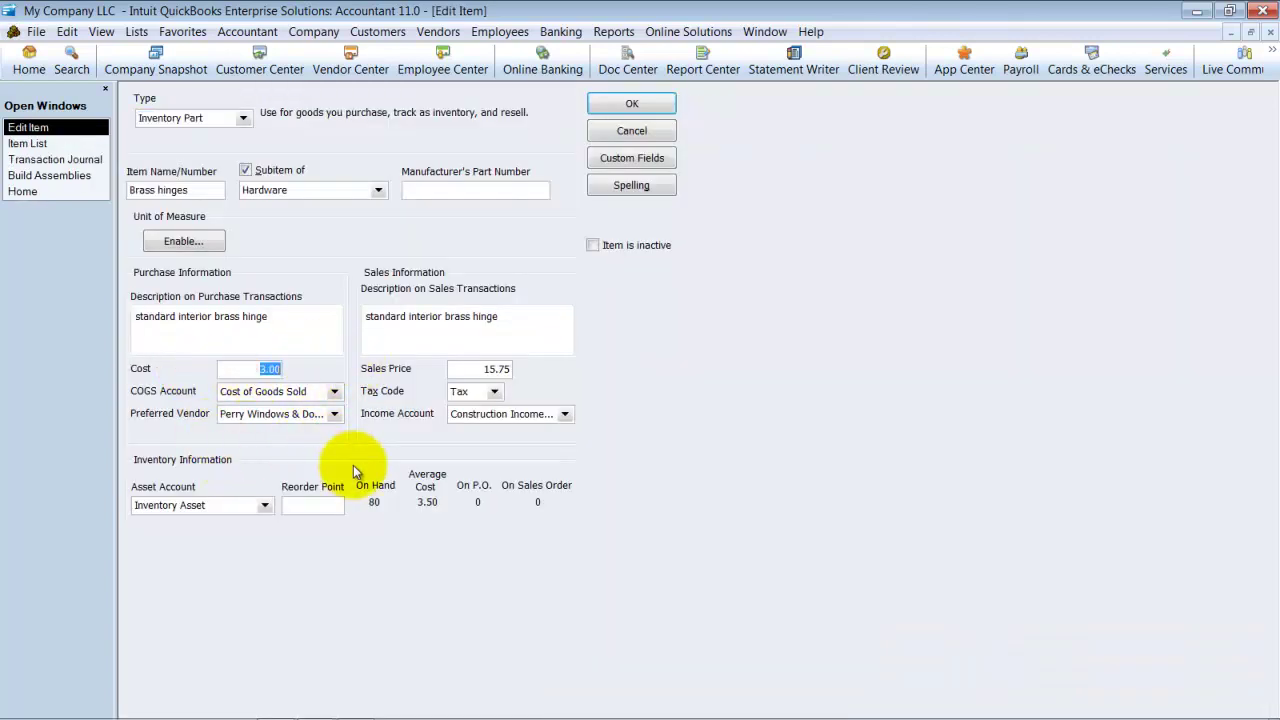
click(240, 366)
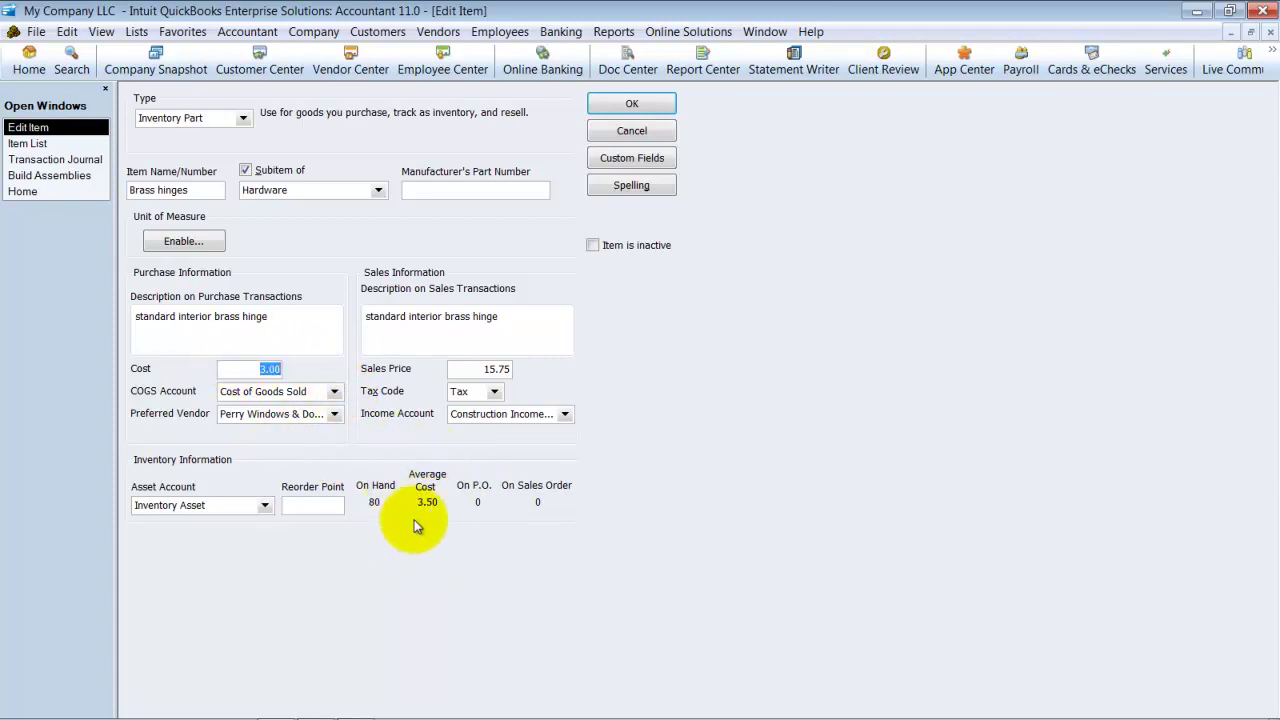
drag(248, 364, 283, 371)
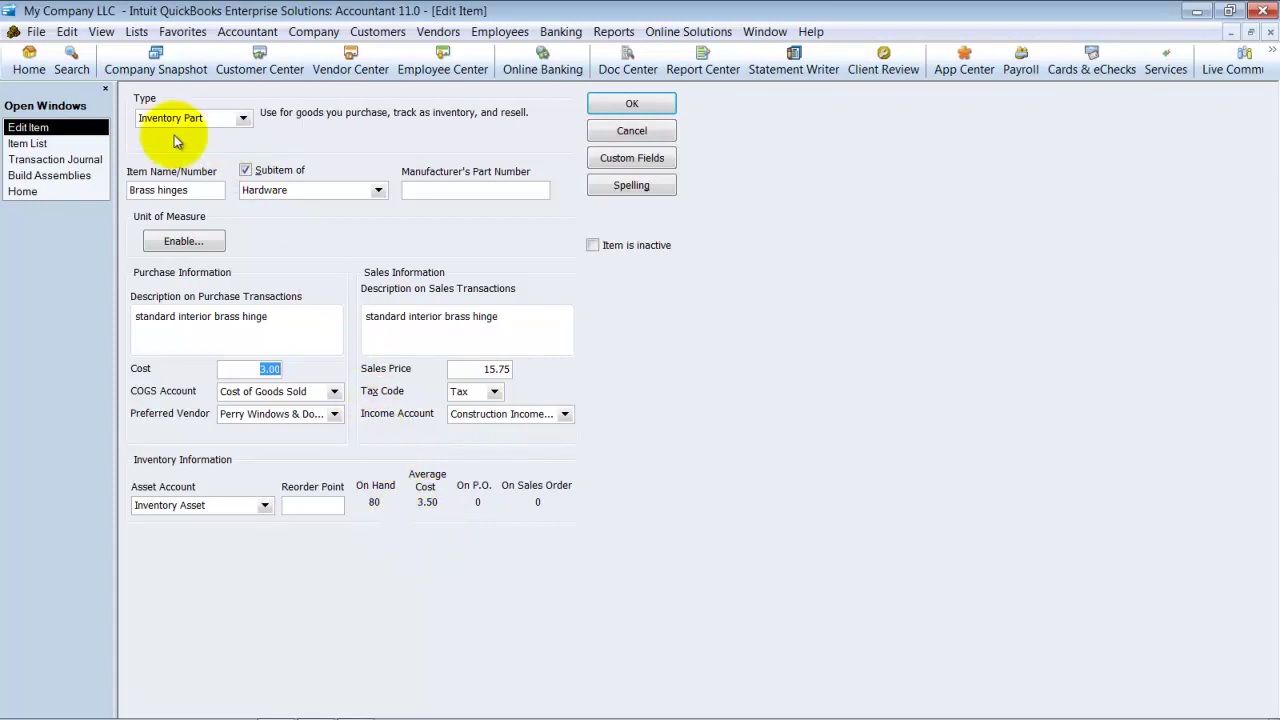
click(246, 370)
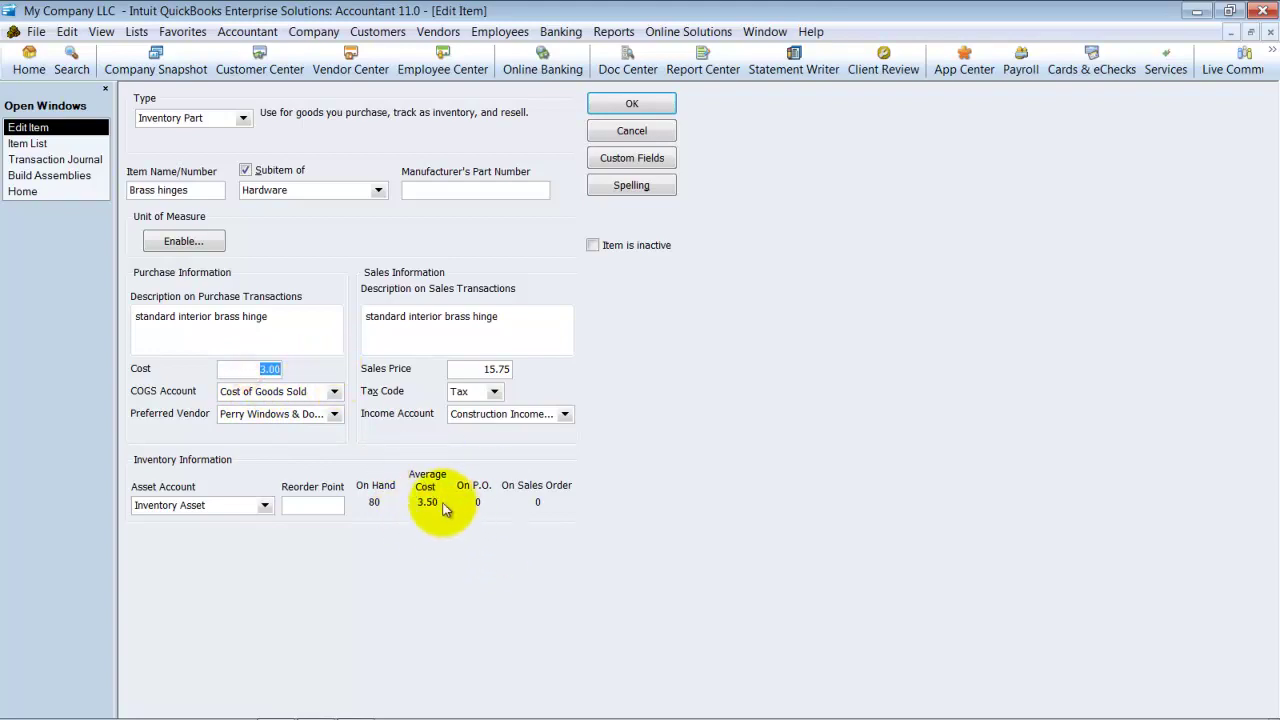
click(612, 106)
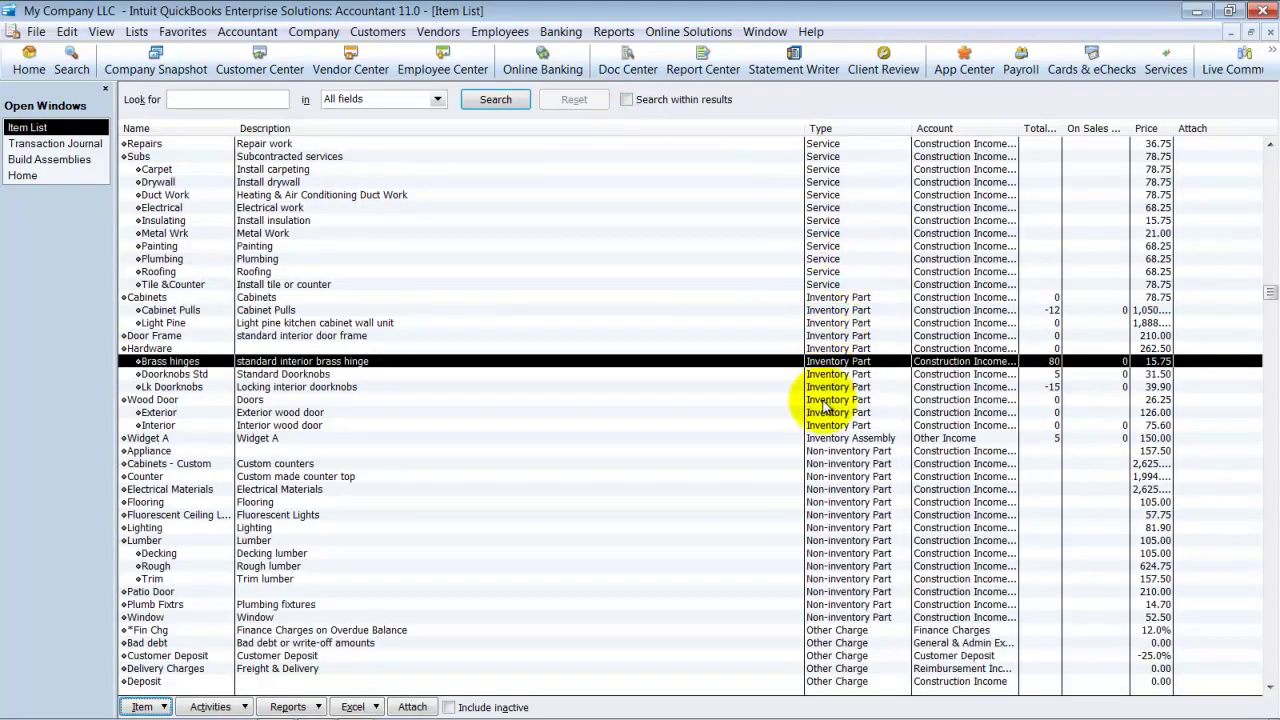